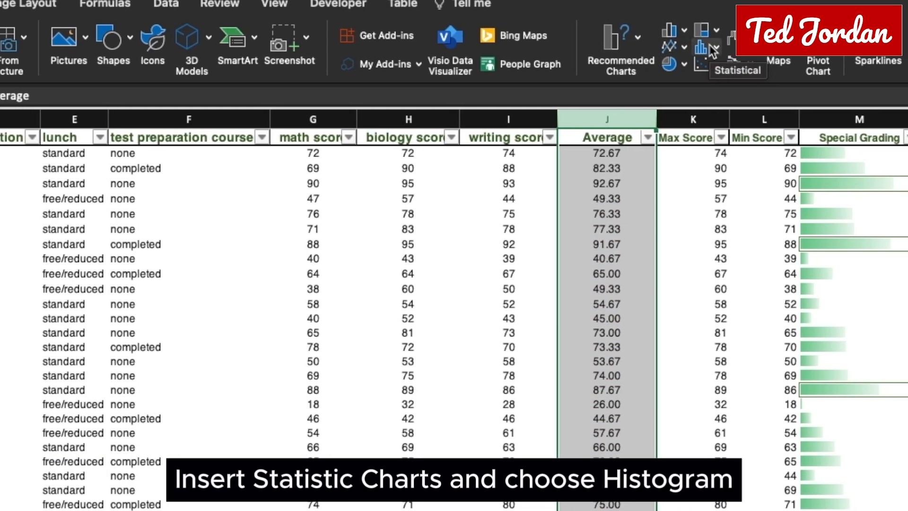
Step: Insert a histogram chart of the Average column and select its bars for formatting
left_click(712, 49)
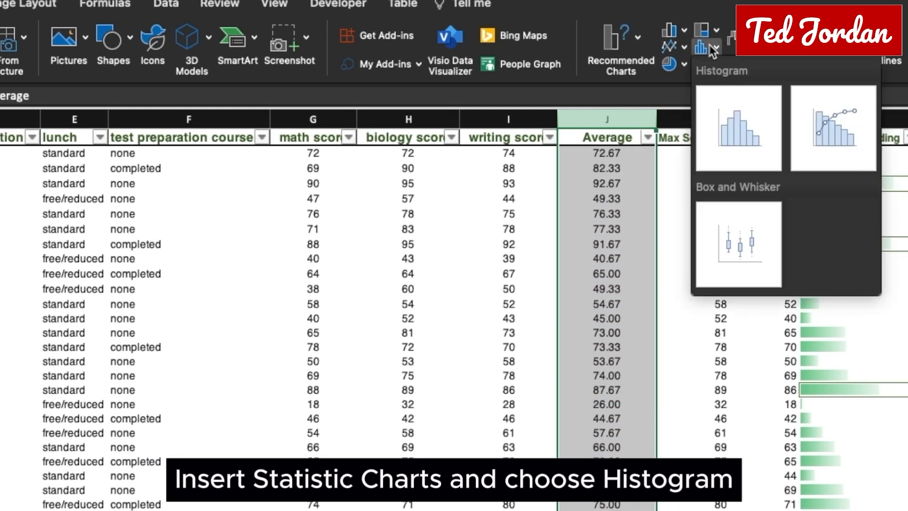
left_click(738, 128)
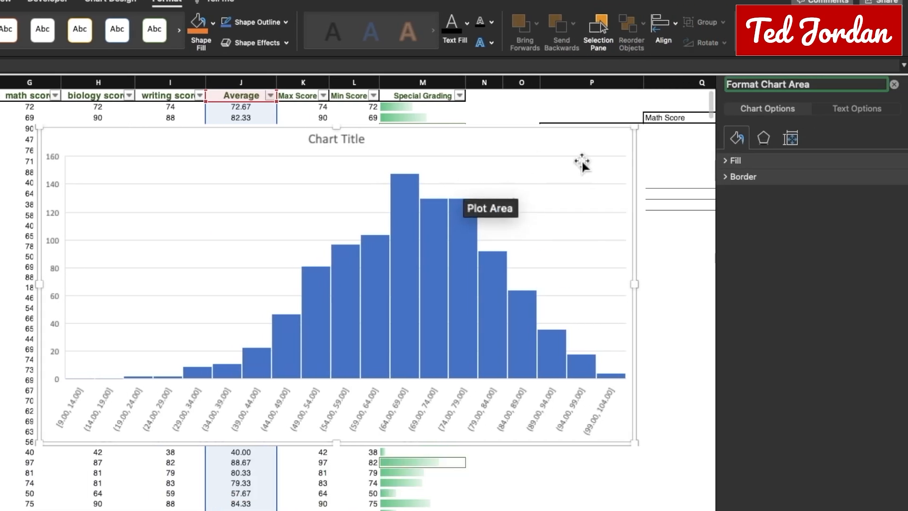
left_click(520, 307)
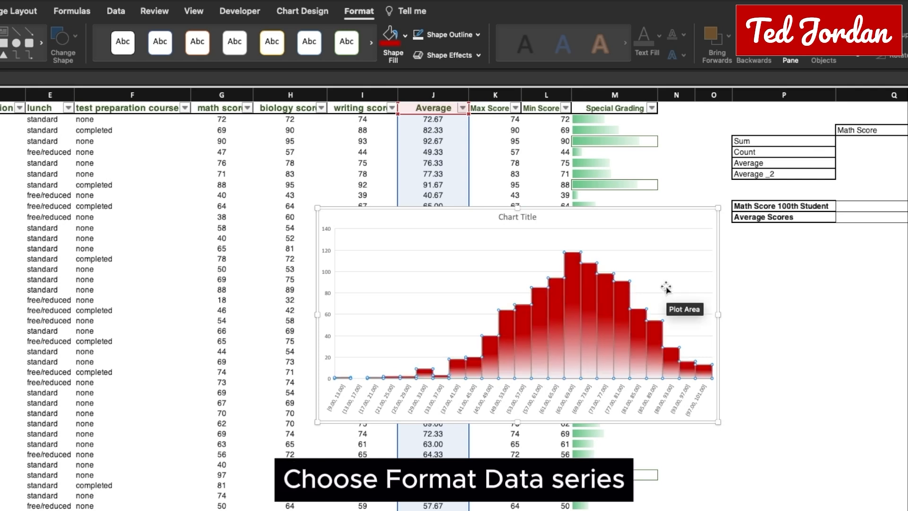
Step: Place the histogram's chart title above the chart and change its text to "Histogram Student;s Grades"
left_click(302, 10)
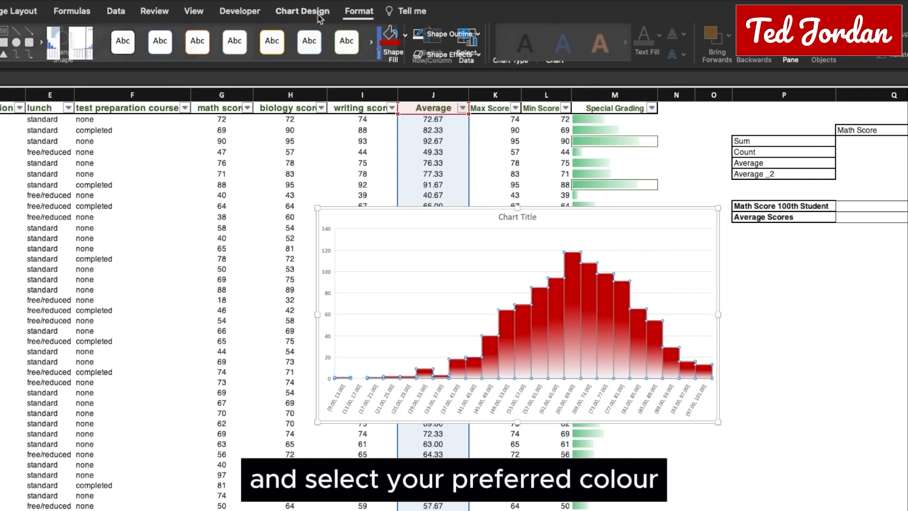
left_click(6, 37)
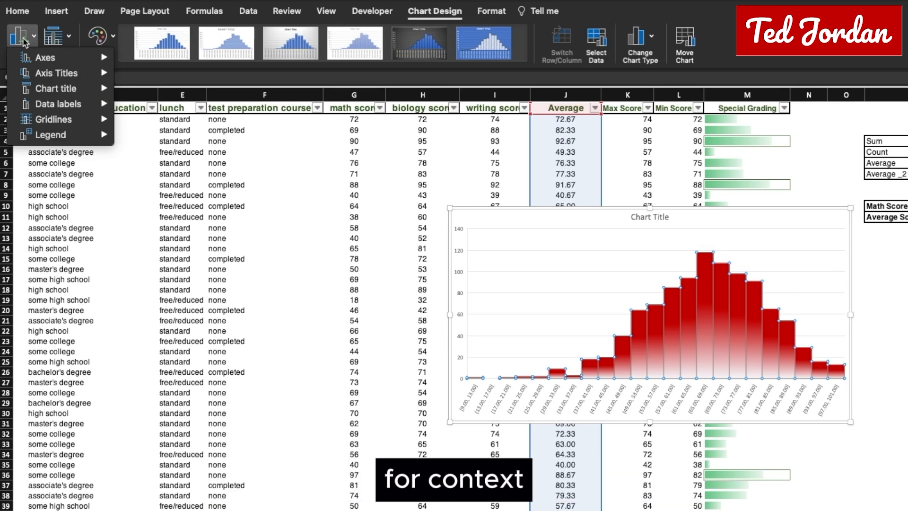
mouse_move(56, 88)
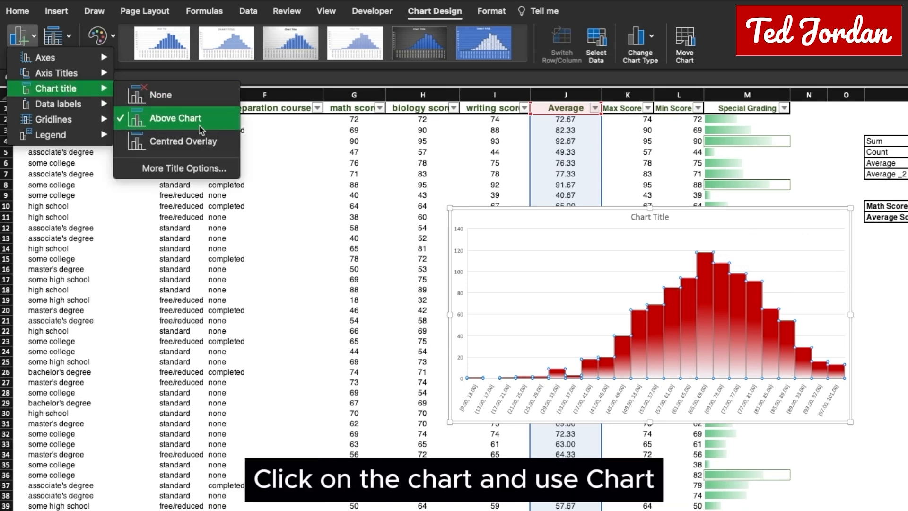
left_click(174, 118)
double_click(655, 218)
type("H")
type("istogram Student")
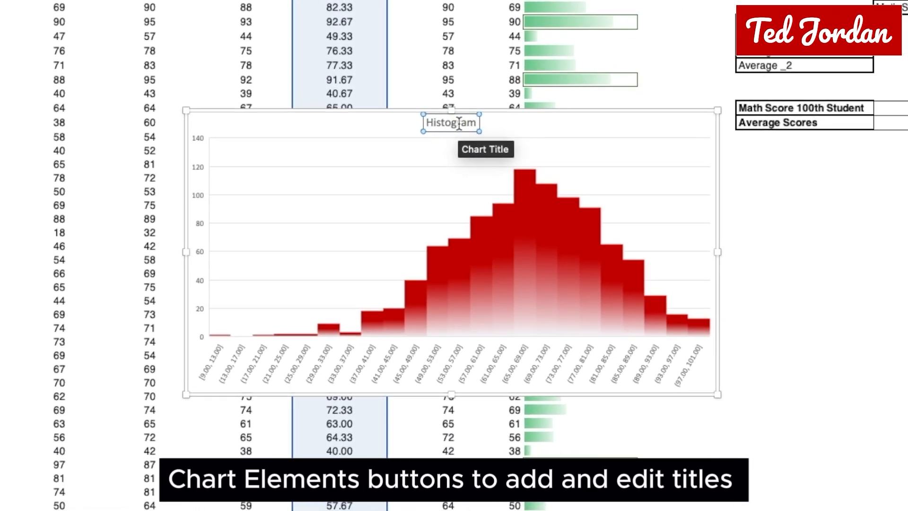
type(";s Grades")
left_click(676, 163)
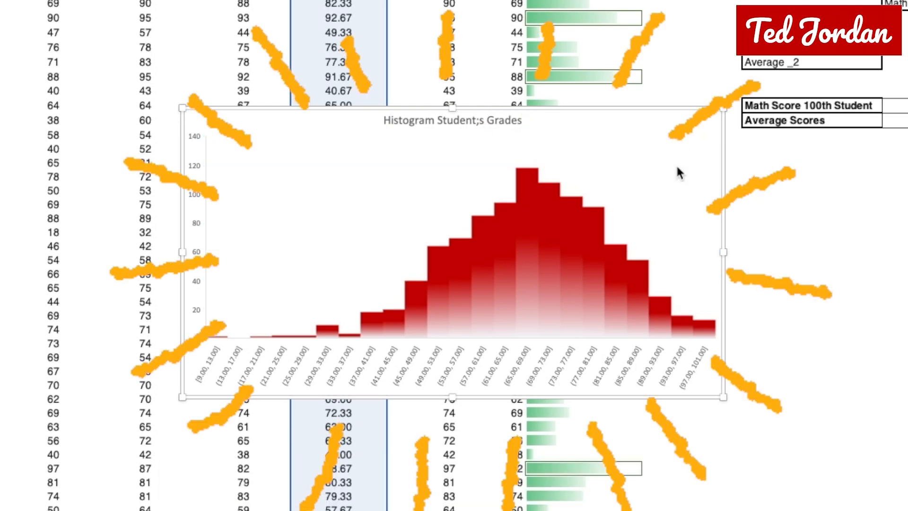
left_click(196, 160)
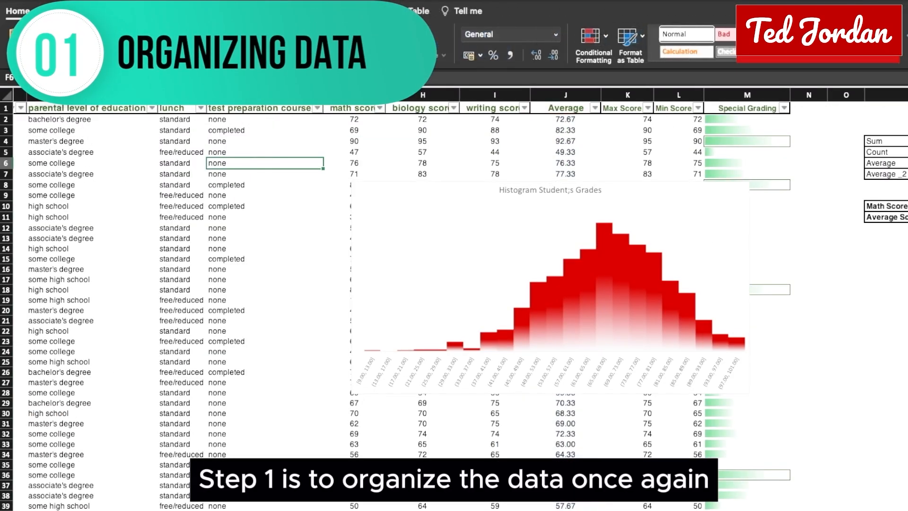
Step: Count the students who completed test preparation in cell Q16 with =COUNTIF(F:F,"completed")
left_click(265, 95)
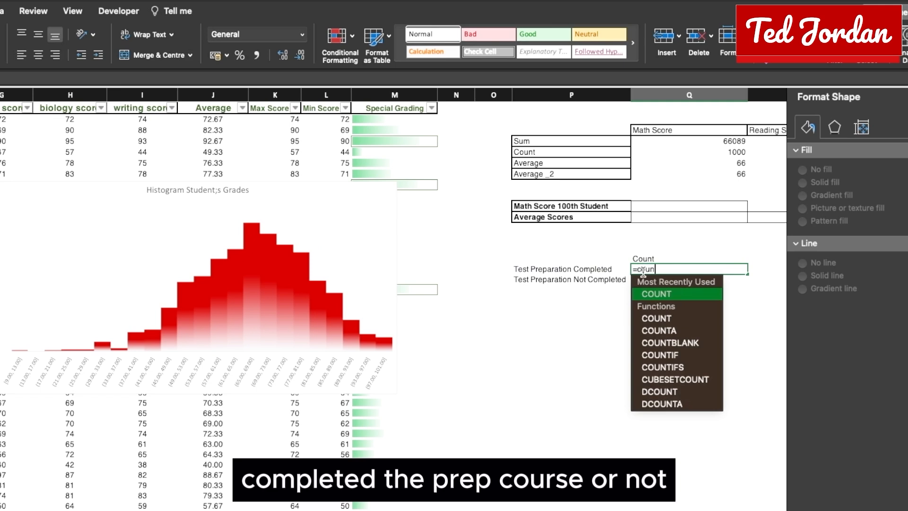
key("Down")
key("Down")
key("Down")
key("Down")
key("Tab")
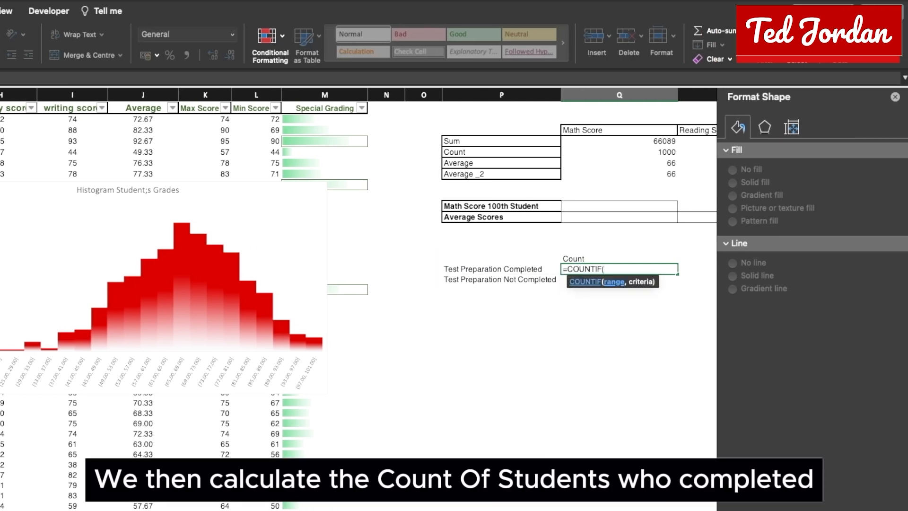
type("F:F,")
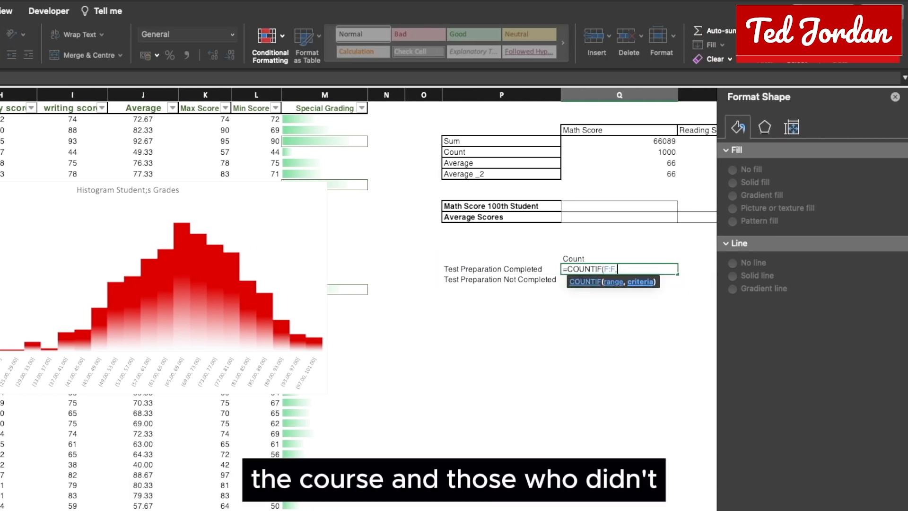
type("\"completed\")")
key("Return")
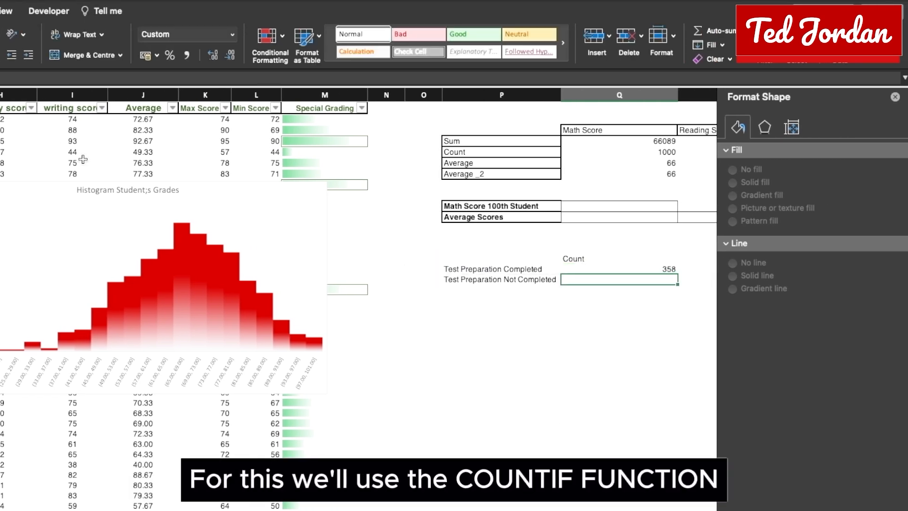
Step: Count the students without test preparation in cell Q17 with =COUNTIF(F:F,"none")
type("=countif")
key("Tab")
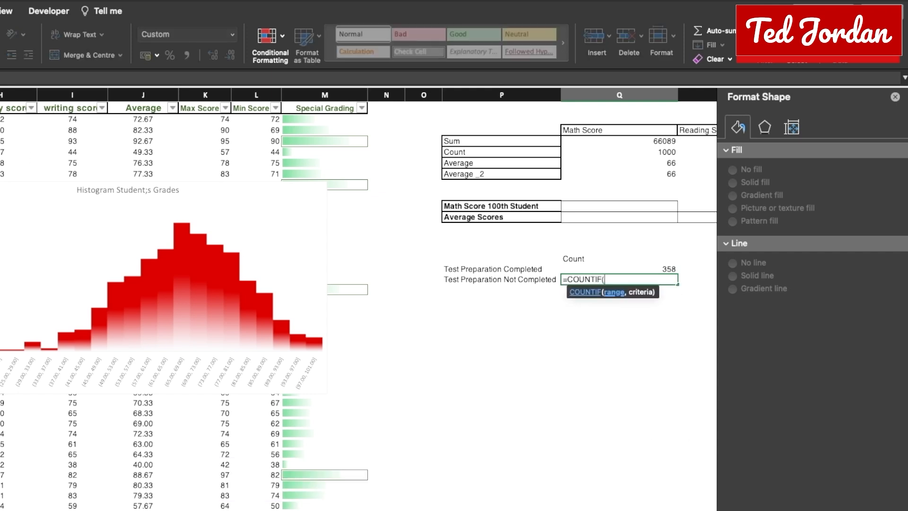
type("F:F,\"none\")")
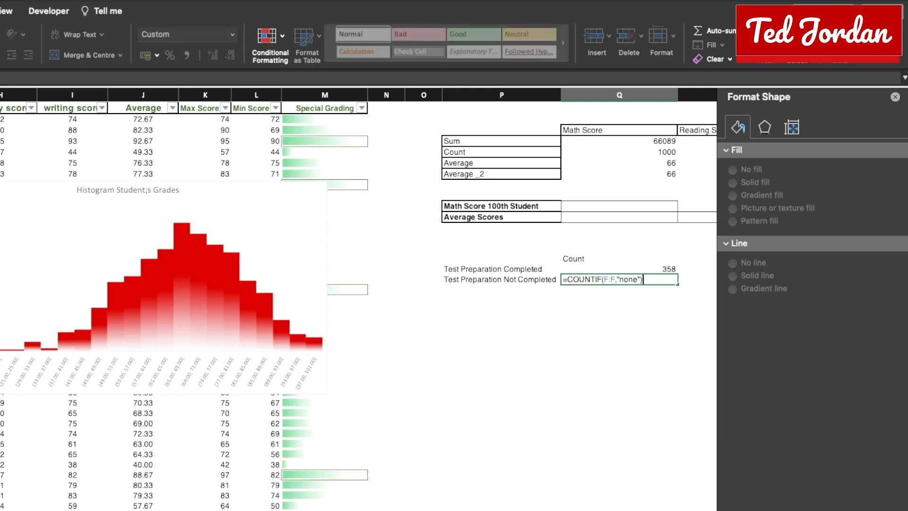
key("Return")
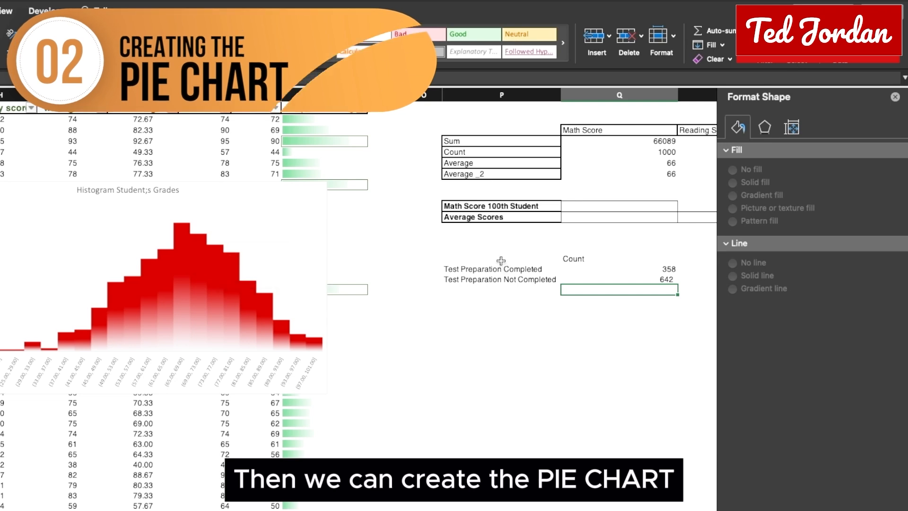
Step: Insert a simple 2D pie chart from the test preparation count table, including its labels and Count header
left_click_drag(453, 258, 595, 278)
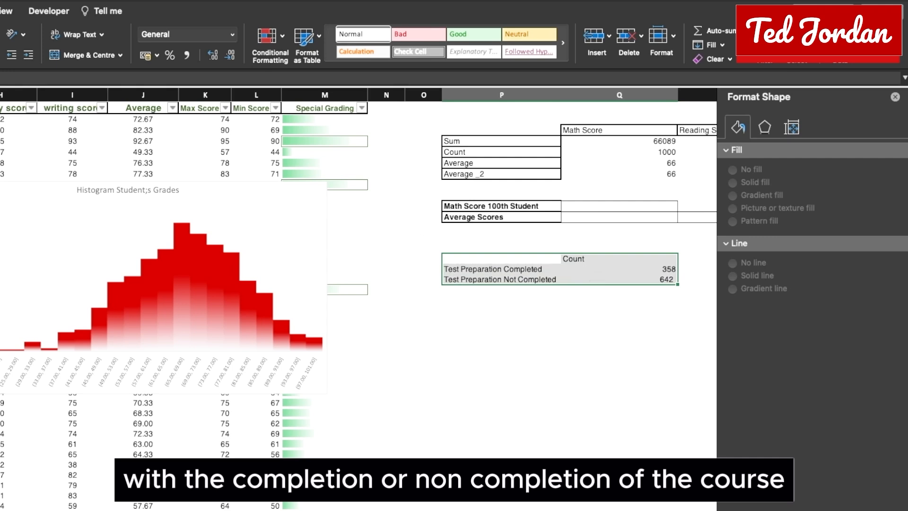
left_click(2, 10)
left_click(297, 55)
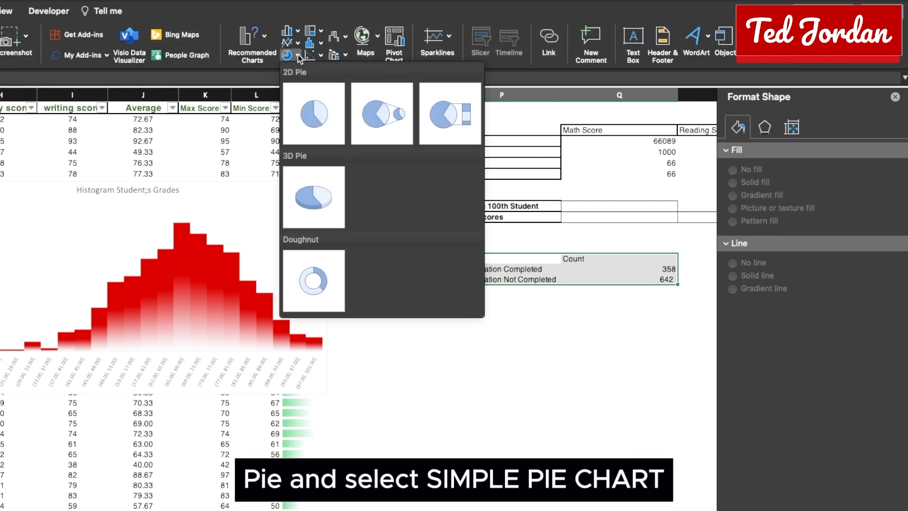
left_click(311, 105)
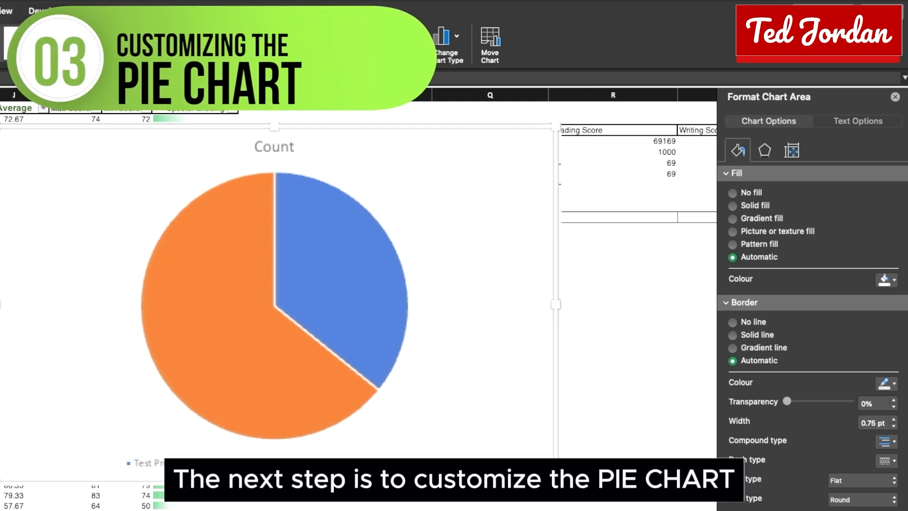
Step: Recolour the pie slices dark red for Test Preparation Completed and a custom pinkish red (green 67, blue 92) for Not Completed
left_click(344, 340)
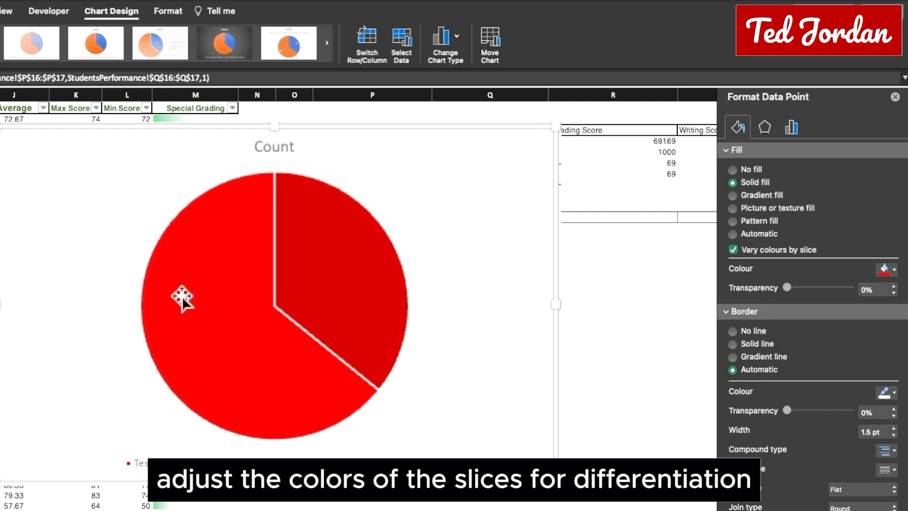
left_click(182, 296)
left_click(893, 270)
left_click(825, 448)
left_click(77, 80)
left_click(5, 133)
left_click_drag(10, 188, 19, 189)
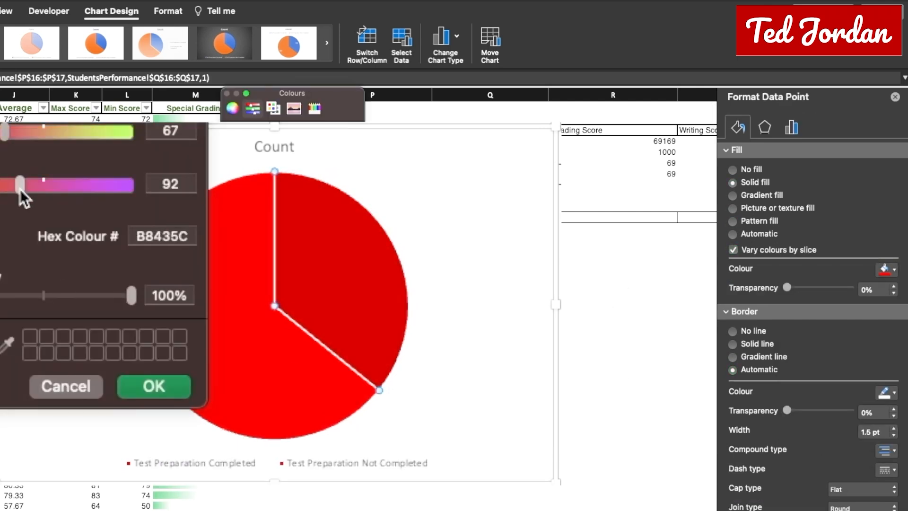
left_click(146, 388)
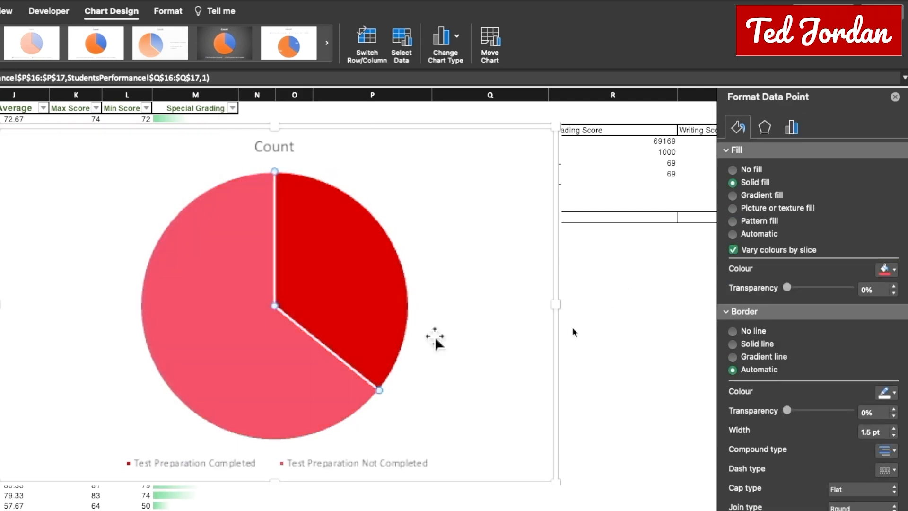
Step: Set the pie chart's data labels to show value and percentage, separated by a new line
left_click(334, 279)
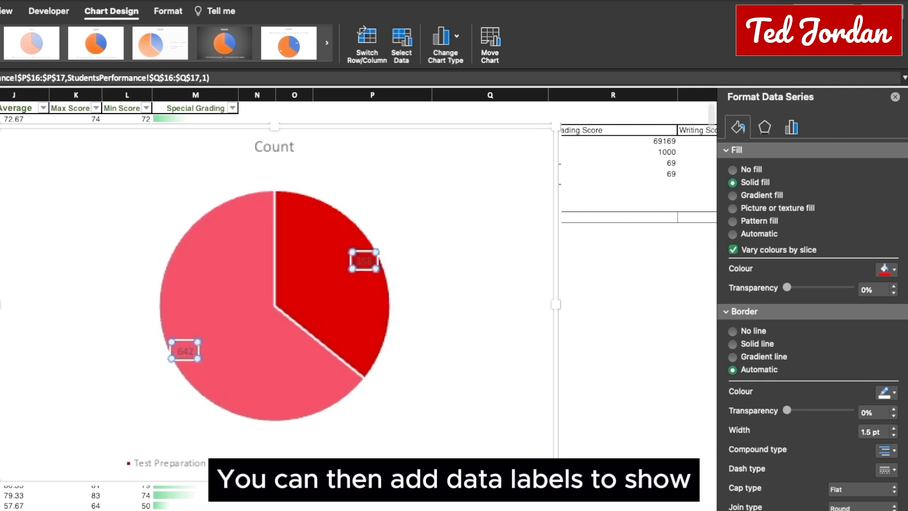
left_click(818, 150)
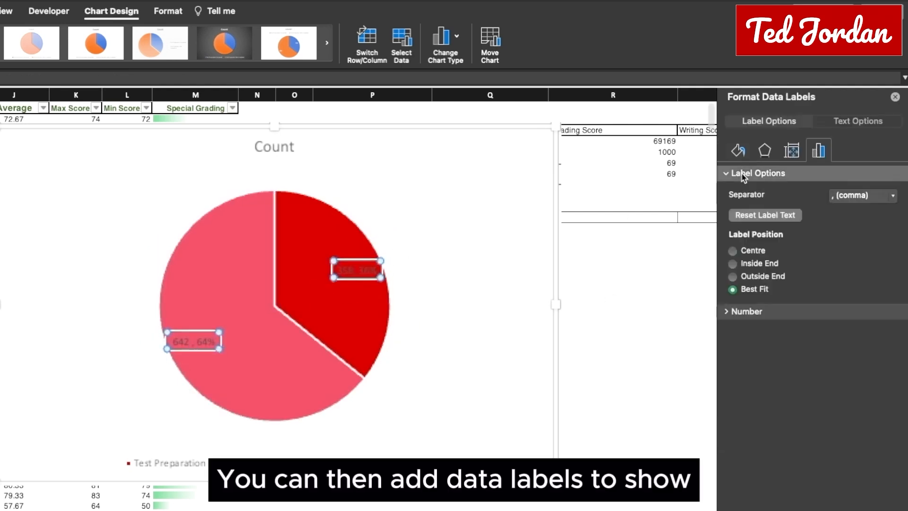
left_click(739, 292)
left_click(891, 350)
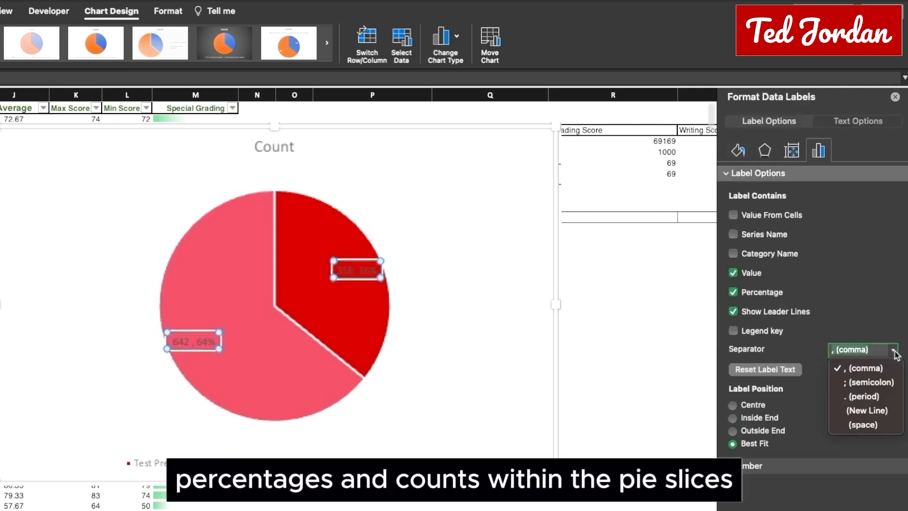
left_click(884, 410)
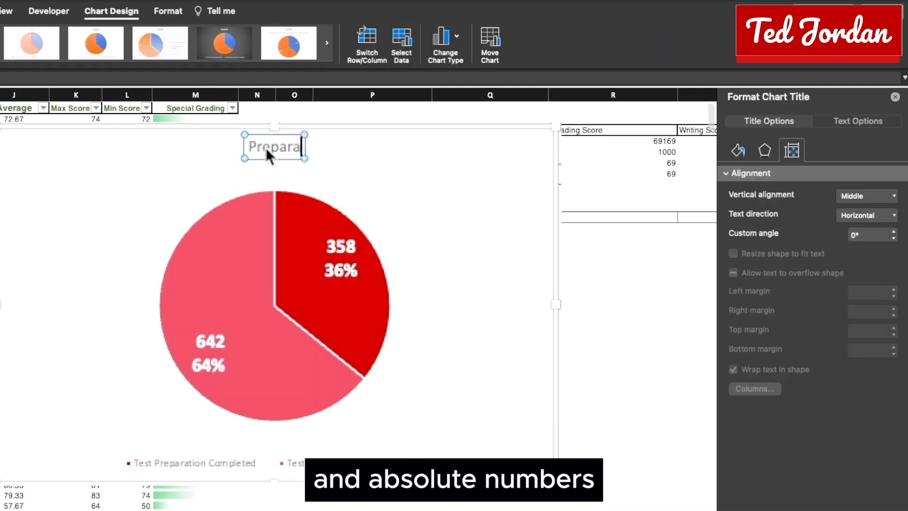
Step: Change the pie chart's title to "Preparation Course Completion"
type("tion Co")
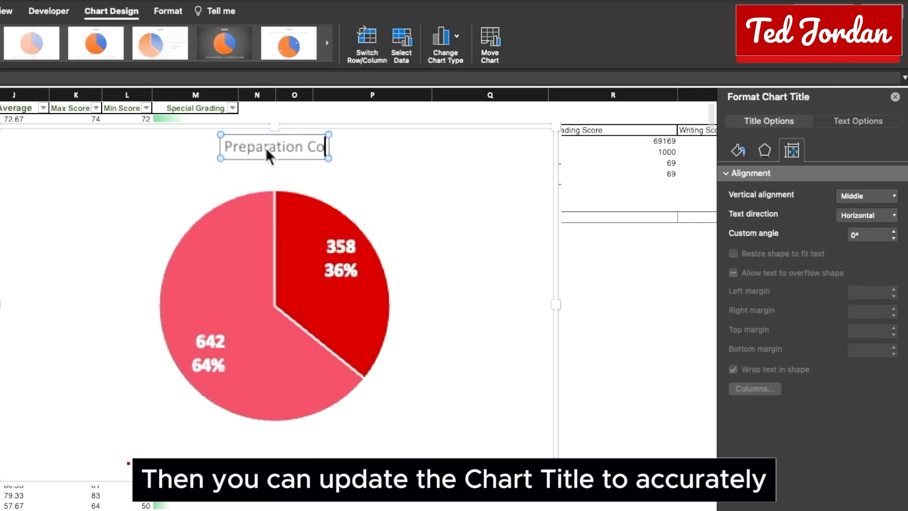
type("urse COmpletion")
left_click(318, 145)
key("BackSpace")
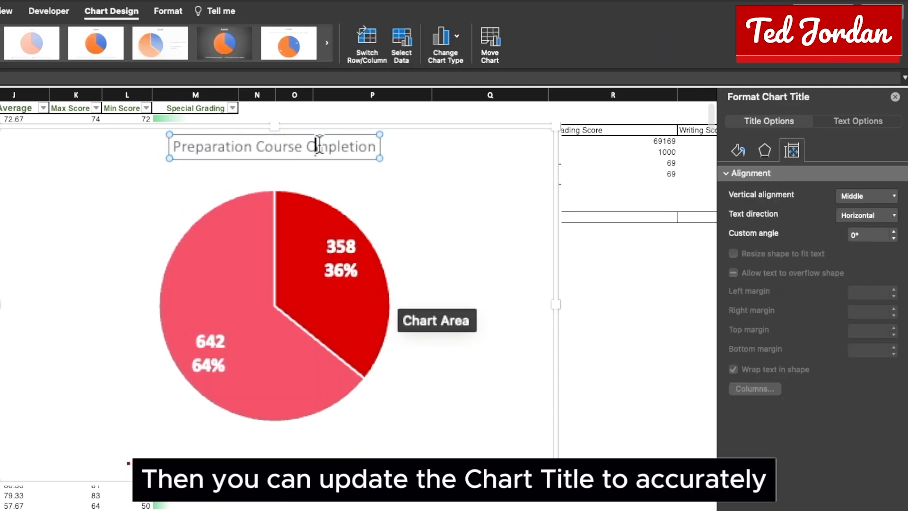
type("o")
left_click(413, 164)
left_click(305, 147)
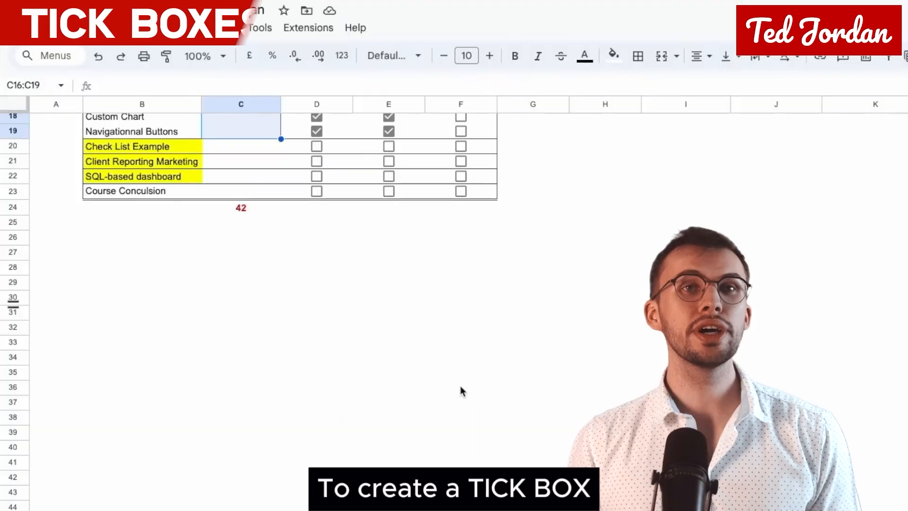
Step: In the Google Sheets spreadsheet, insert a tick box in cell B54
scroll(448, 403, "down", 10)
left_click(143, 262)
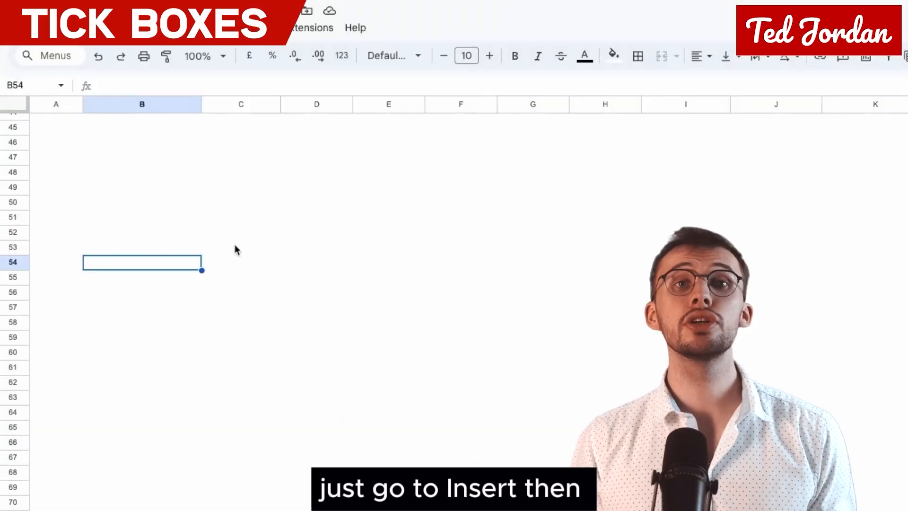
left_click(190, 33)
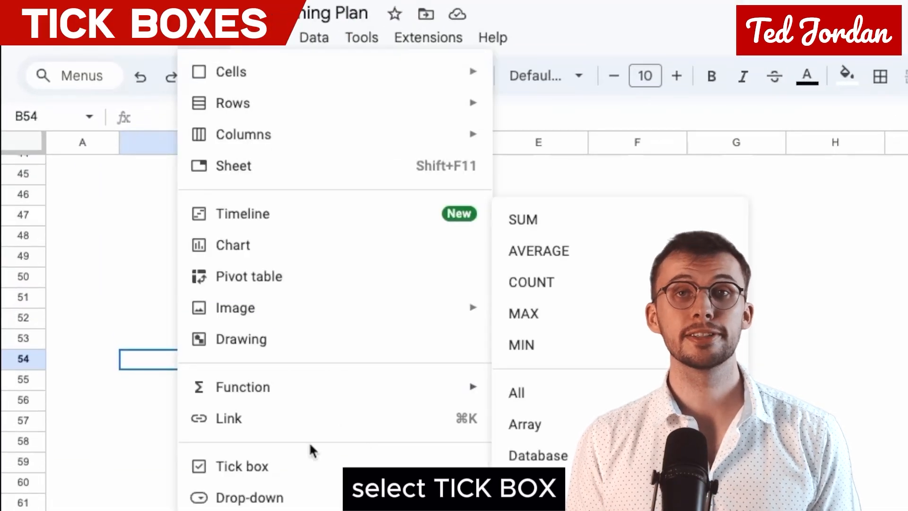
left_click(307, 466)
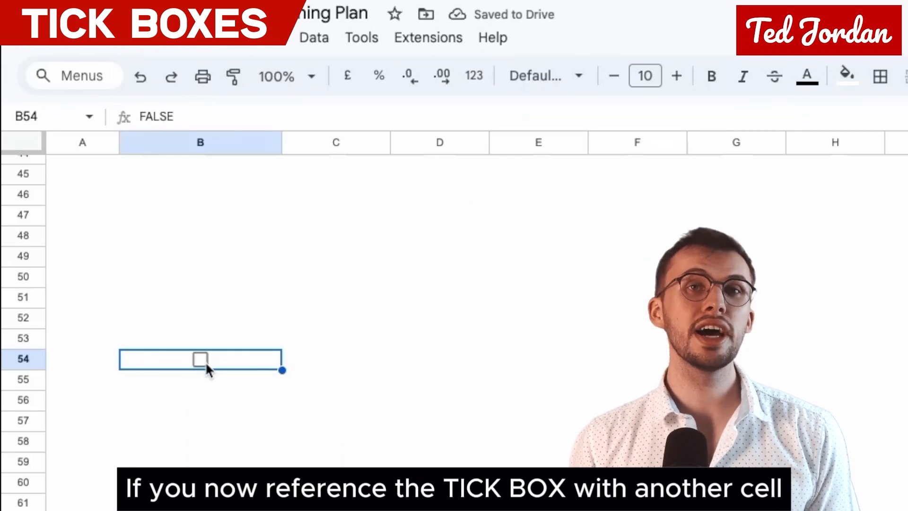
Step: Reference the tick box from cell C54 with the formula =B54
left_click(344, 359)
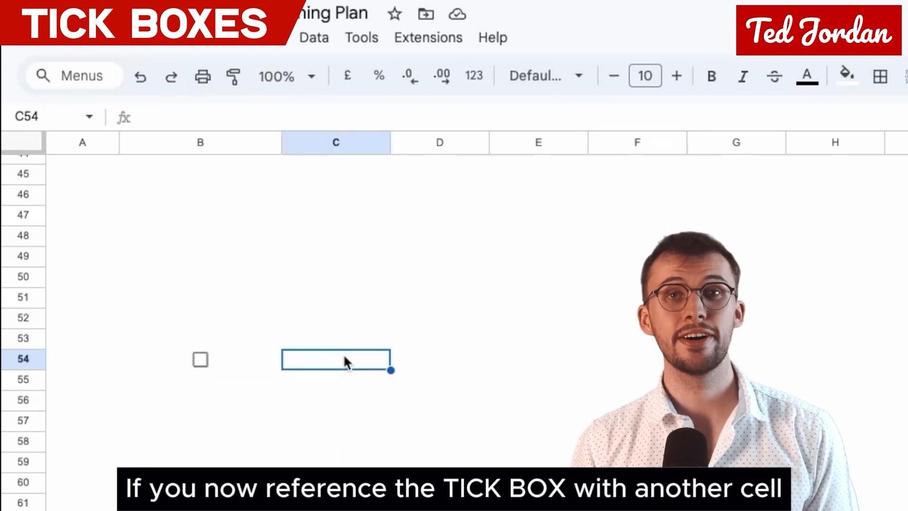
type("=")
left_click(244, 354)
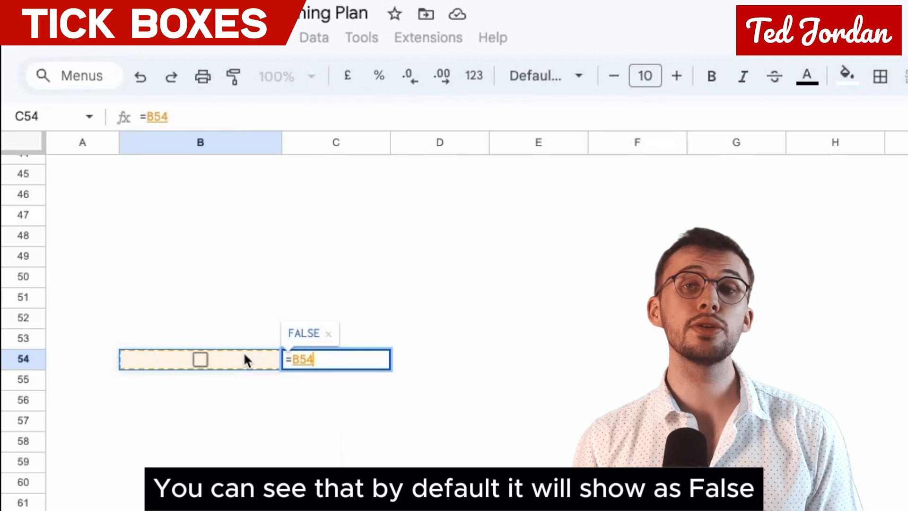
key("Return")
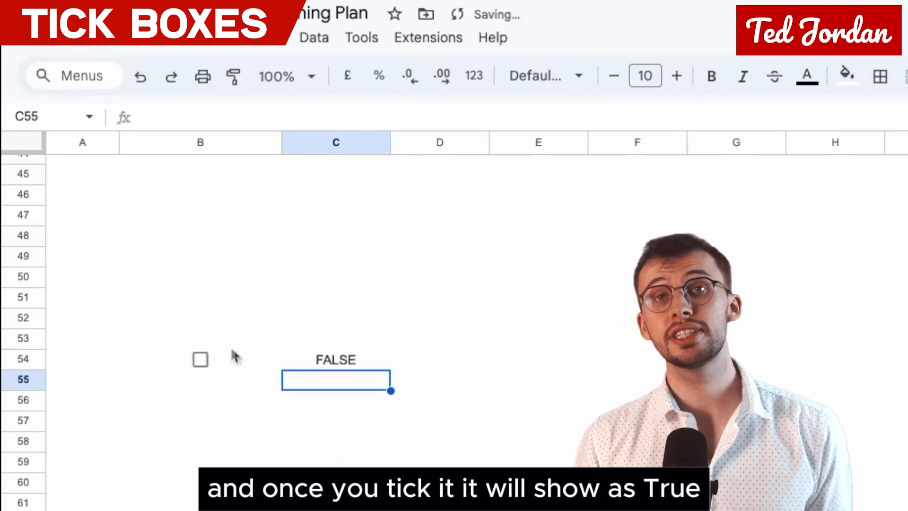
Step: Tick the box in cell B54
left_click(199, 359)
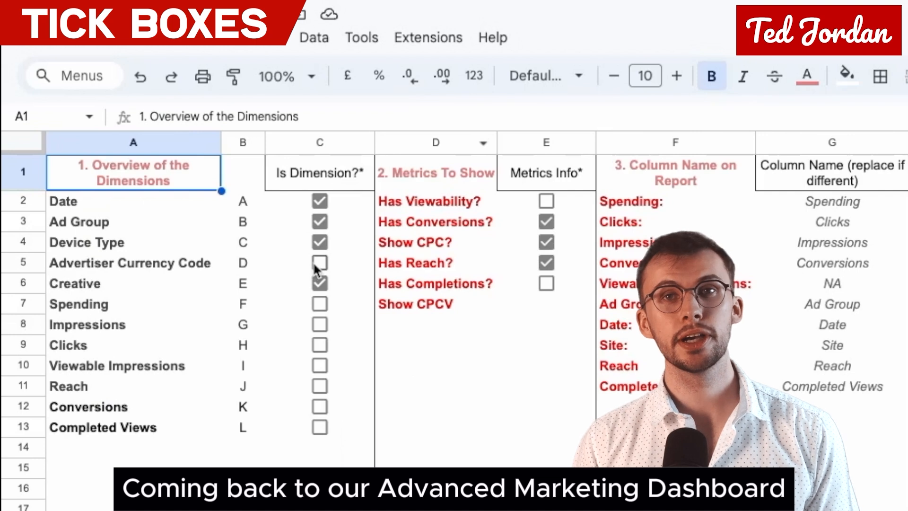
Step: In the marketing dashboard spreadsheet, toggle the "Is Dimension?" tick boxes for Creative and Device Type
left_click(315, 277)
left_click(317, 277)
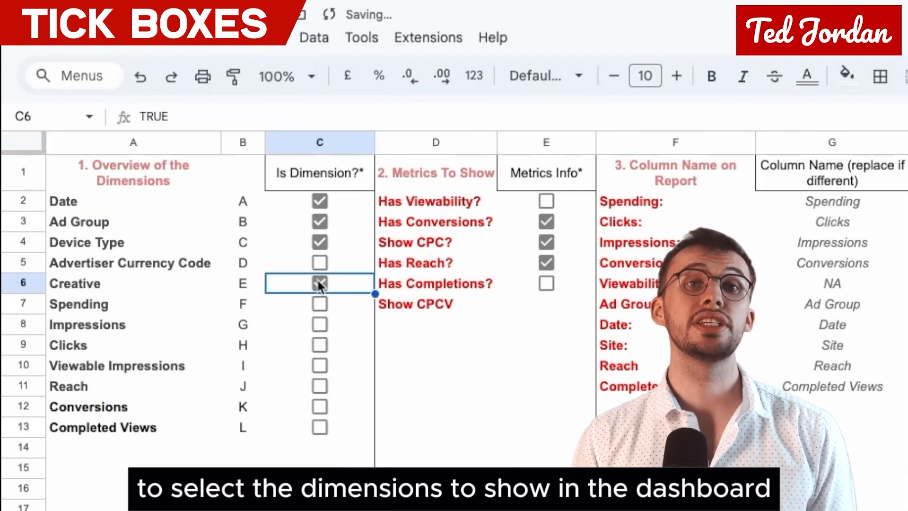
left_click(316, 242)
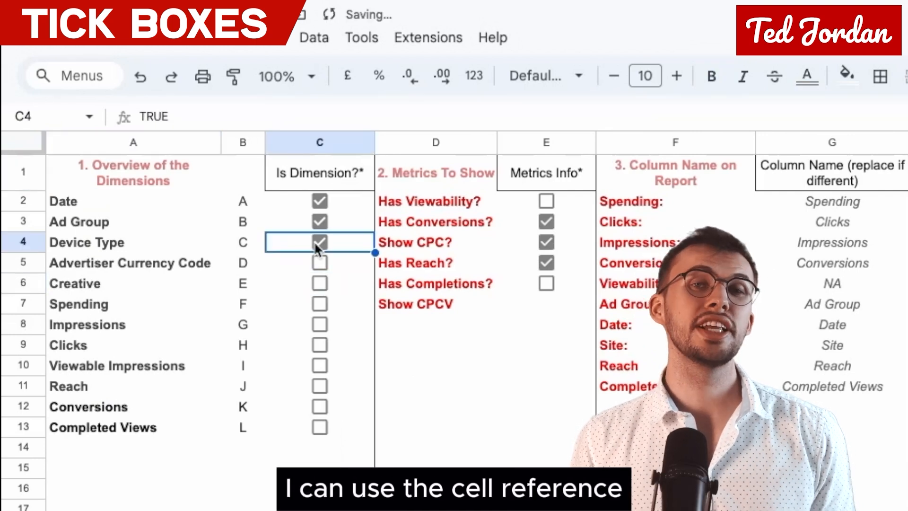
left_click(320, 284)
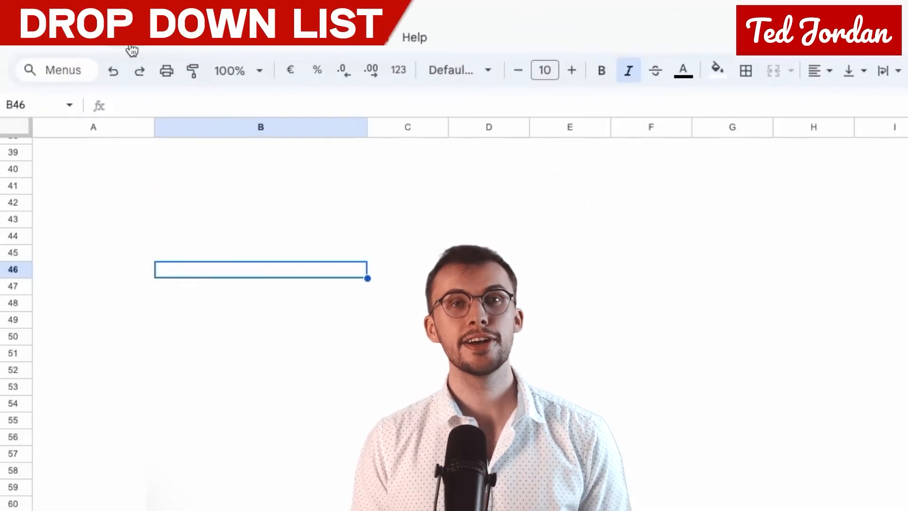
Step: In the Campagne Checklist spreadsheet, insert a drop-down in cell B46 with the options Test 1, Not a test 1 and No idea 1
left_click(151, 50)
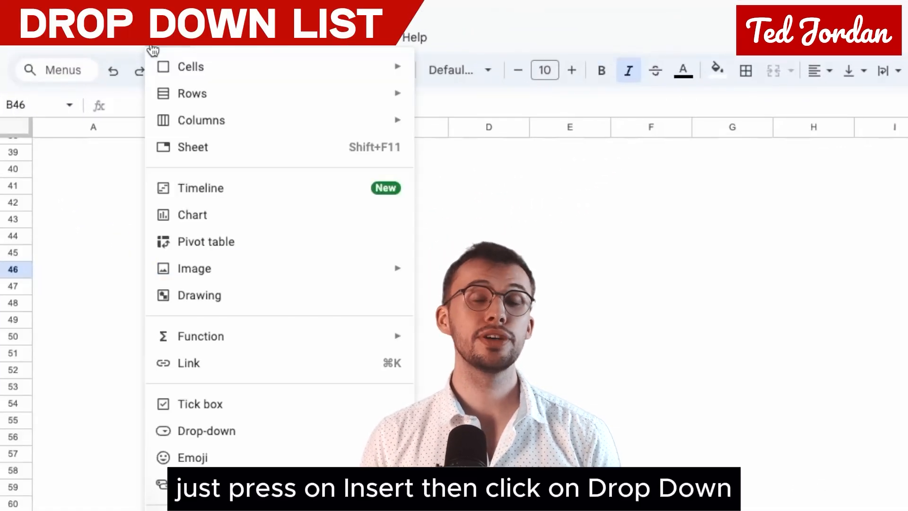
left_click(263, 428)
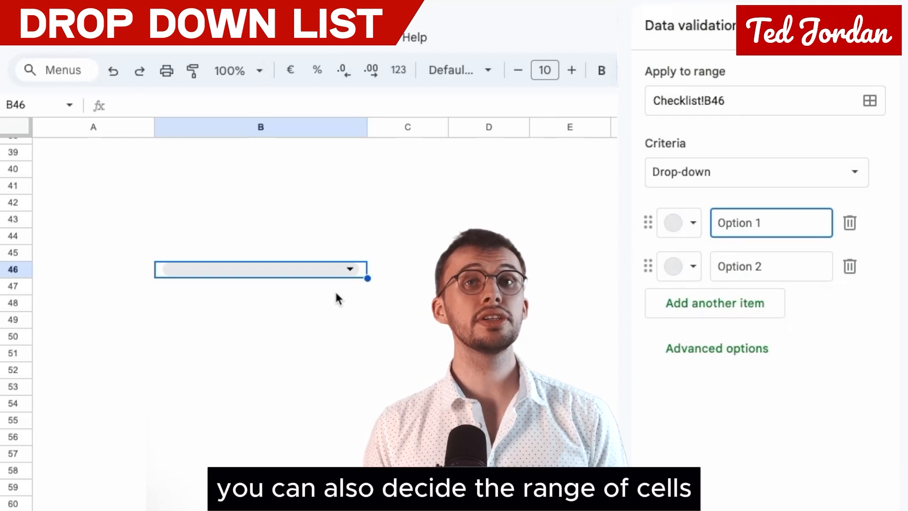
double_click(729, 228)
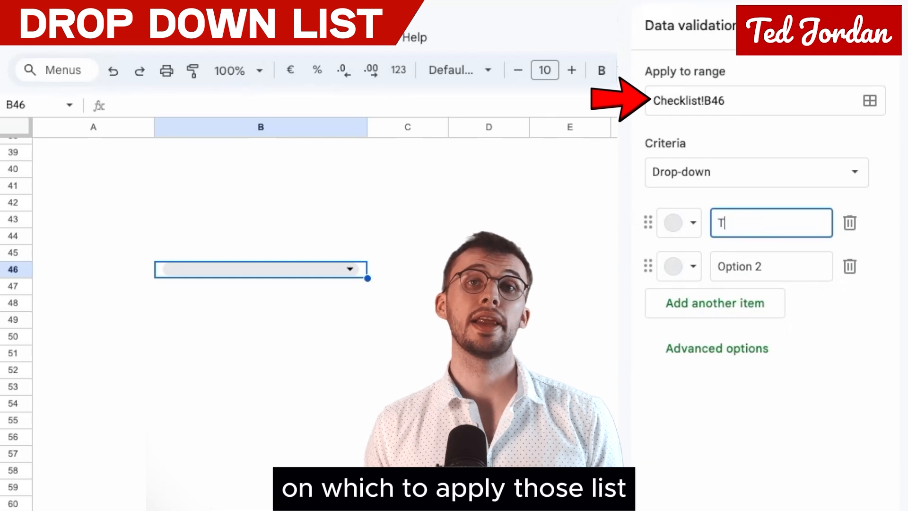
left_click_drag(713, 266, 757, 268)
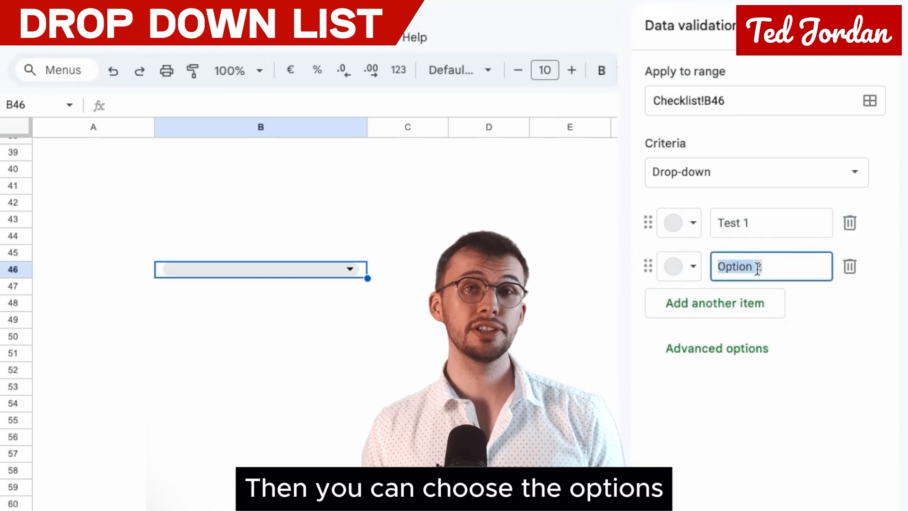
type("Not a test 1")
left_click(748, 302)
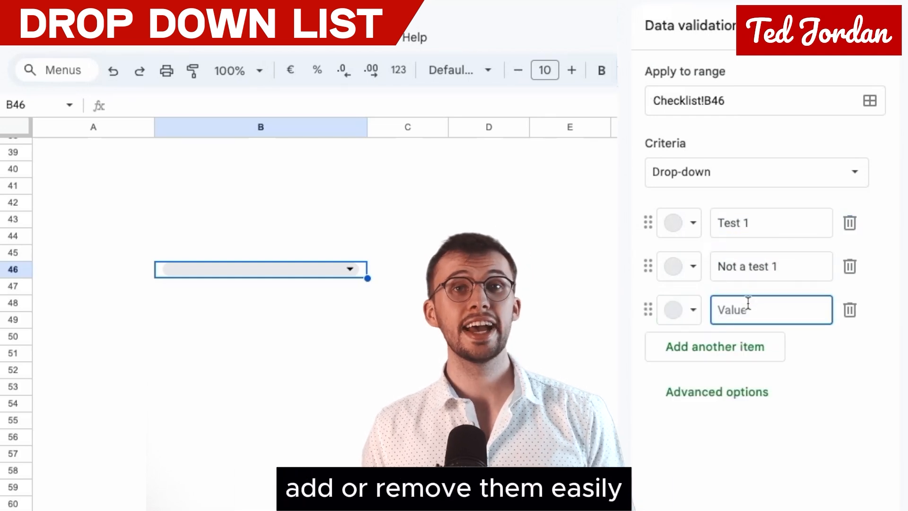
type("No idea 1")
Step: Colour the drop-down options: dark red for Test 1, dark brown for Not a test 1 and dark blue for No idea 1
left_click(678, 223)
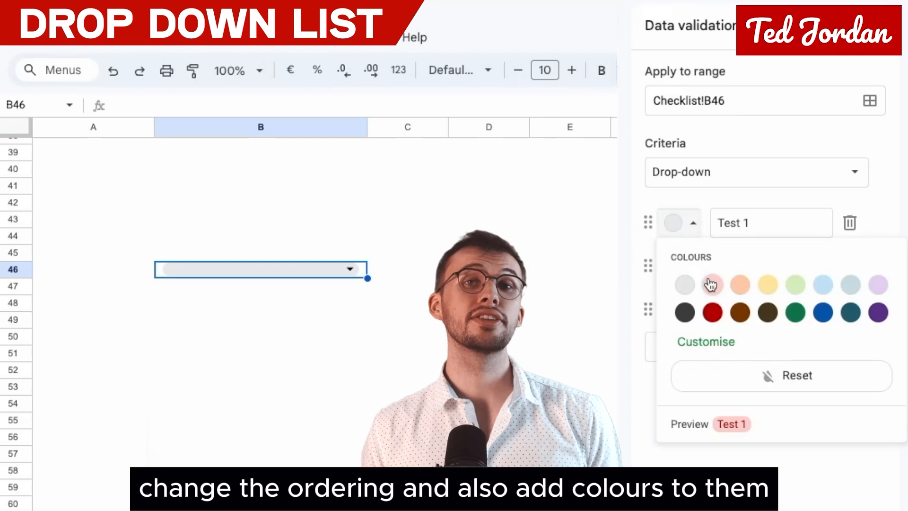
left_click(710, 312)
left_click(679, 266)
left_click(766, 355)
left_click(683, 311)
left_click(822, 399)
Step: Try out the drop-down in cell B46 by choosing Test 1 and switching it to No idea 1
left_click(350, 269)
left_click(184, 293)
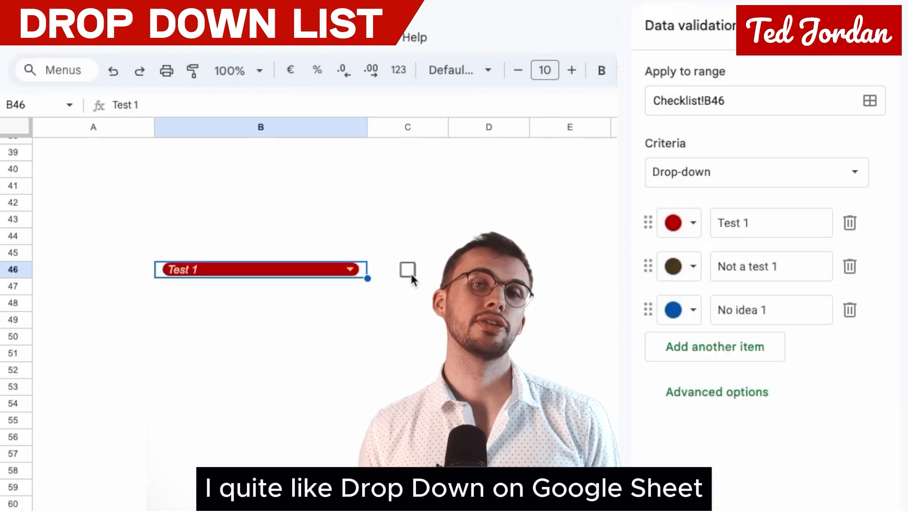
left_click(410, 271)
left_click(350, 269)
left_click(300, 347)
left_click(349, 268)
key("Escape")
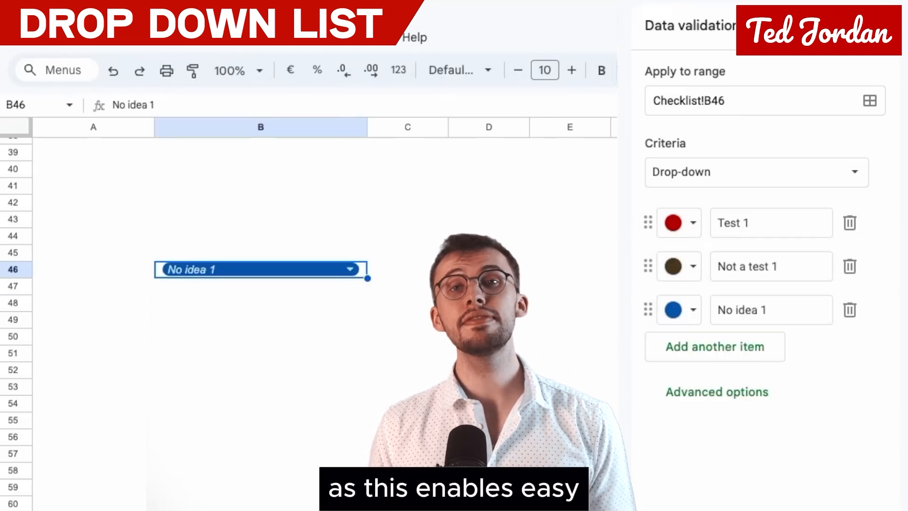
Step: Reference the drop-down from cell C46 with the formula =B46
left_click(427, 276)
type("=")
left_click(265, 269)
key("Return")
left_click(349, 269)
Step: Clear the contents of cells C46 and B46
left_click(411, 270)
key("Delete")
key("Left")
key("Delete")
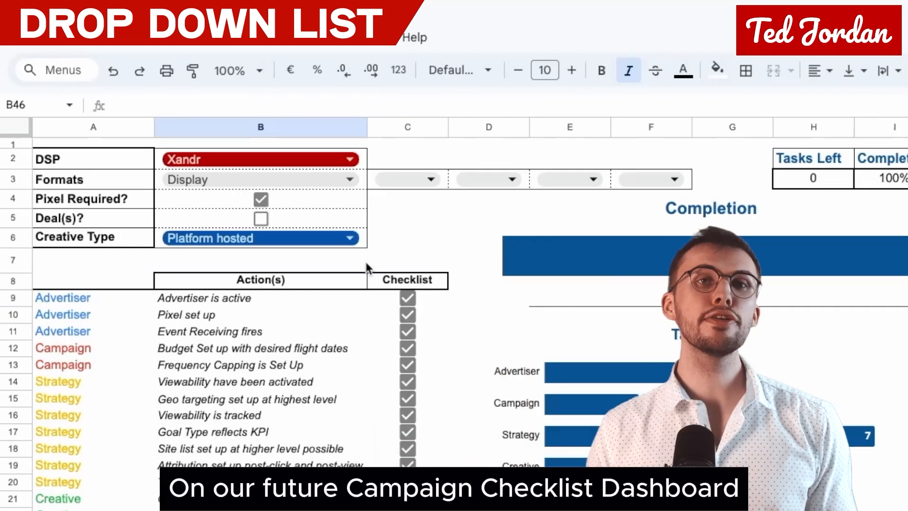
Step: Switch the DSP drop-down in cell B2 through Xandr, Zemanta and Yahoo DSP, ending on TTD
scroll(313, 222, "down", 1)
scroll(289, 208, "up", 1)
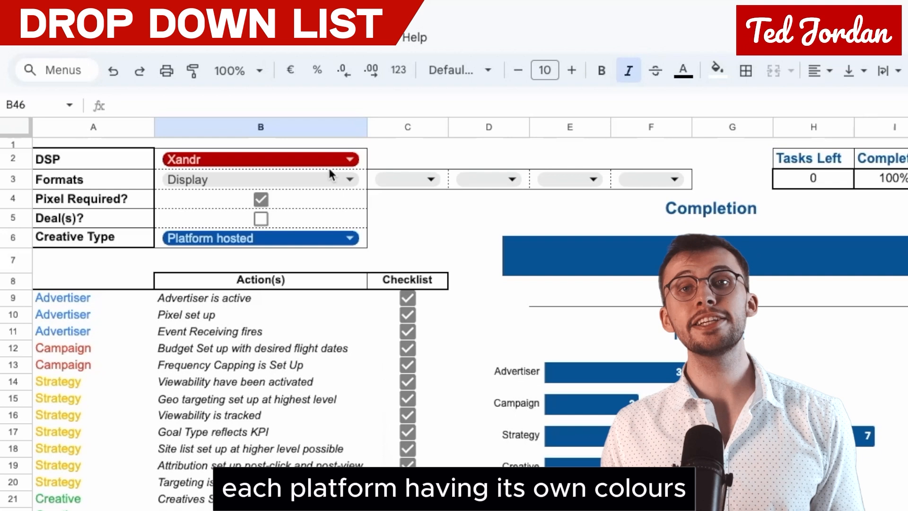
double_click(318, 159)
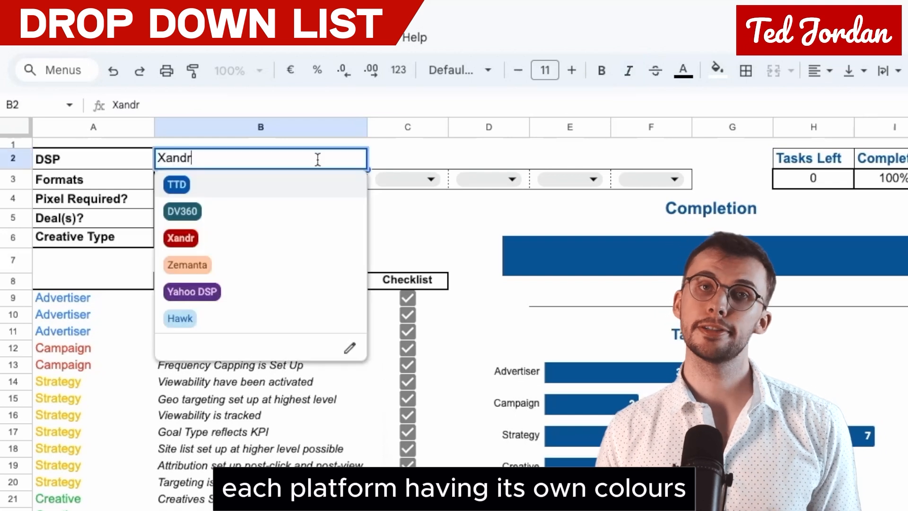
left_click(289, 245)
double_click(293, 163)
left_click(279, 258)
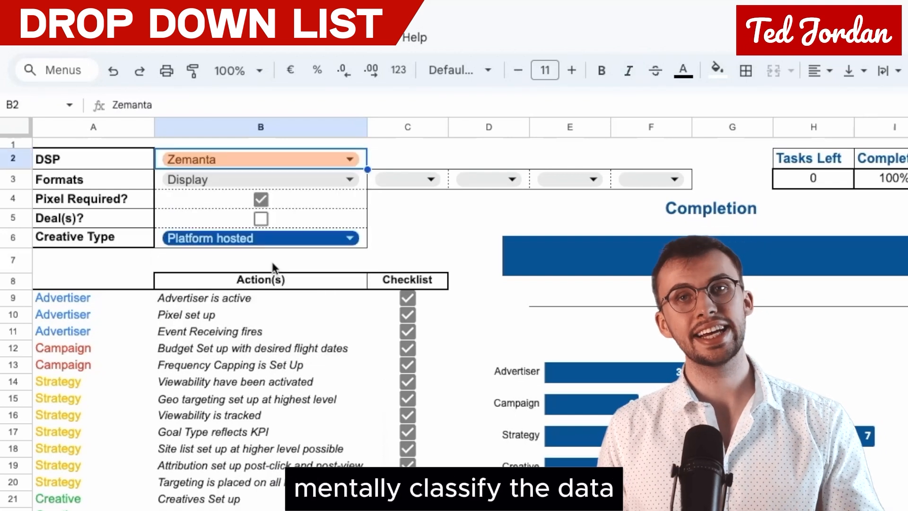
double_click(293, 157)
left_click(283, 286)
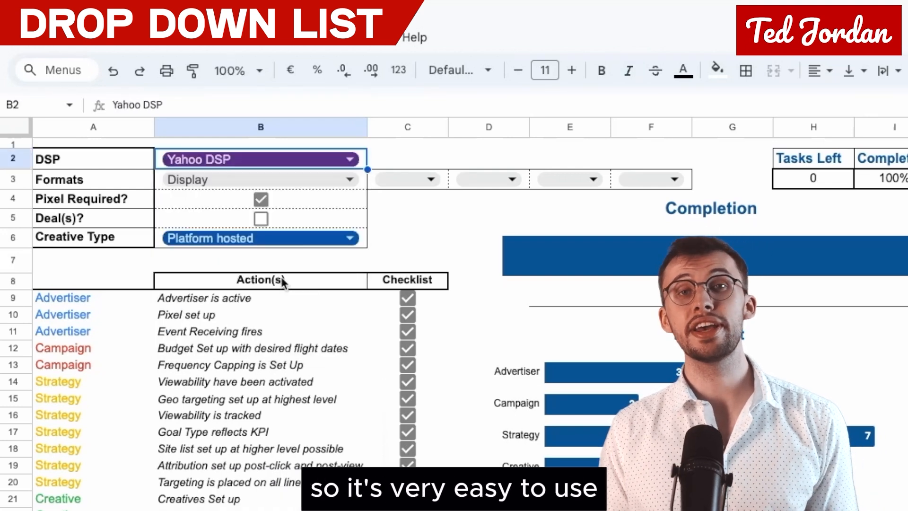
double_click(283, 160)
left_click(253, 186)
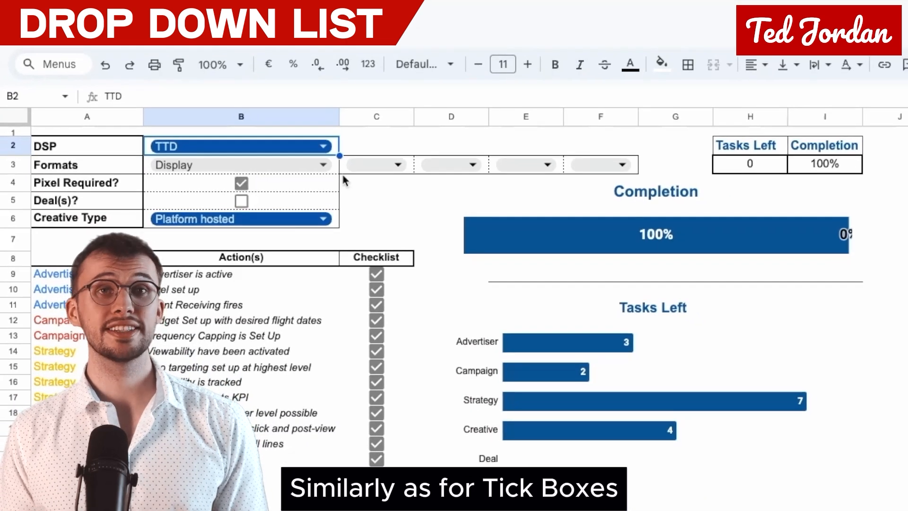
Step: Set the Creative Type drop-down in cell B6 to HTML5 Hosted (any)
left_click(280, 225)
double_click(274, 218)
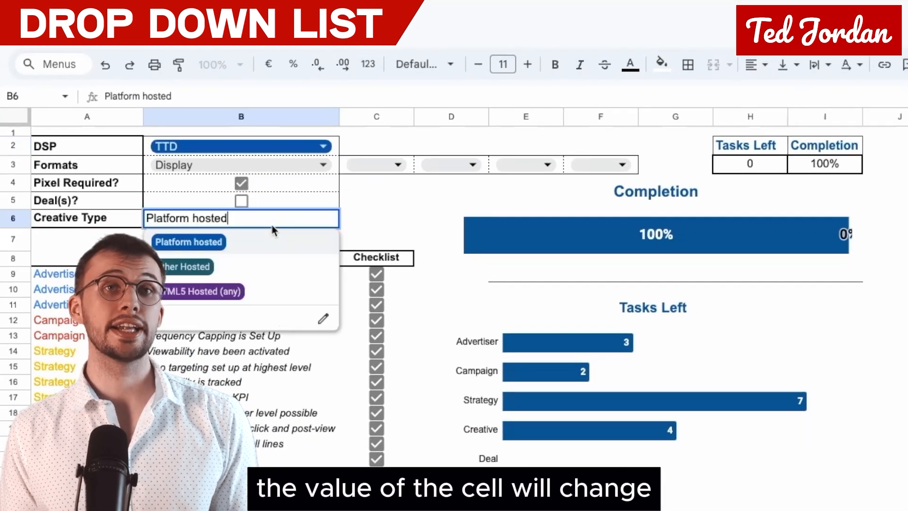
left_click(264, 289)
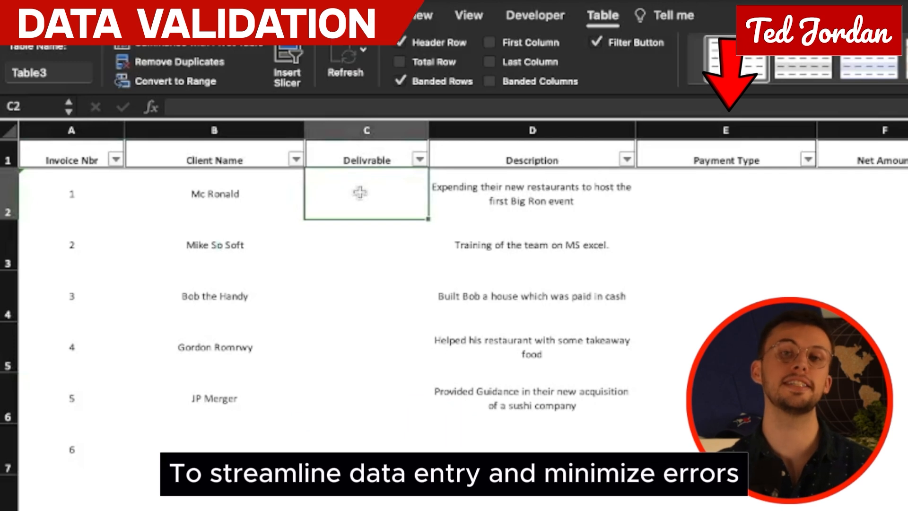
Step: In the Excel invoice table, add list validation to Delivrable cells C2:C7 with the items Business Consulting, Material Goods and Online Training
left_click_drag(360, 192, 345, 440)
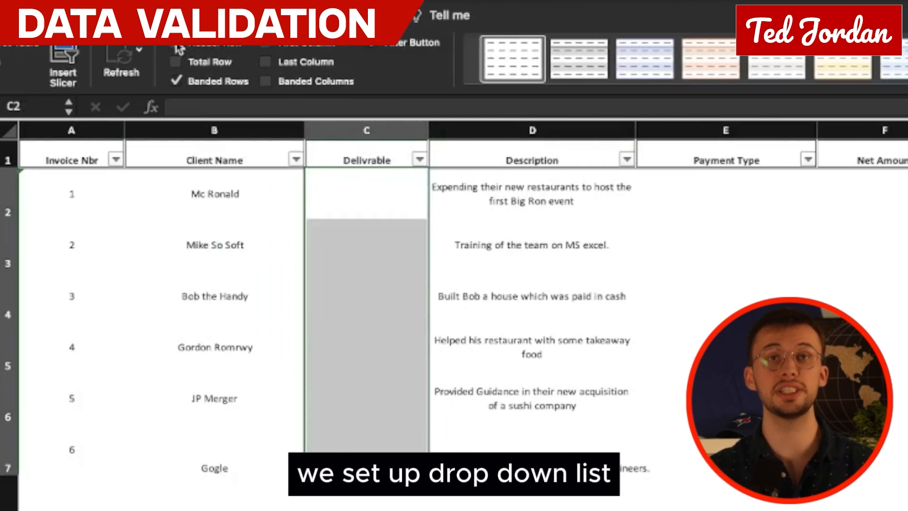
left_click(208, 16)
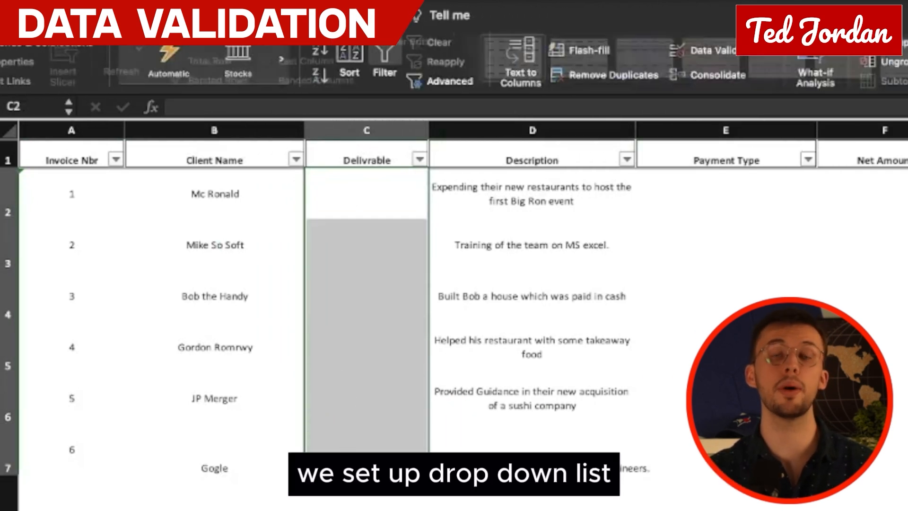
left_click(719, 52)
left_click(341, 243)
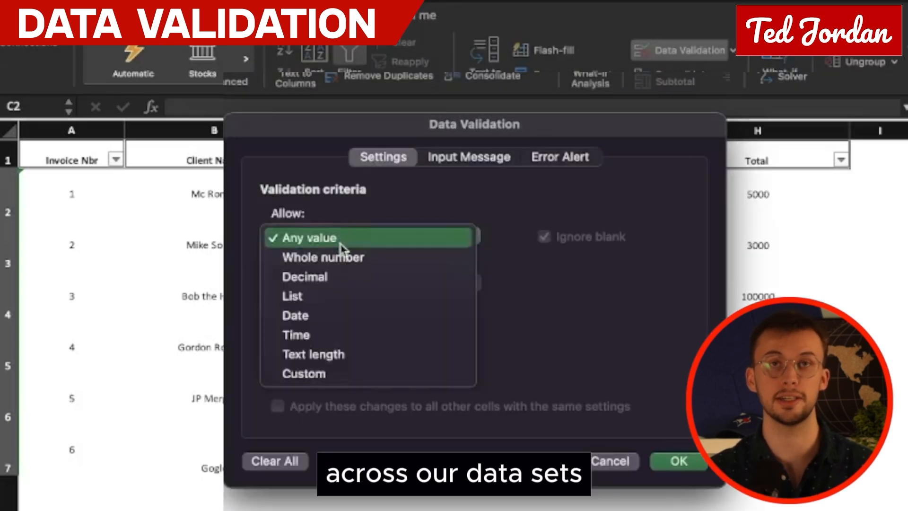
left_click(316, 297)
type("B")
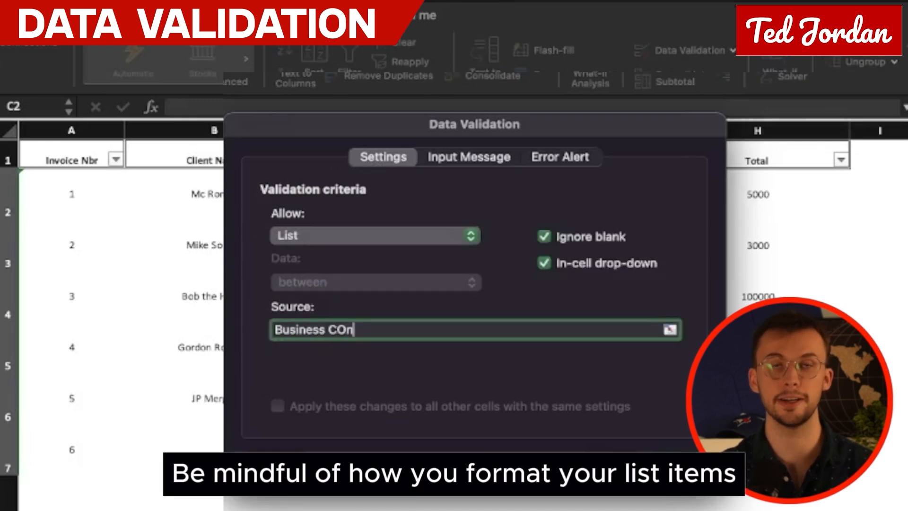
type("usiness Consulting,Material Goo")
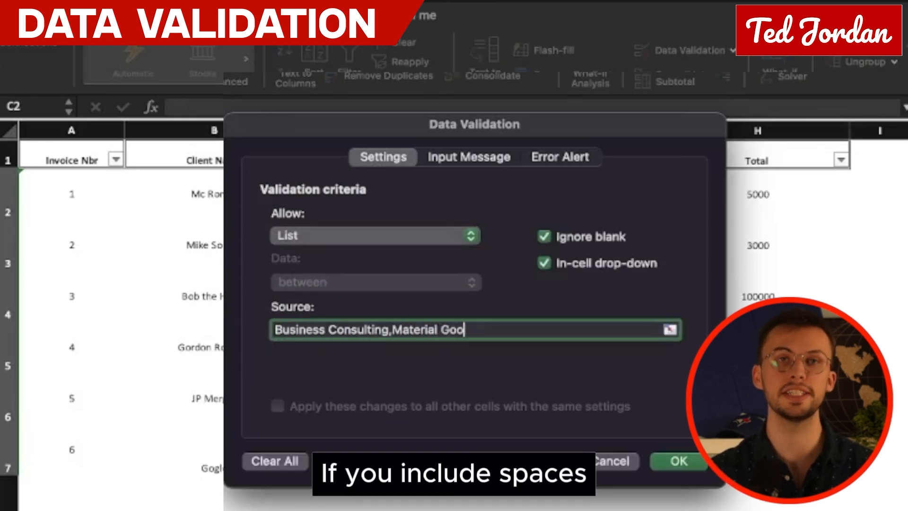
type("ds, Or")
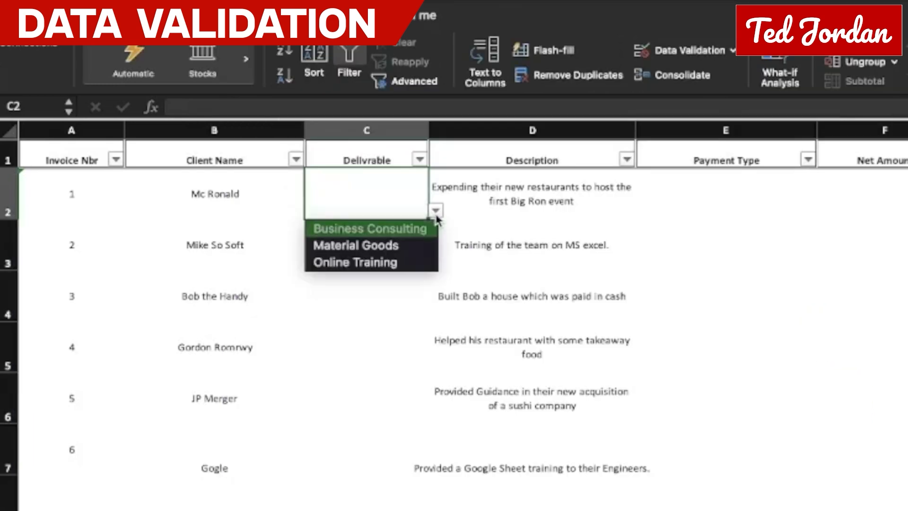
Step: Fill C2:C7 from their drop-downs with Business Consulting, Online Training, Material Goods, Material Goods, Business Consulting and Online Training
left_click(371, 227)
left_click(366, 246)
left_click(435, 260)
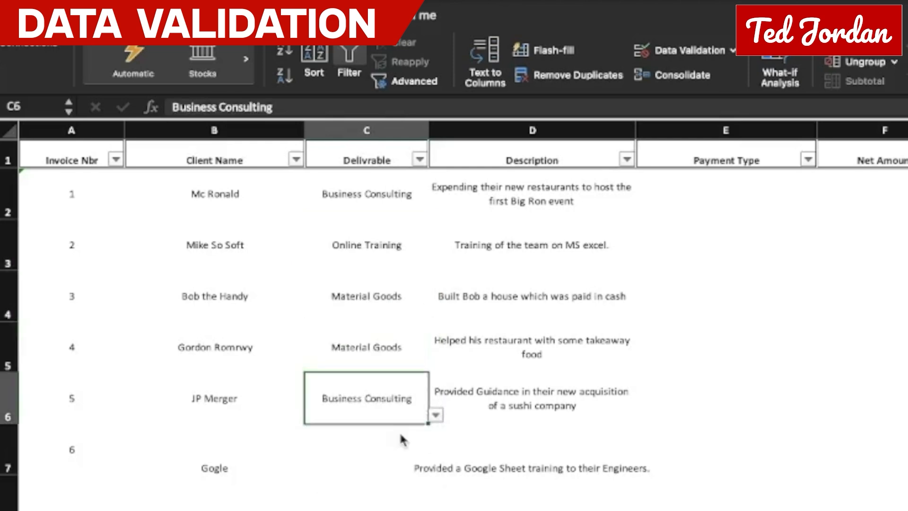
left_click(401, 444)
left_click(435, 466)
left_click(368, 495)
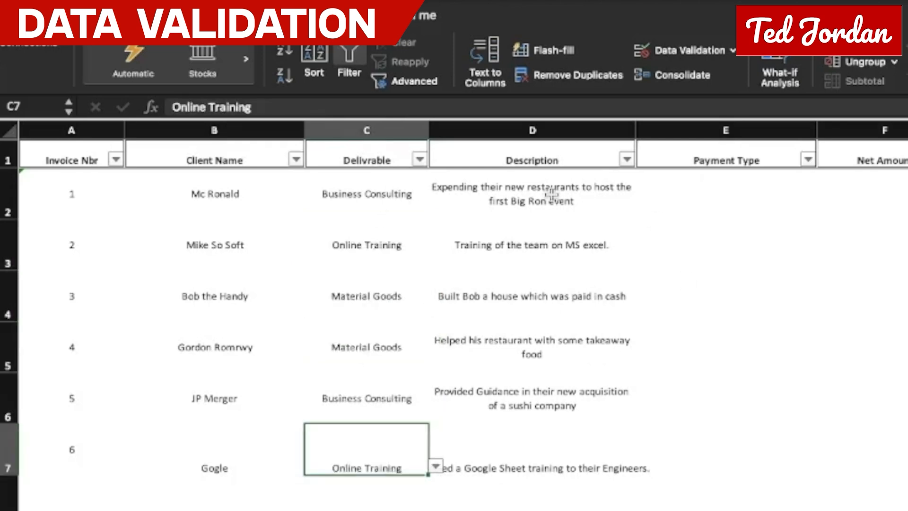
Step: Add list validation to the Payment Type cells E2:E7 with the items Bank Transfer and Cash
left_click(706, 196)
left_click_drag(711, 196, 712, 466)
left_click(690, 50)
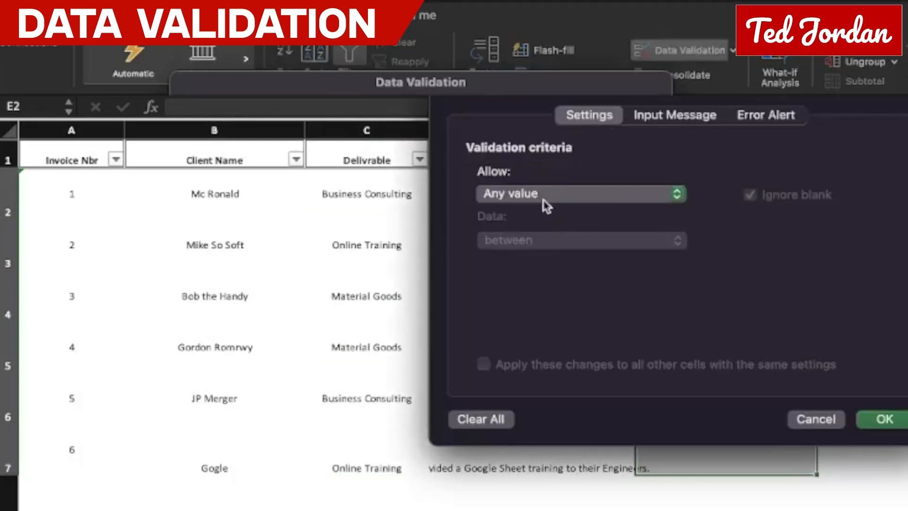
left_click(542, 195)
left_click(544, 253)
left_click(527, 286)
type("Bank Transfer, Cash")
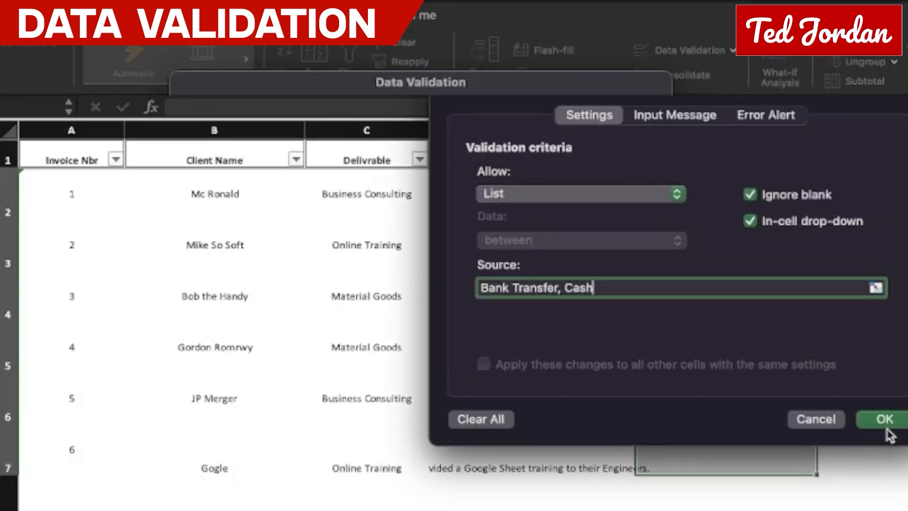
left_click(885, 423)
Step: Fill the Payment Type cells from their drop-downs, with Cash in rows 4 and 5 and Bank Transfer in the other rows
left_click(824, 210)
left_click(687, 226)
left_click(729, 244)
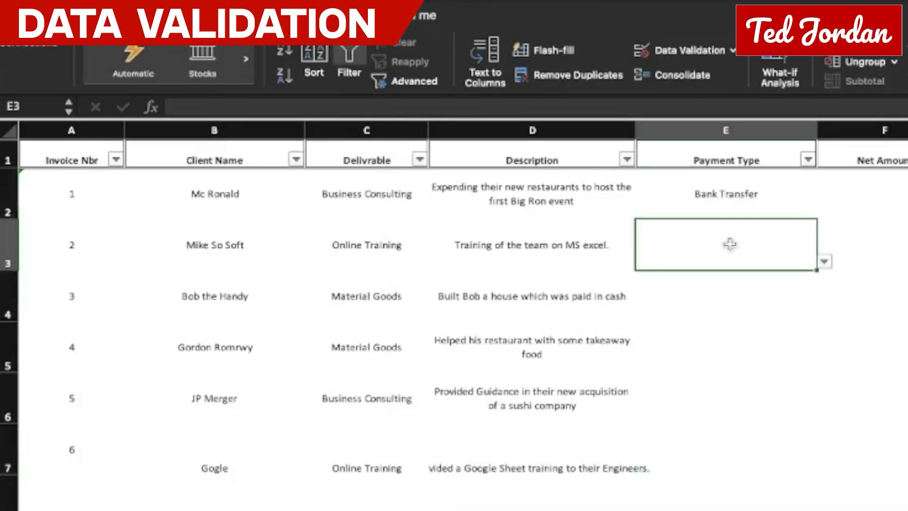
left_click(824, 261)
left_click(697, 279)
left_click(794, 310)
left_click(824, 312)
left_click(688, 343)
left_click(824, 363)
left_click(688, 393)
left_click(728, 403)
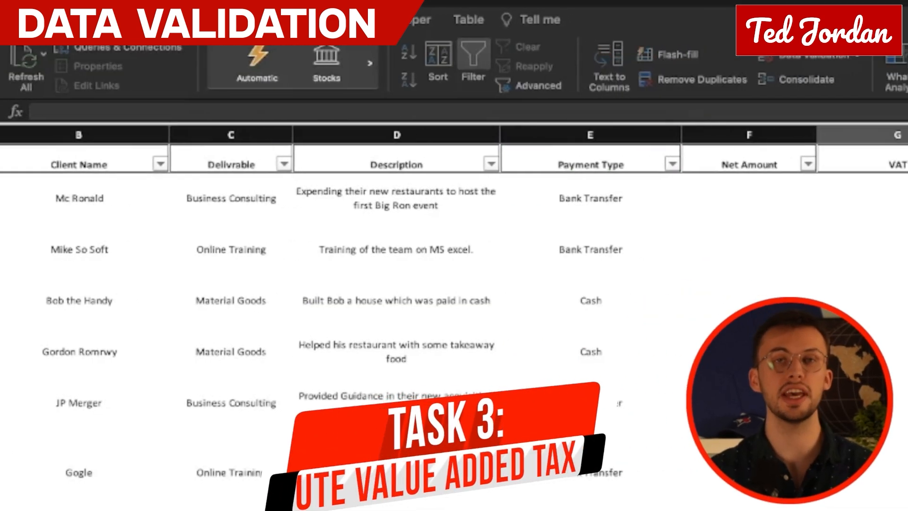
Step: Add list validation with the items 0, 0.06 and 0.21 to VAT cells G2:G7 and set its error alert style to Warning
left_click(690, 206)
left_click_drag(720, 201, 721, 453)
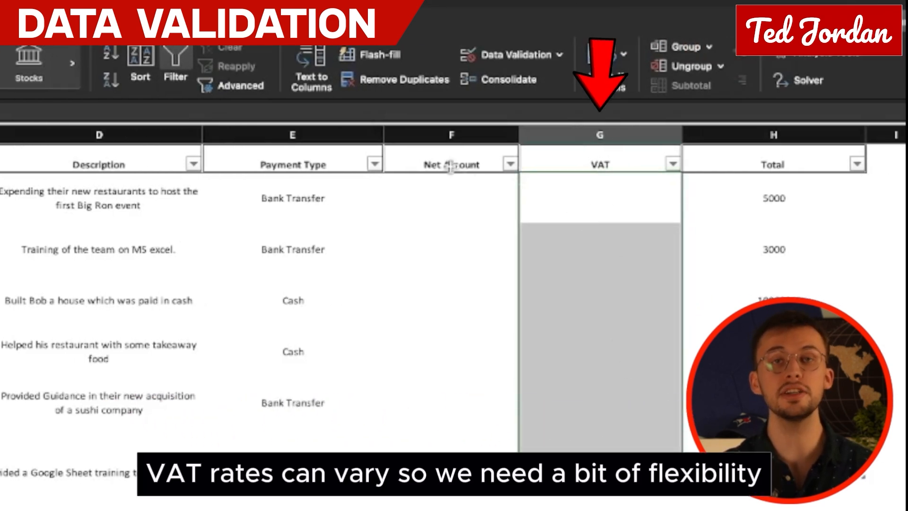
left_click(520, 67)
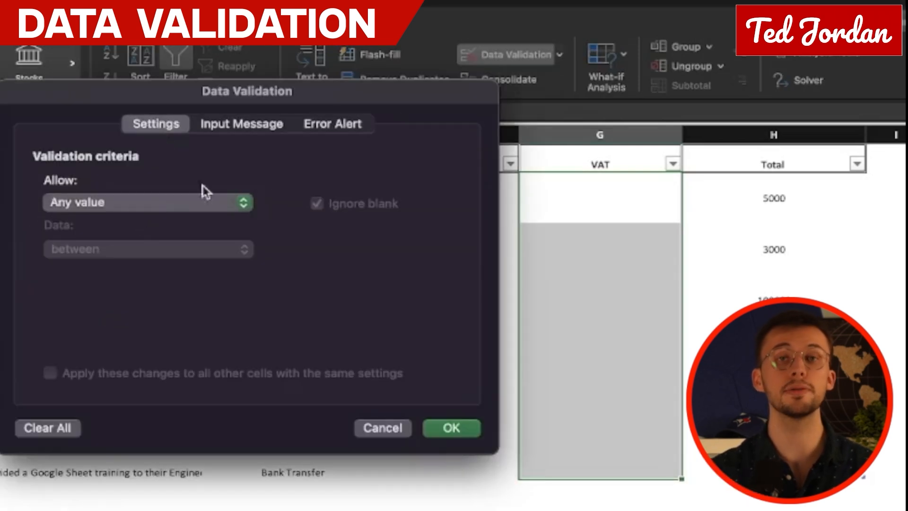
left_click(180, 203)
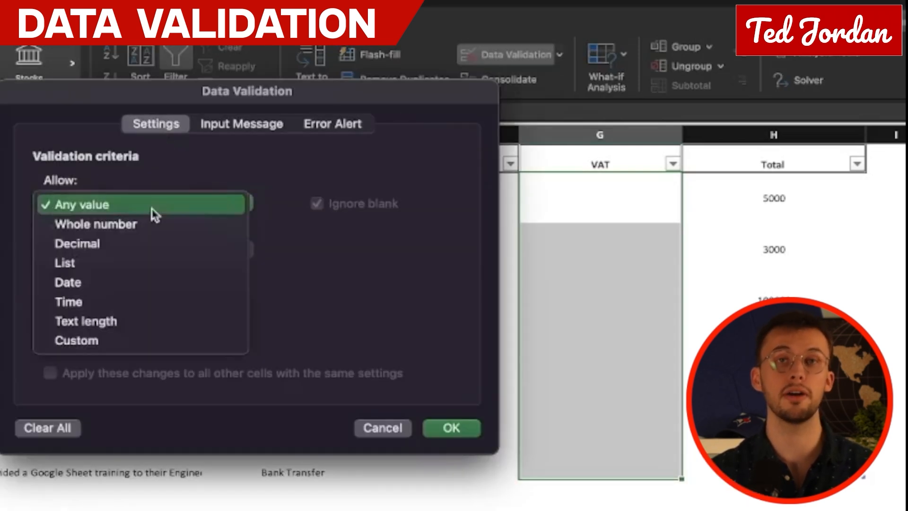
left_click(108, 265)
type("0")
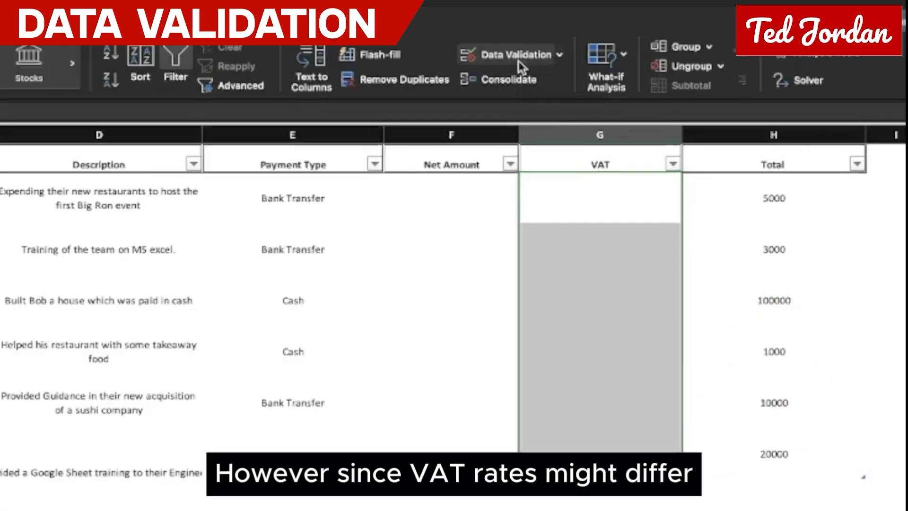
left_click(487, 60)
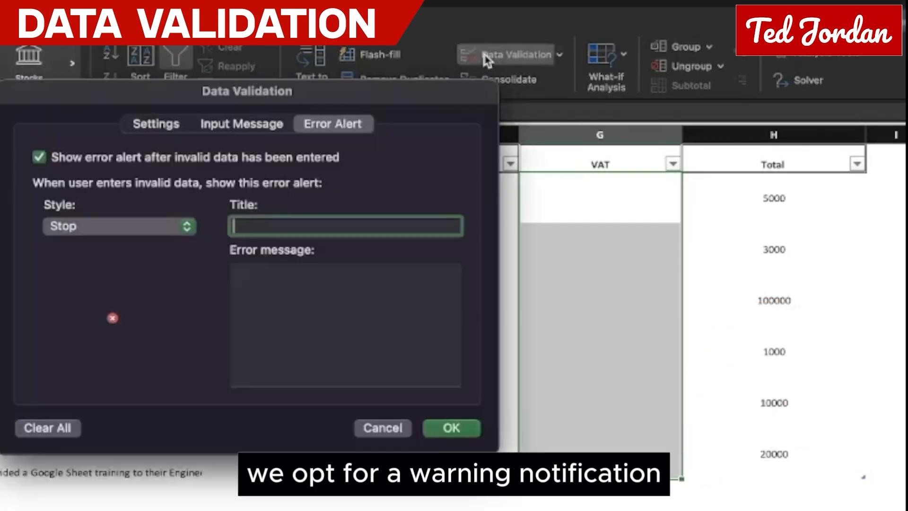
left_click(73, 249)
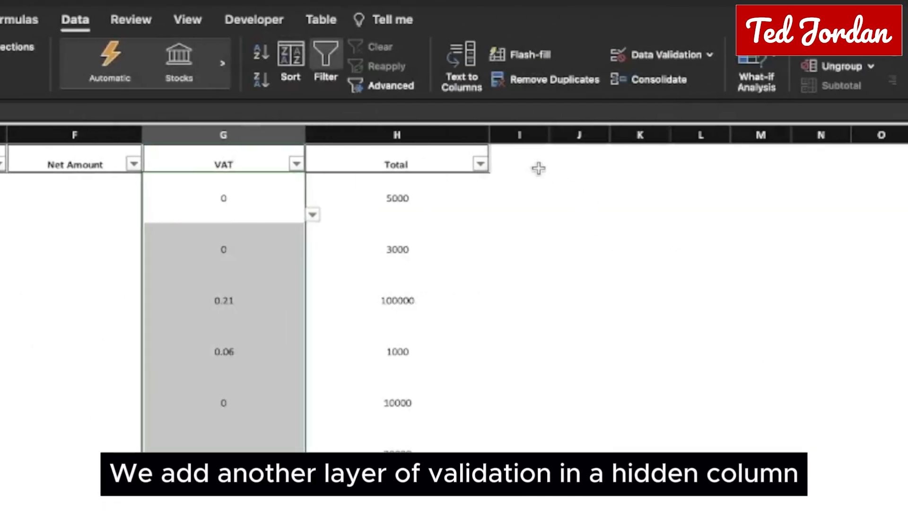
Step: Enter a formula in the Hide column's first data row that references the VAT value of the same row
type("=")
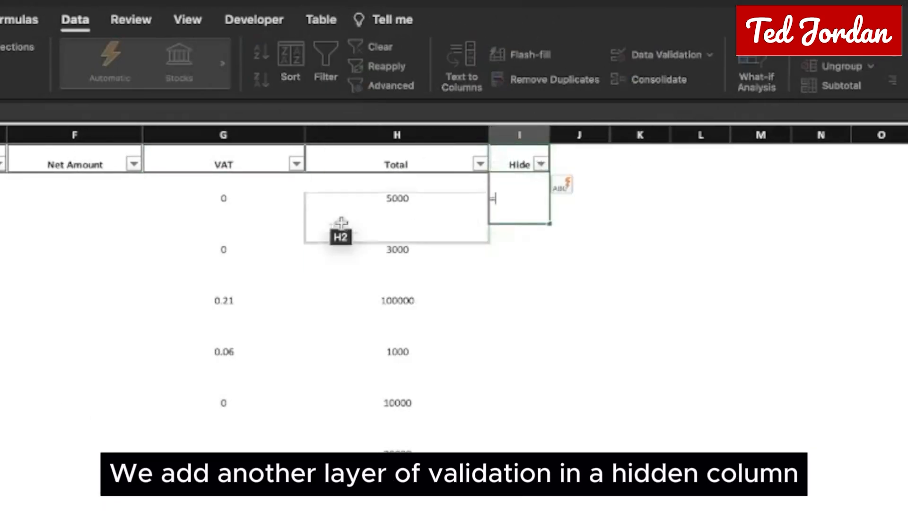
left_click(246, 197)
key("Return")
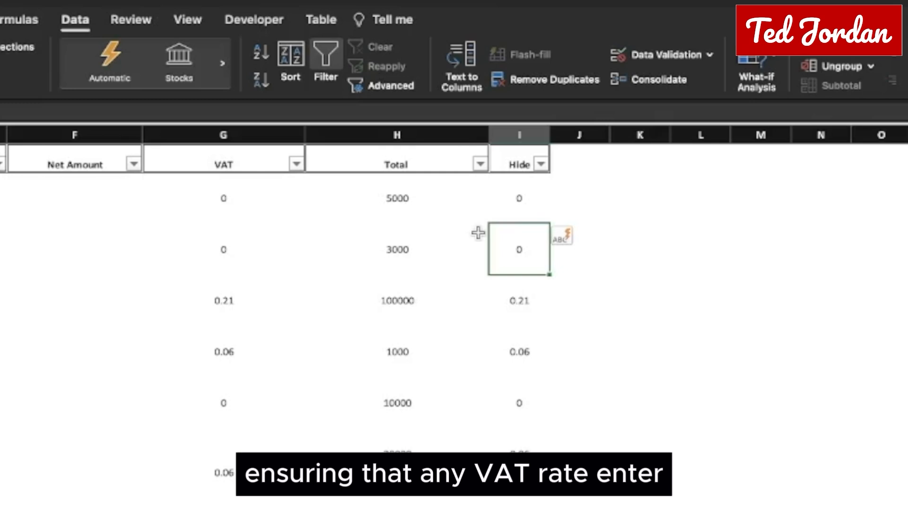
Step: Add data validation to the Hide column cells allowing only decimals between 0 and 1
key("super+shift+Down")
left_click(657, 55)
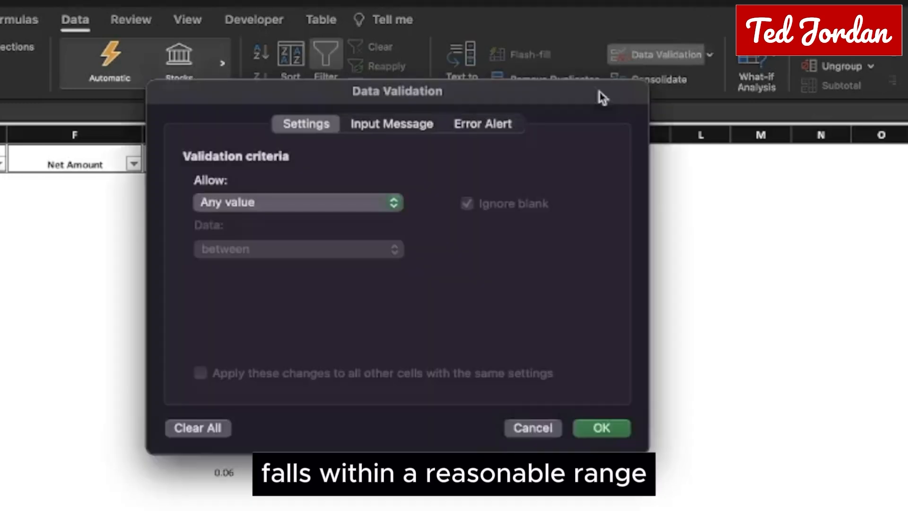
left_click(265, 205)
left_click(250, 243)
type("0")
key("Tab")
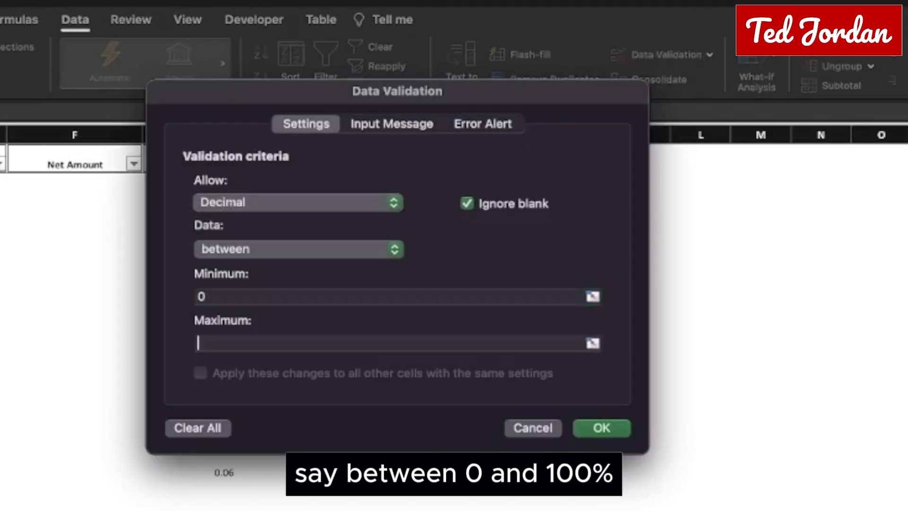
type("1")
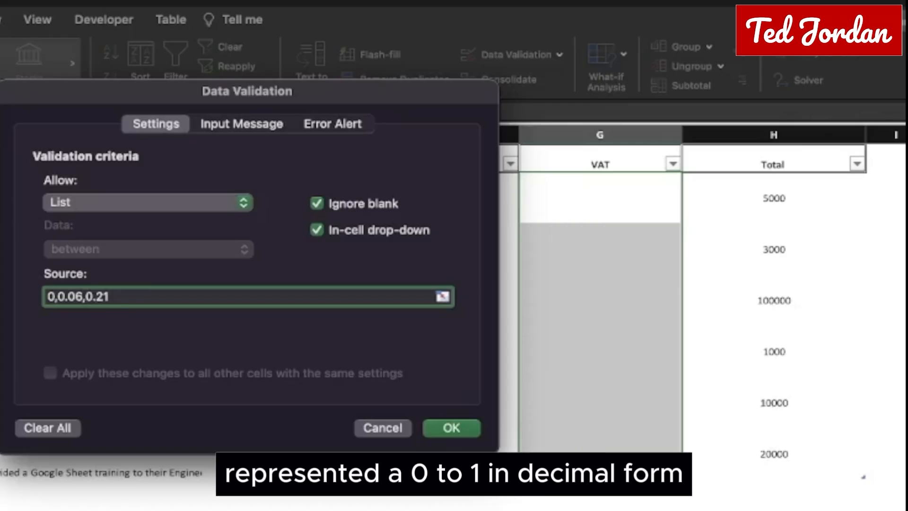
Step: Confirm the VAT list and fill the VAT cells with 0, 0, 0.21, 0.06, 0 and 0.06 from their drop-downs
left_click(449, 427)
left_click(688, 317)
left_click(540, 373)
left_click(689, 368)
left_click(567, 392)
left_click(600, 403)
left_click(689, 419)
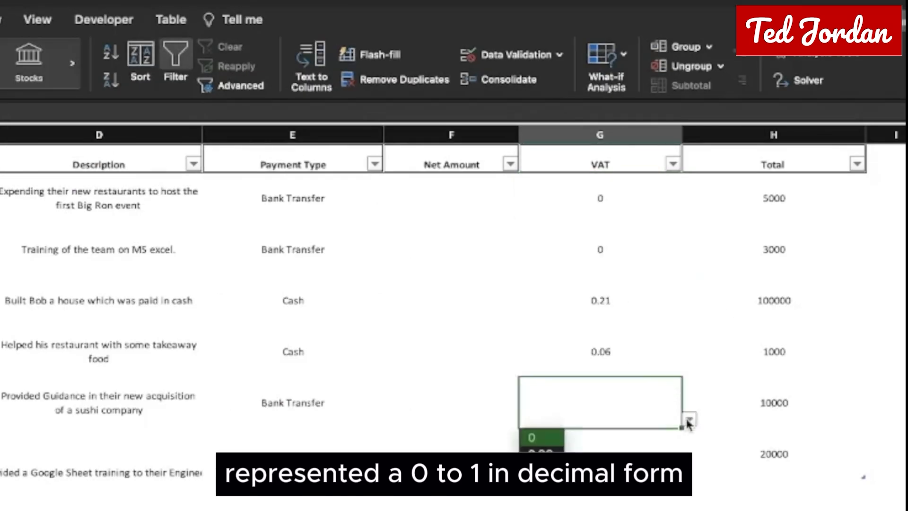
left_click(534, 436)
left_click(552, 492)
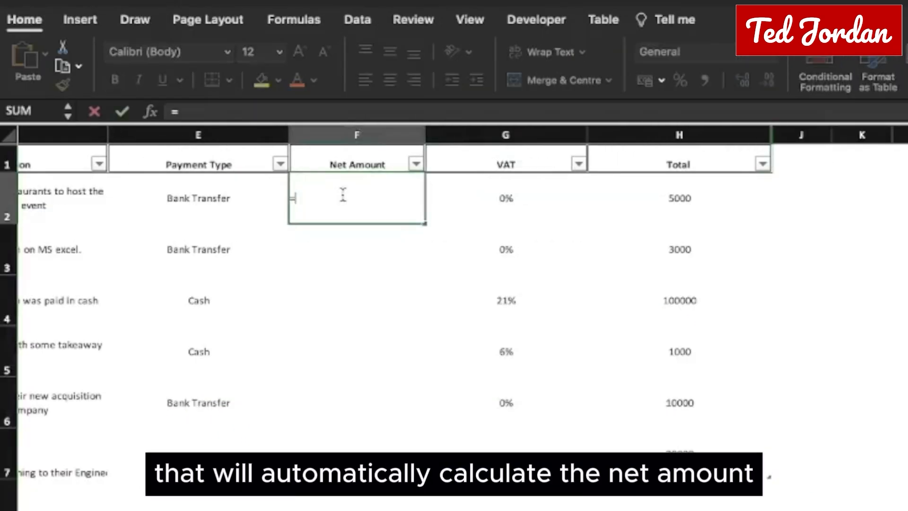
left_click(681, 198)
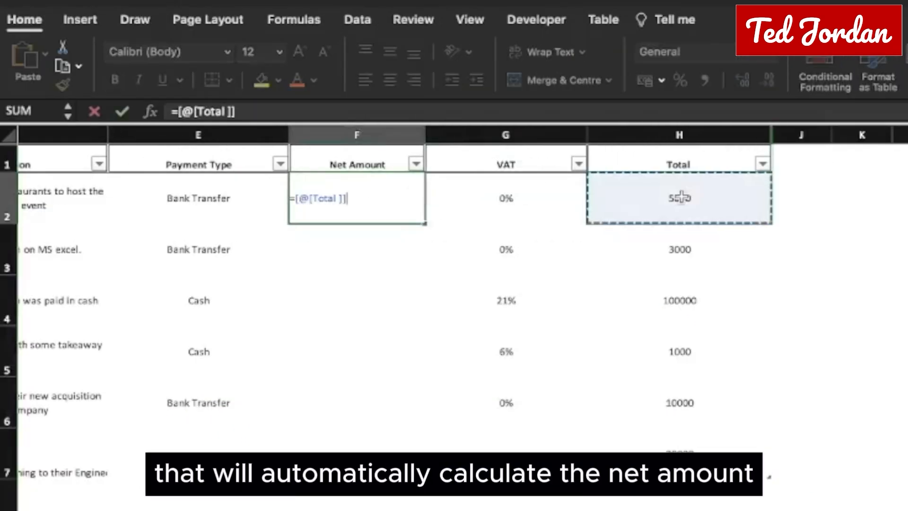
type("/(1+")
left_click(549, 192)
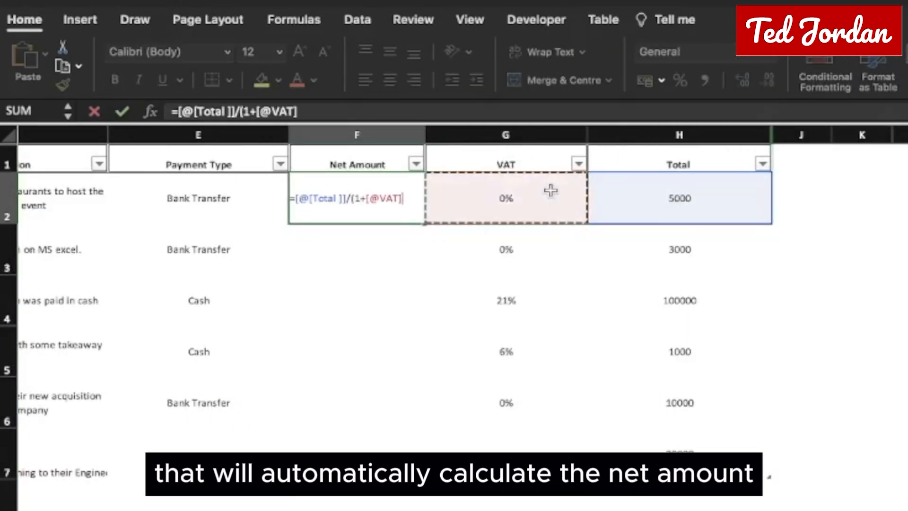
type(")")
key("Return")
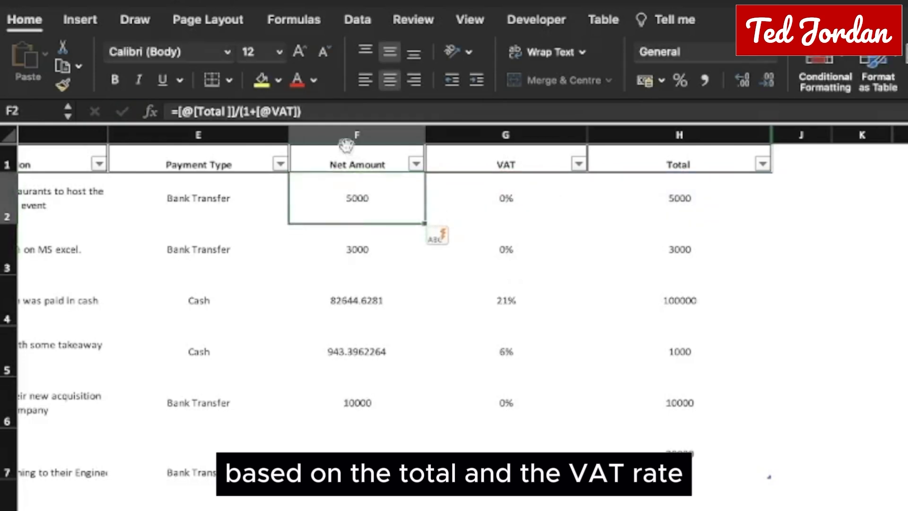
Step: Apply the $ English (United States) accounting format to the Net Amount values and open the accounting format choices for the Total values
left_click(346, 144)
left_click(661, 80)
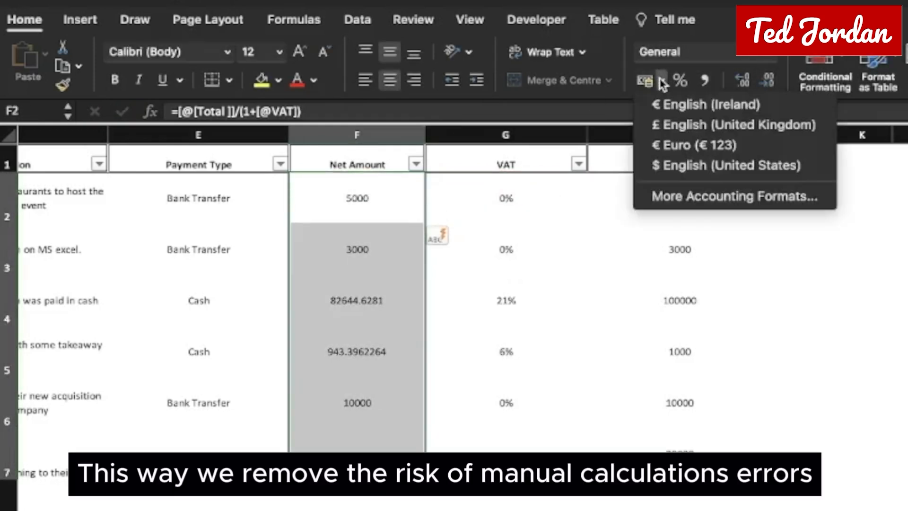
left_click(675, 165)
left_click(661, 146)
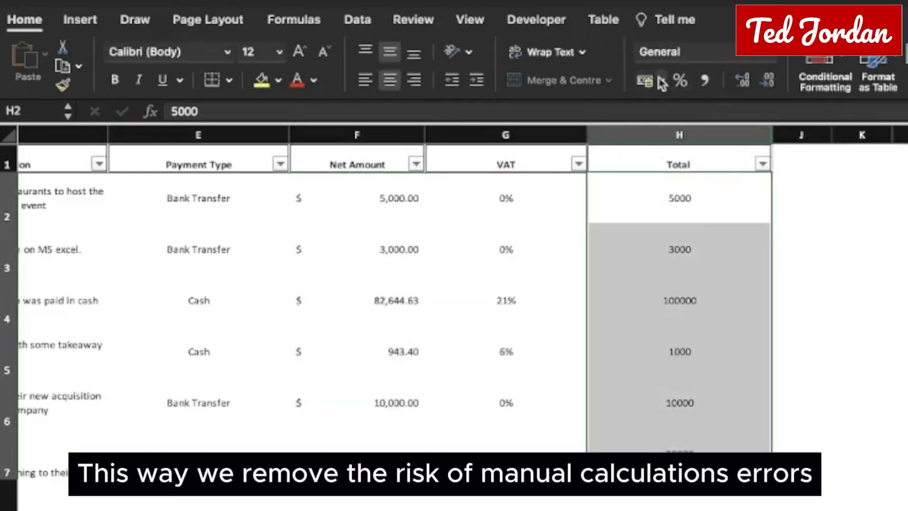
left_click(662, 85)
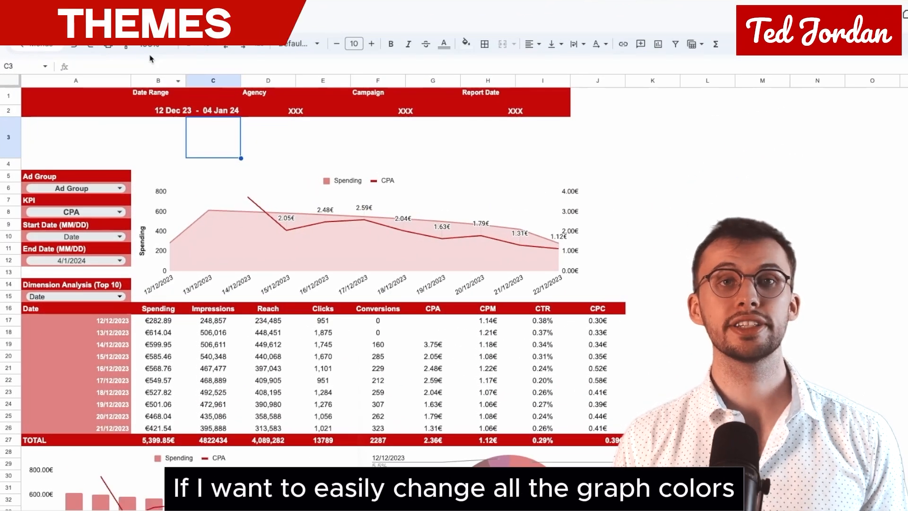
Step: In the Google Sheets campaign dashboard, customise the theme by changing Accent 1 to light green and Accents 2 to 4 to progressively darker greens
left_click(138, 24)
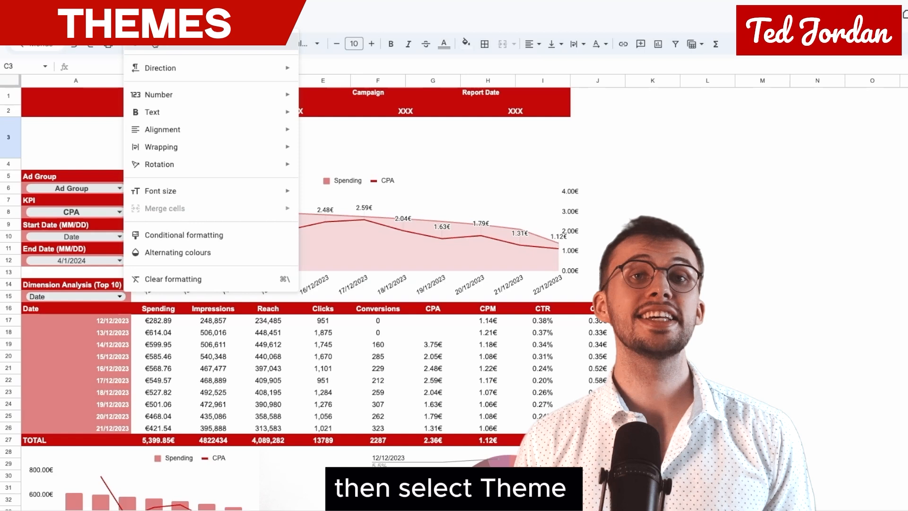
left_click(156, 43)
left_click(865, 85)
left_click(861, 334)
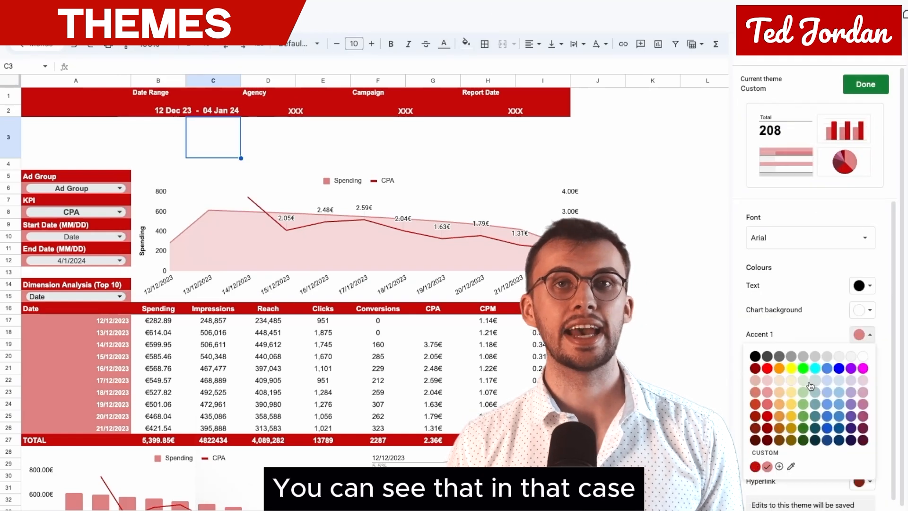
left_click(809, 384)
left_click(861, 359)
left_click(861, 384)
left_click(862, 408)
Step: Set the theme's Accent 5 and Accent 6 to dark greens and the Hyperlink colour to bright green
left_click(861, 432)
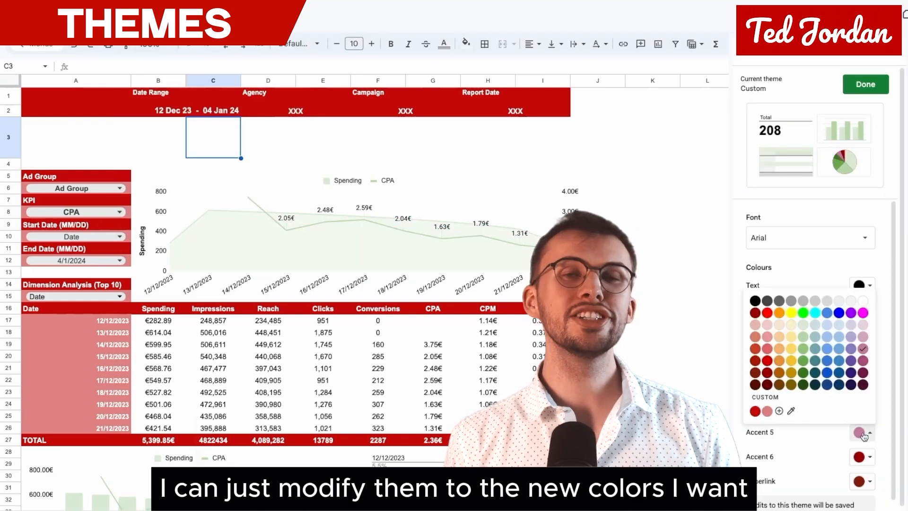
left_click(802, 372)
left_click(862, 457)
left_click(802, 409)
left_click(862, 481)
left_click(803, 362)
scroll(807, 367, "down", 1)
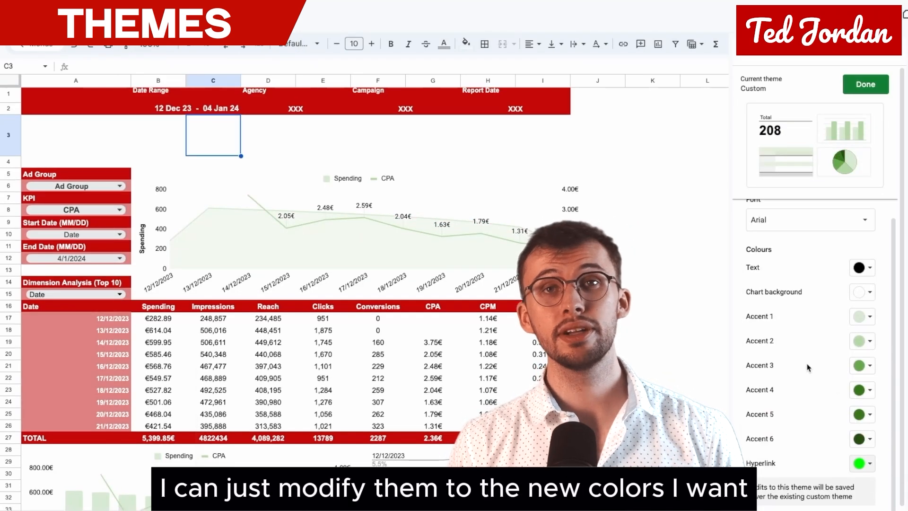
Step: Change the theme font to Courier New
scroll(808, 367, "up", 1)
left_click(804, 237)
left_click(789, 272)
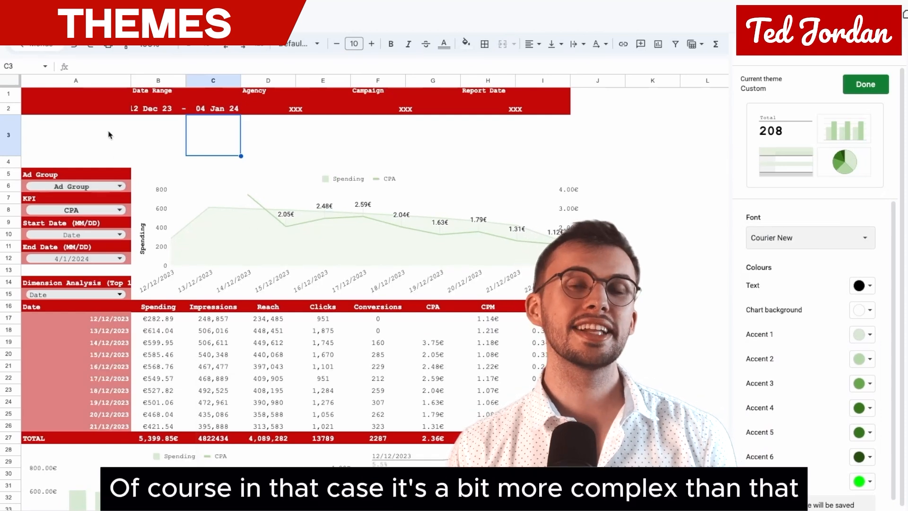
Step: Fill the dashboard's header band A1:I2 with dark green
left_click(77, 110)
left_click_drag(367, 112, 524, 110)
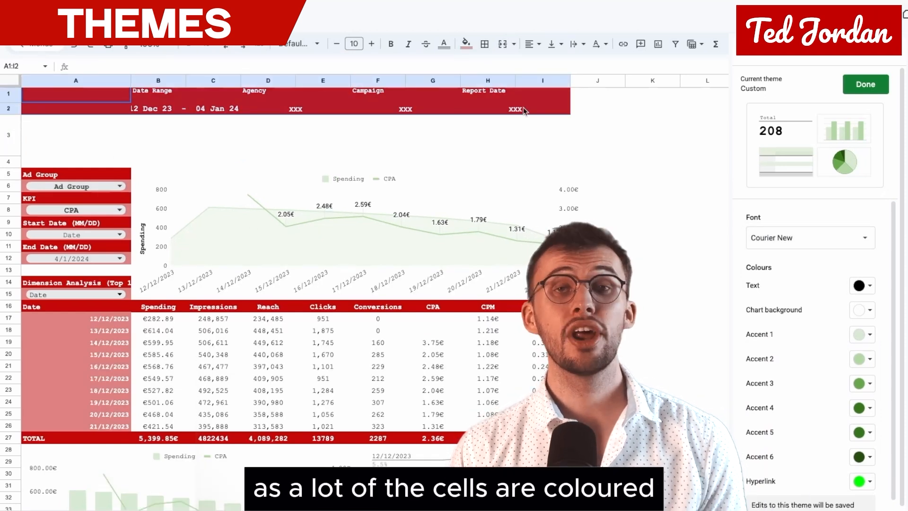
left_click(466, 44)
left_click(510, 230)
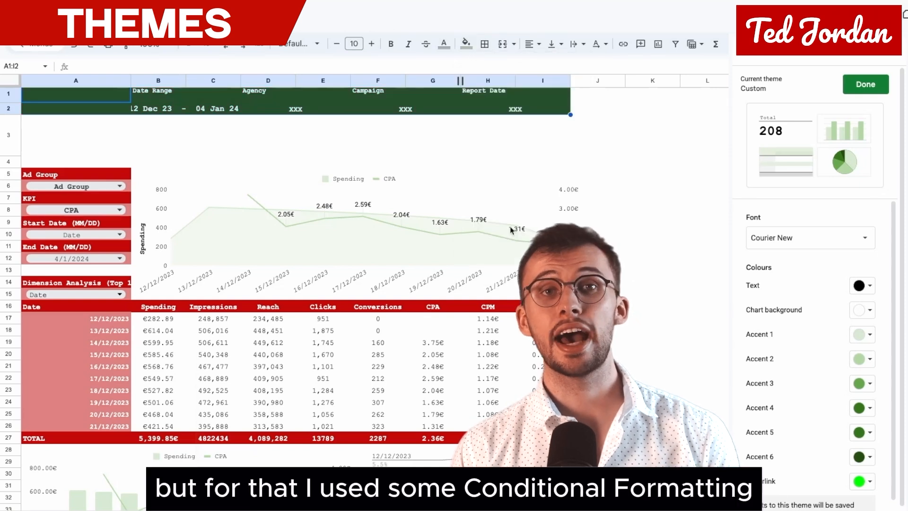
Step: Change the fill colour of the conditional formatting rule for cells equal to TOTAL to dark green
left_click(110, 309)
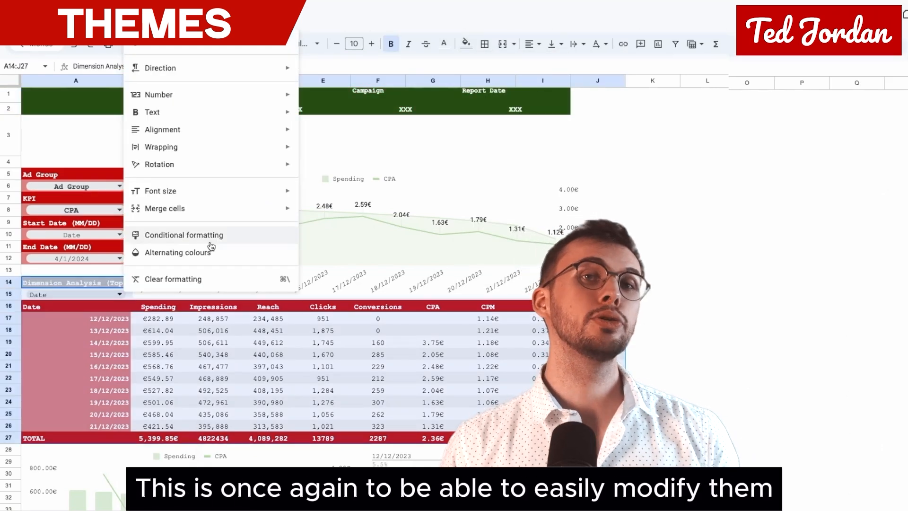
left_click(208, 235)
left_click(799, 83)
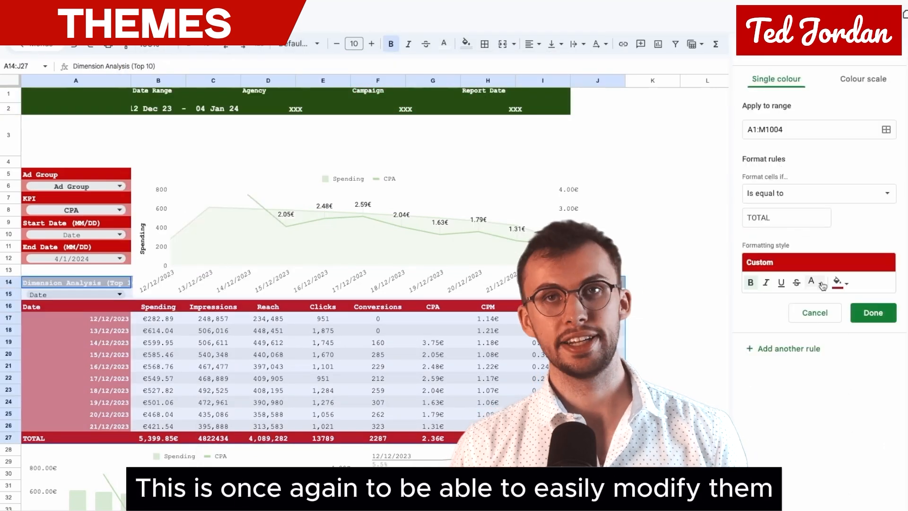
left_click(837, 282)
left_click(814, 429)
left_click(873, 312)
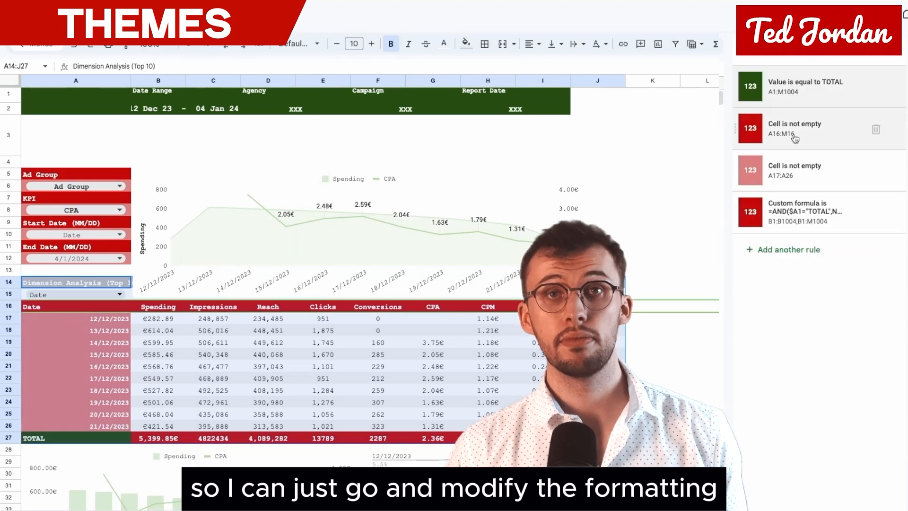
Step: Recolour the two not-empty conditional formatting rules, using a dark green fill for A16:M16 and a medium green fill for A17:A26
left_click(794, 137)
left_click(838, 255)
left_click(813, 400)
left_click(872, 284)
left_click(799, 168)
left_click(838, 254)
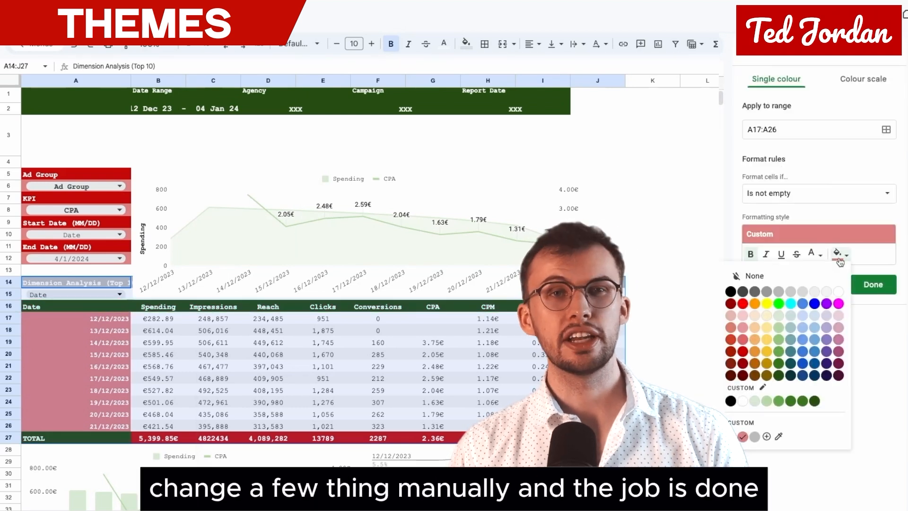
left_click(777, 342)
left_click(872, 285)
Step: Set the fill of the custom-formula conditional formatting rule for the TOTAL row's values to dark green
left_click(801, 207)
left_click(838, 282)
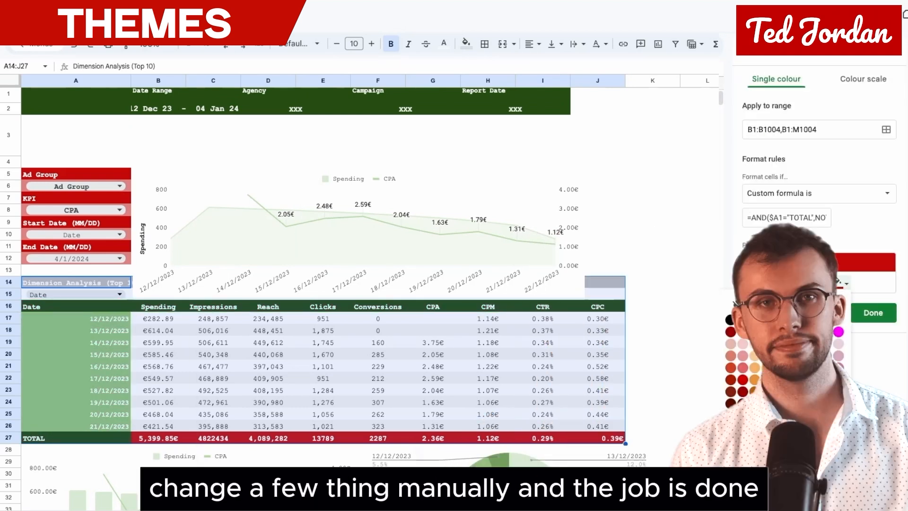
left_click(814, 429)
left_click(879, 319)
left_click(79, 176)
type("x")
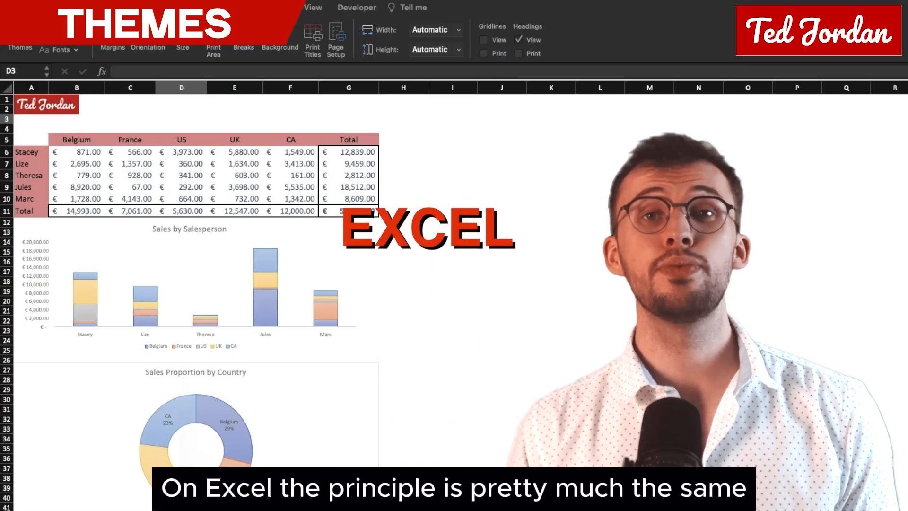
Step: Apply the Berlin theme to the sales report workbook
left_click(275, 198)
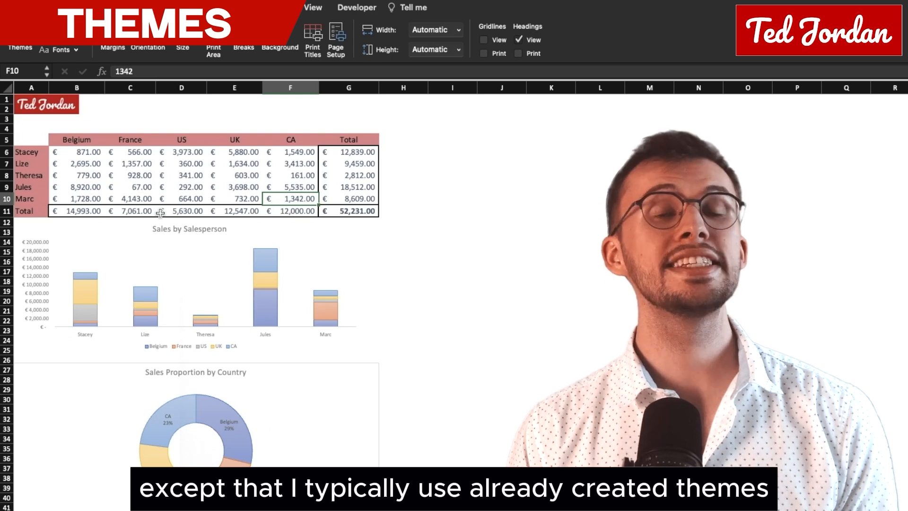
left_click(103, 177)
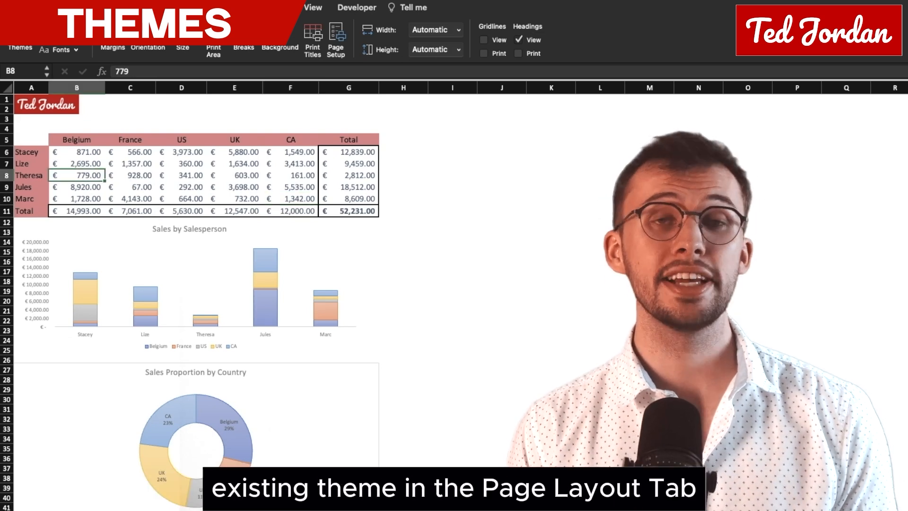
left_click(20, 36)
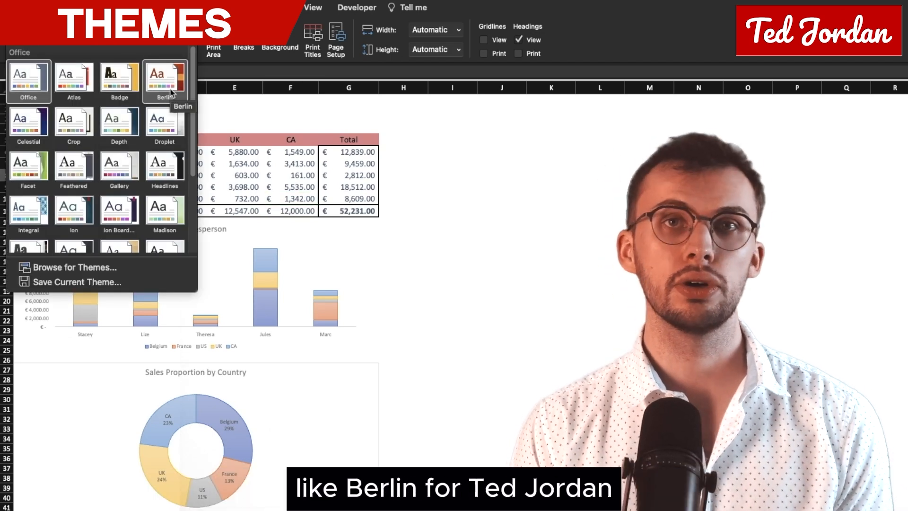
left_click(172, 92)
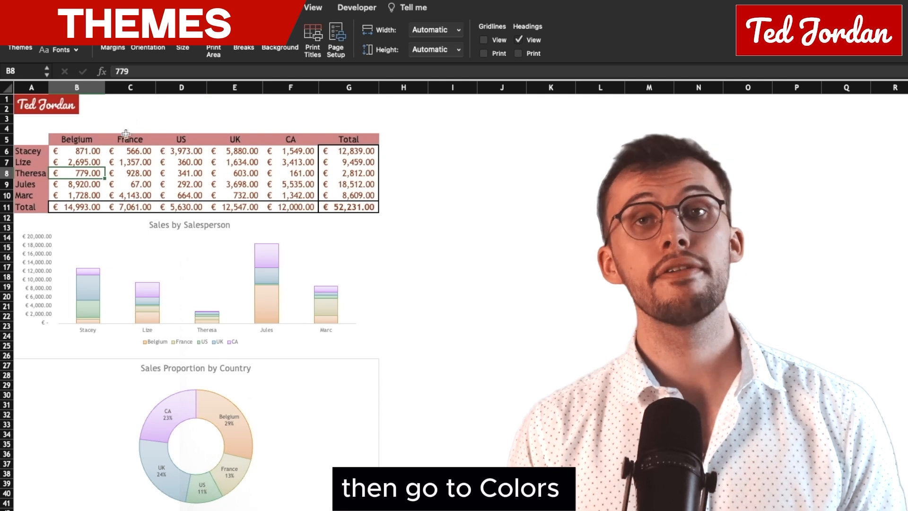
Step: Switch the sales report's theme colours to a red-orange palette and choose a different theme font set
left_click(61, 30)
left_click(134, 278)
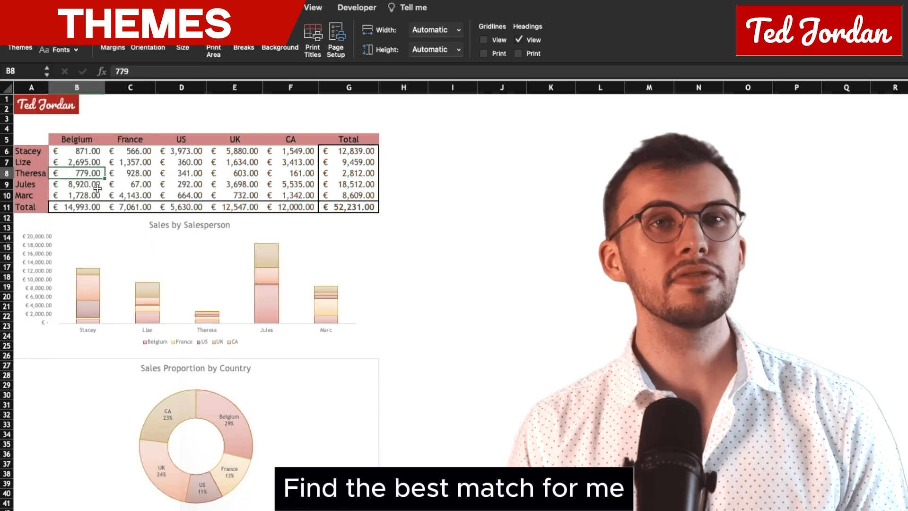
left_click(60, 49)
scroll(118, 225, "down", 10)
left_click(117, 225)
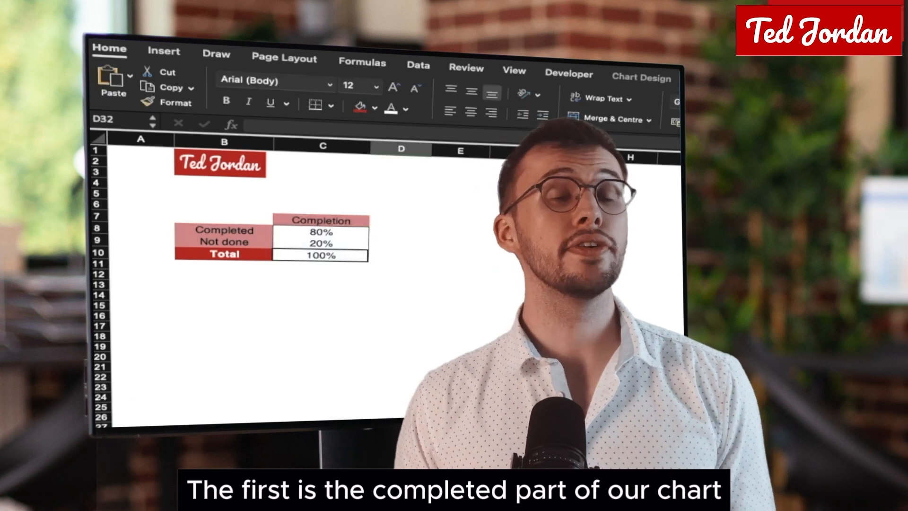
left_click_drag(227, 231, 304, 234)
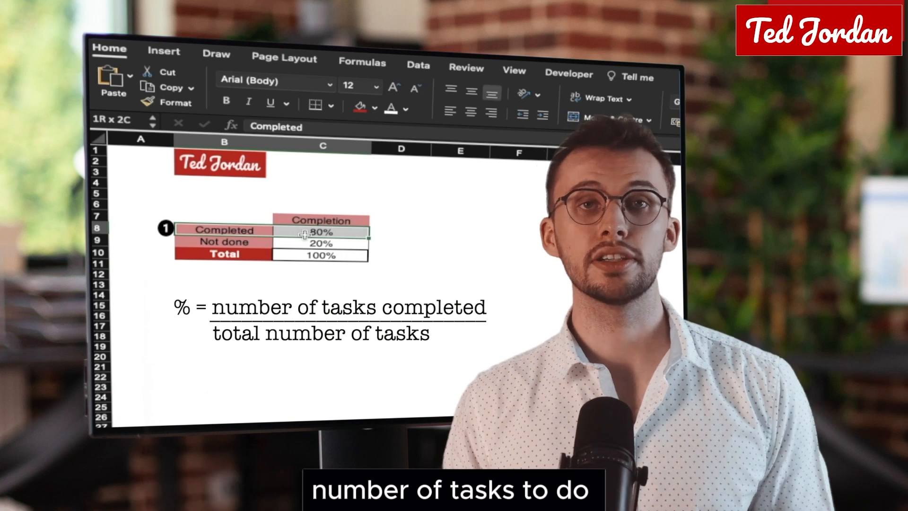
left_click_drag(305, 234, 305, 242)
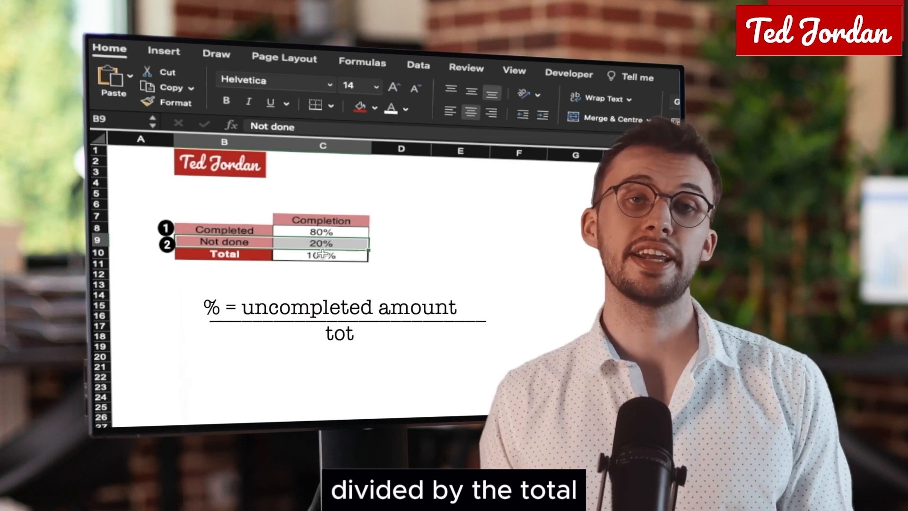
left_click(323, 255)
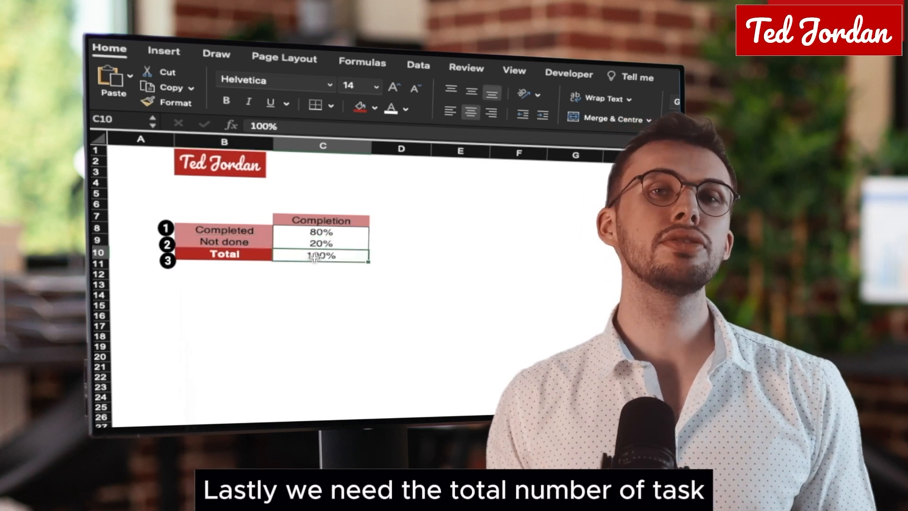
left_click_drag(320, 233, 319, 242)
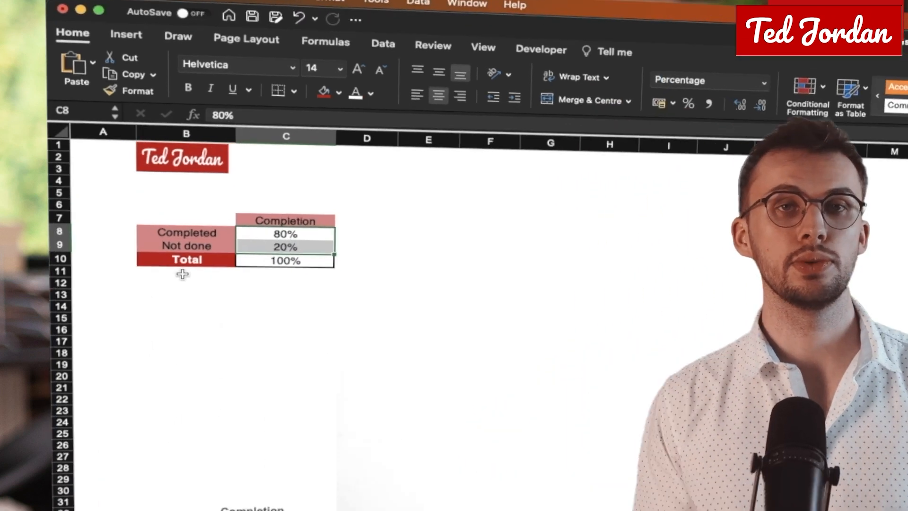
Step: Insert a doughnut chart from the Completed, Not done and Total rows in B8:C10
left_click_drag(224, 230, 321, 256)
left_click(163, 50)
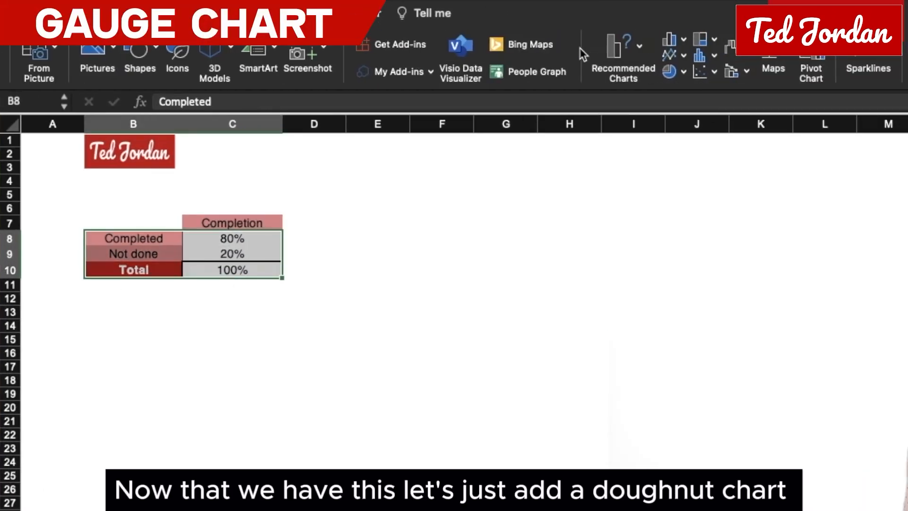
left_click(669, 71)
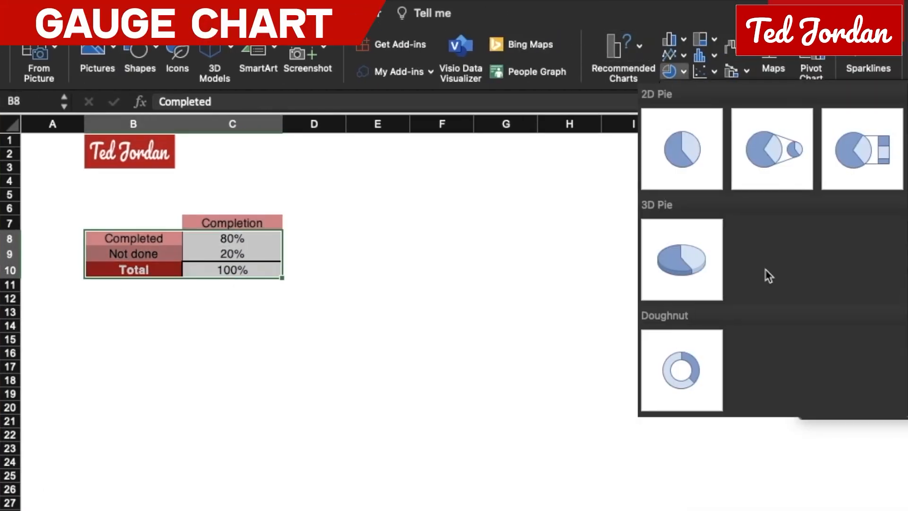
left_click(690, 387)
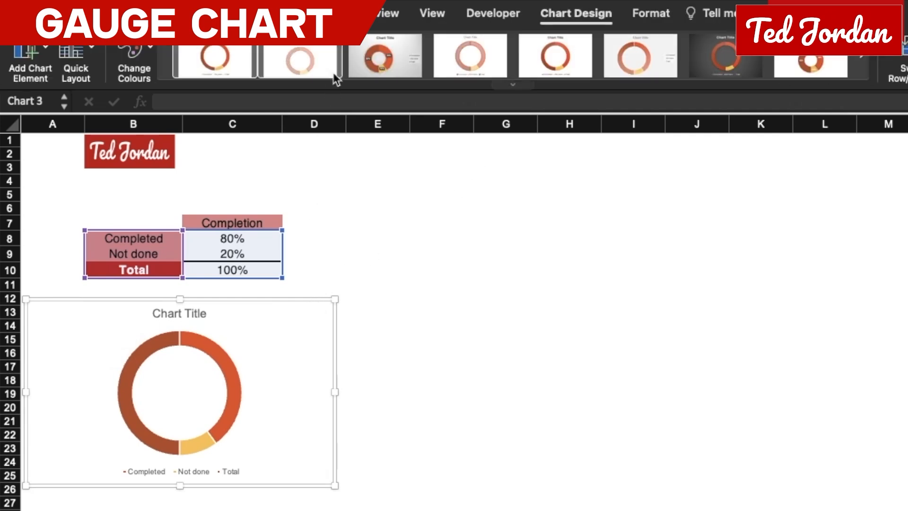
Step: Set the doughnut series' angle of first slice to 270° and its explosion to 1%
left_click(653, 14)
left_click(233, 401)
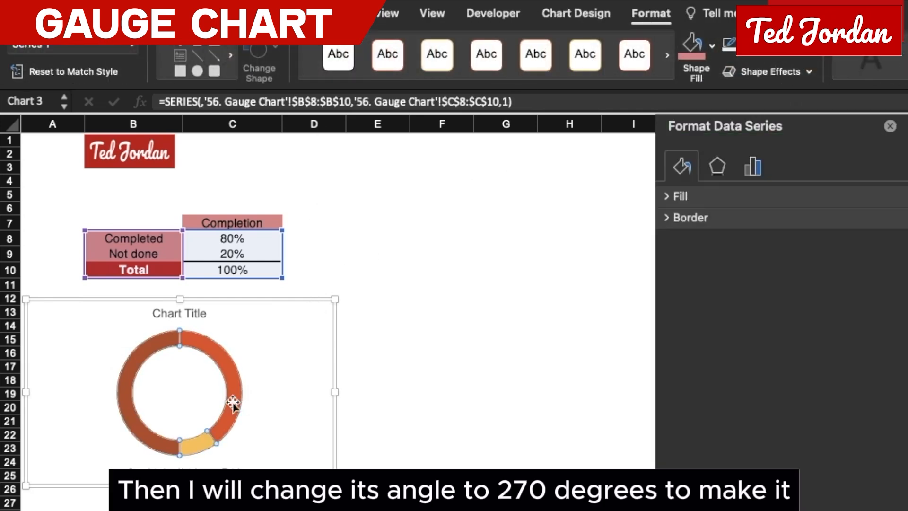
left_click(754, 171)
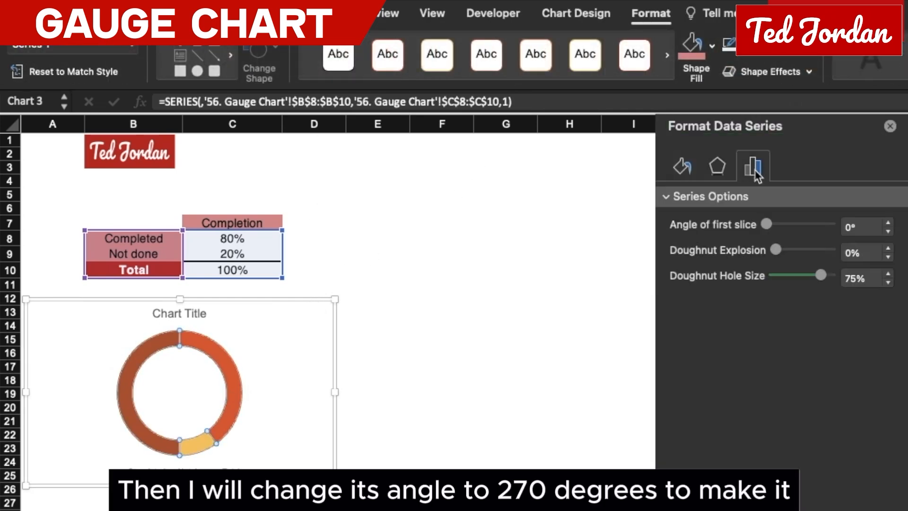
left_click(847, 227)
key("Return")
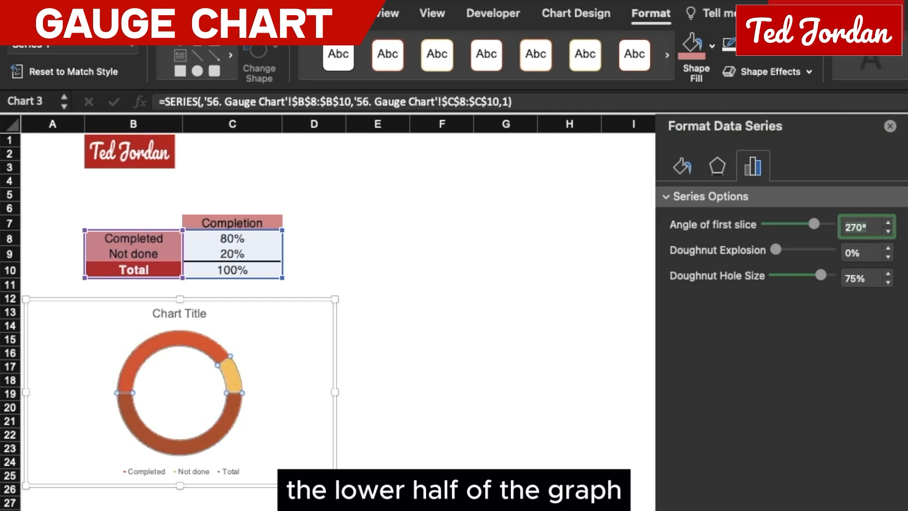
left_click(848, 253)
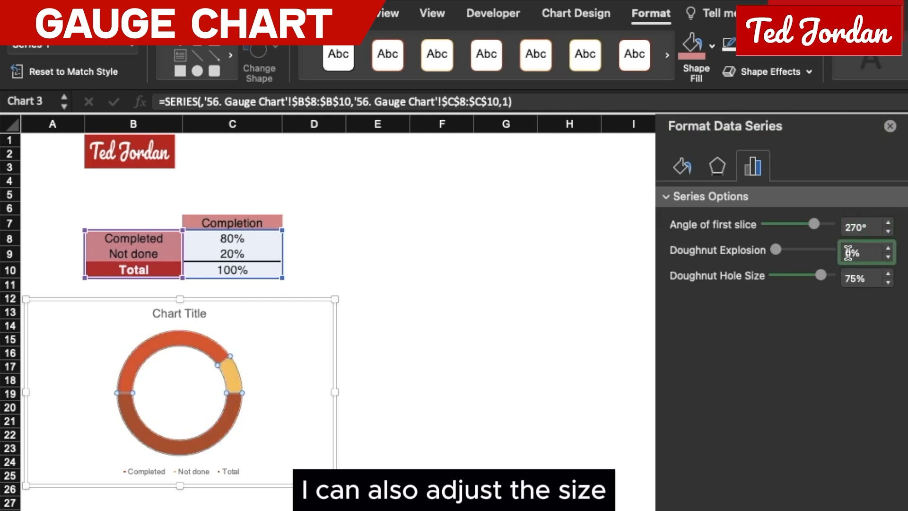
type("1")
key("Return")
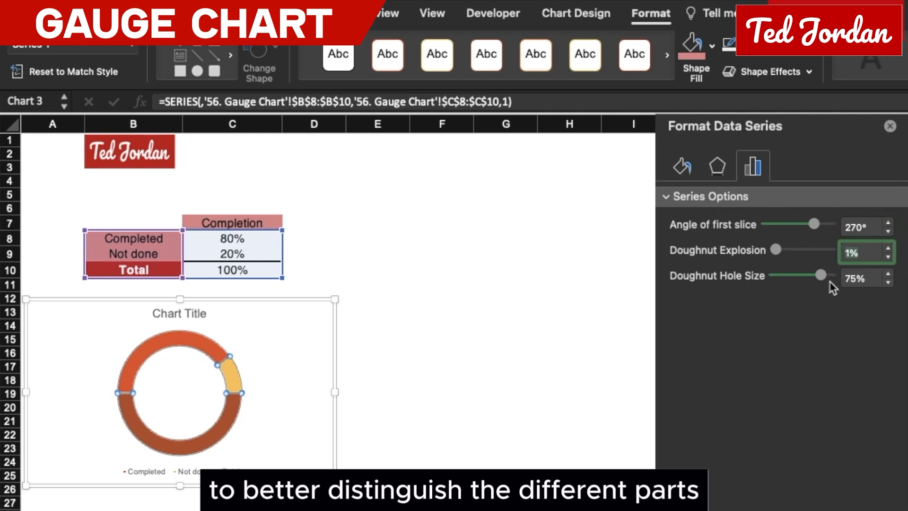
Step: Reduce the doughnut's hole size and stretch the chart taller, down to about row 28
left_click_drag(830, 284, 817, 278)
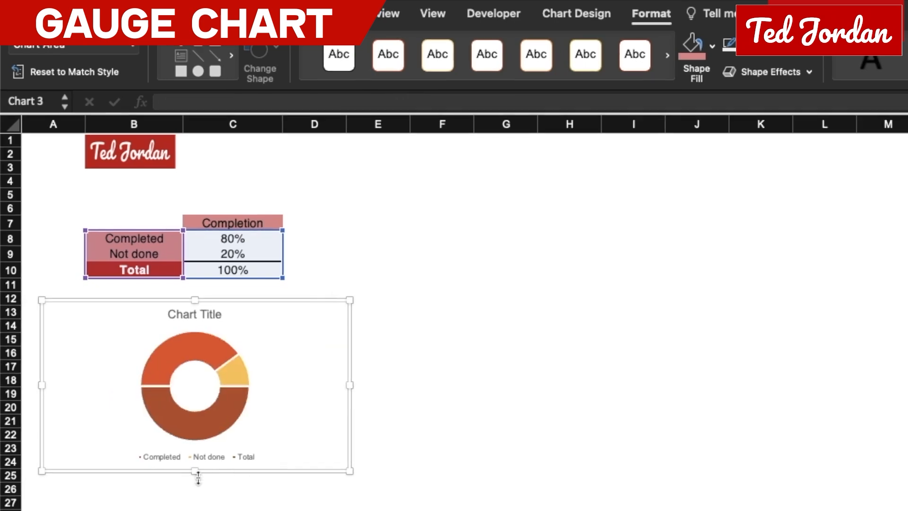
left_click_drag(197, 478, 194, 510)
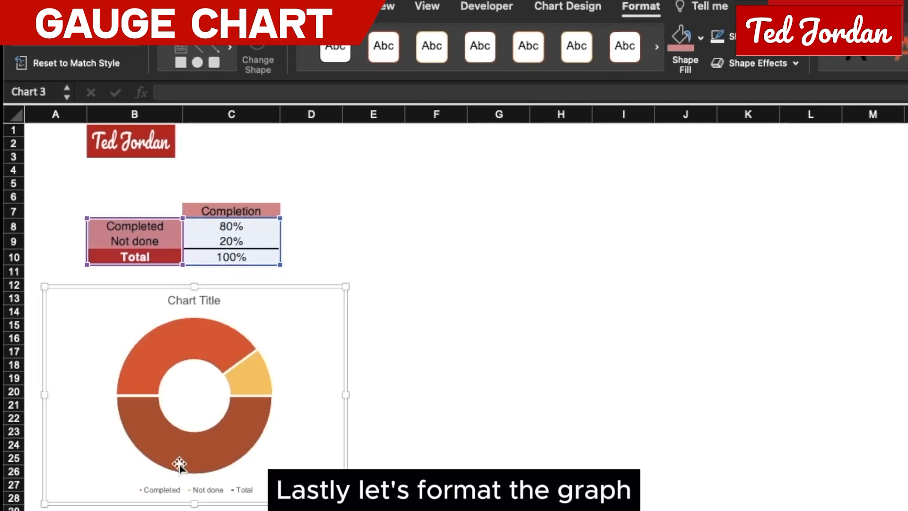
Step: Fill the Completed slice with dark red and the Not done slice with a lighter orange-red theme shade
left_click(198, 338)
left_click(172, 334)
left_click(699, 38)
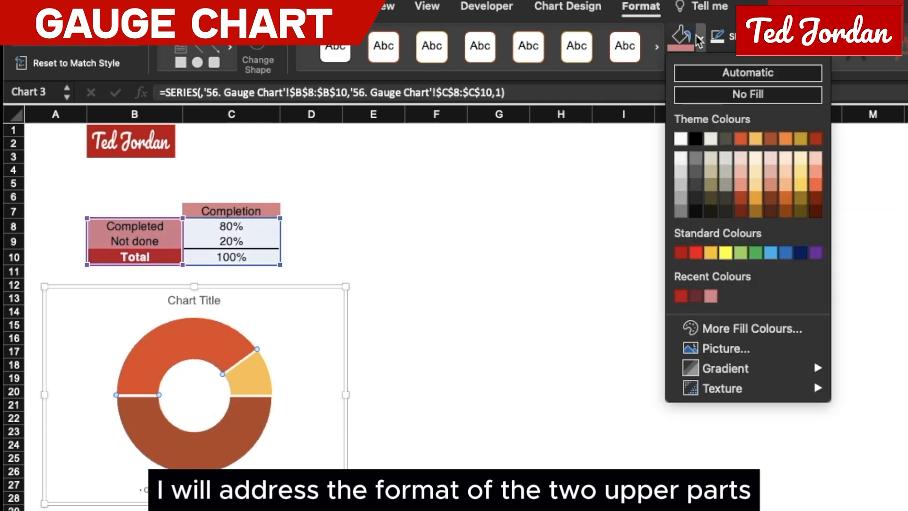
left_click(815, 138)
left_click(250, 376)
left_click(699, 38)
left_click(816, 189)
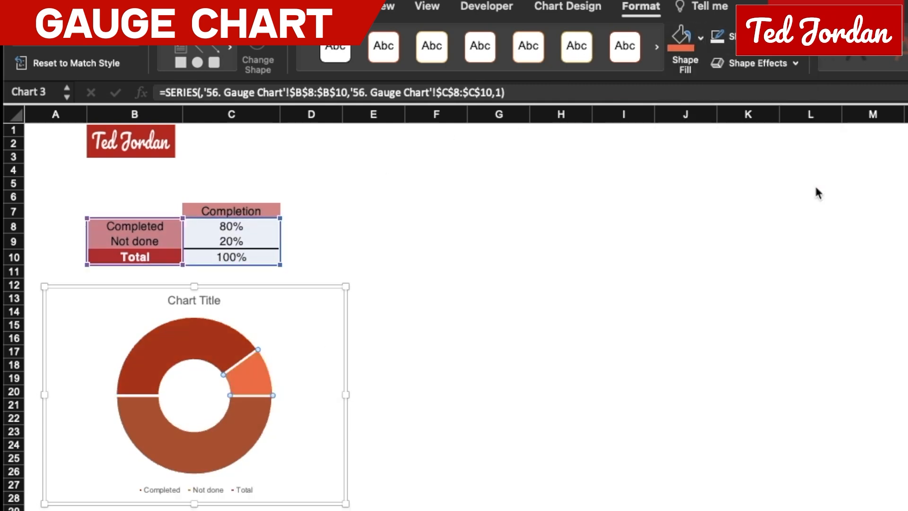
Step: Remove the fill from the Total slice forming the doughnut's lower half
left_click(252, 442)
left_click(699, 38)
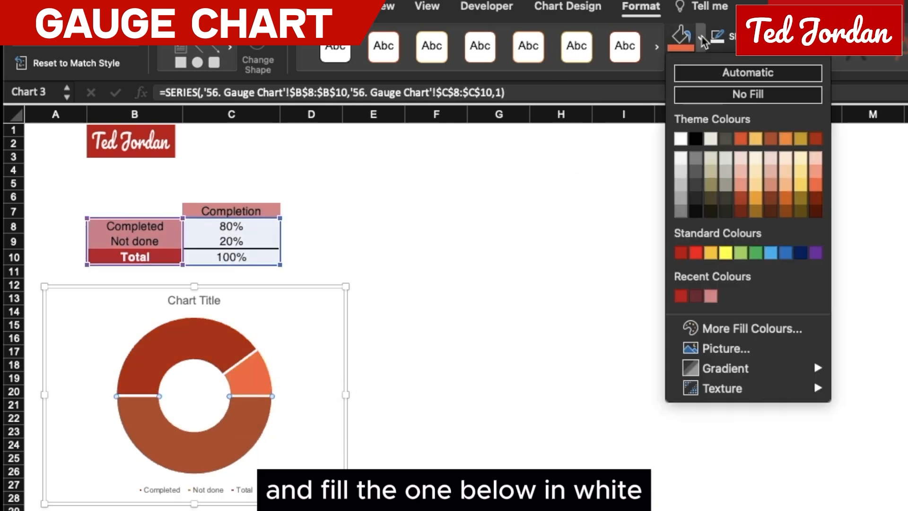
left_click(710, 97)
Step: Add a text box in the gauge's hollow centre linked to the Completed percentage in C8, with centred bold text
left_click_drag(162, 383, 225, 406)
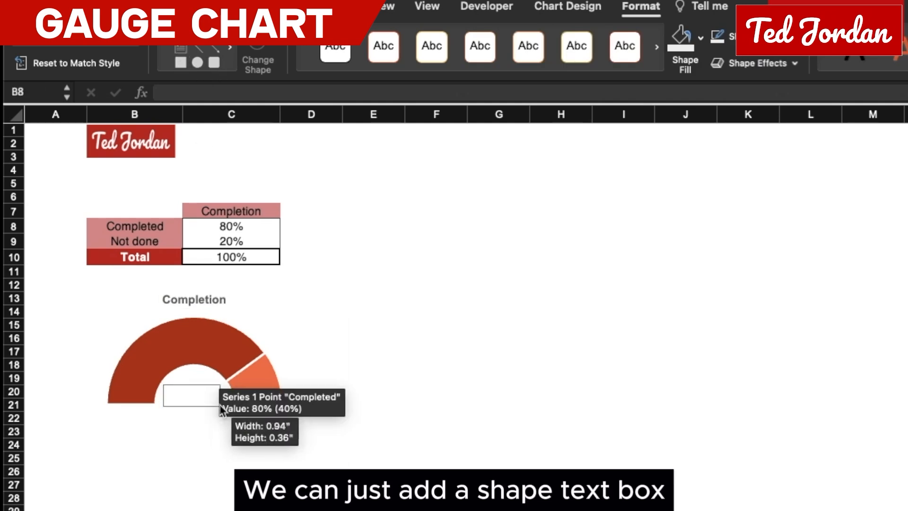
left_click(198, 92)
type("=")
left_click(231, 226)
key("Return")
left_click(383, 63)
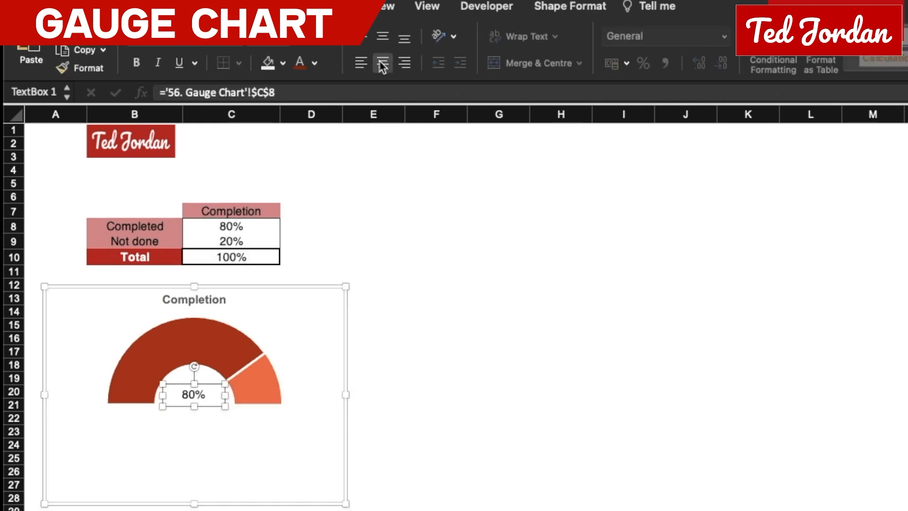
key("super+b")
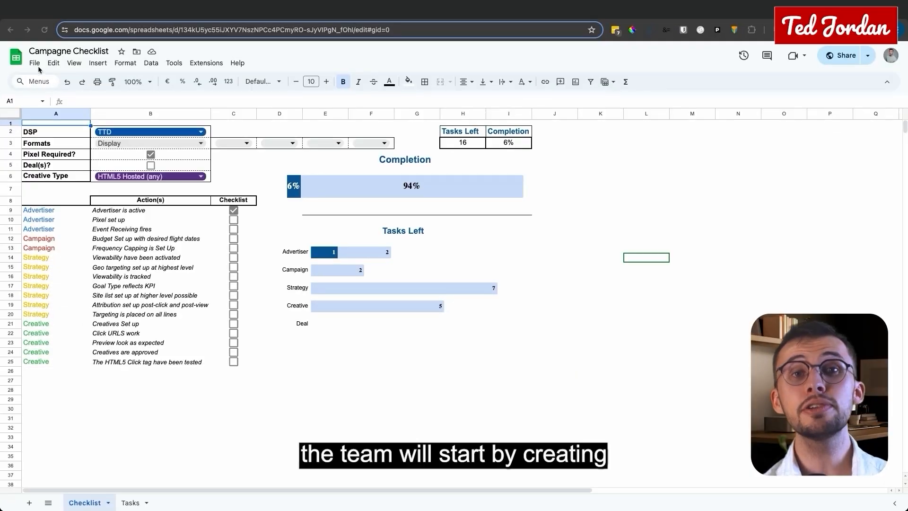
left_click(40, 66)
left_click(64, 125)
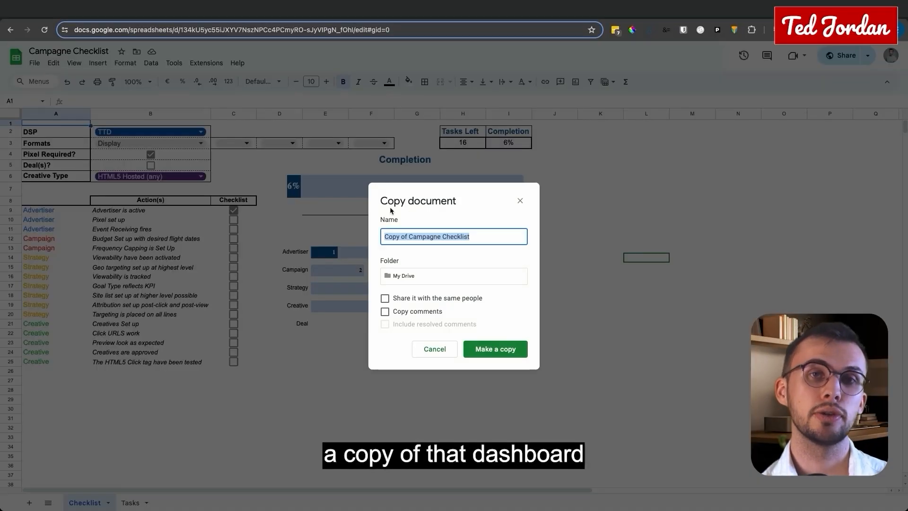
left_click(519, 202)
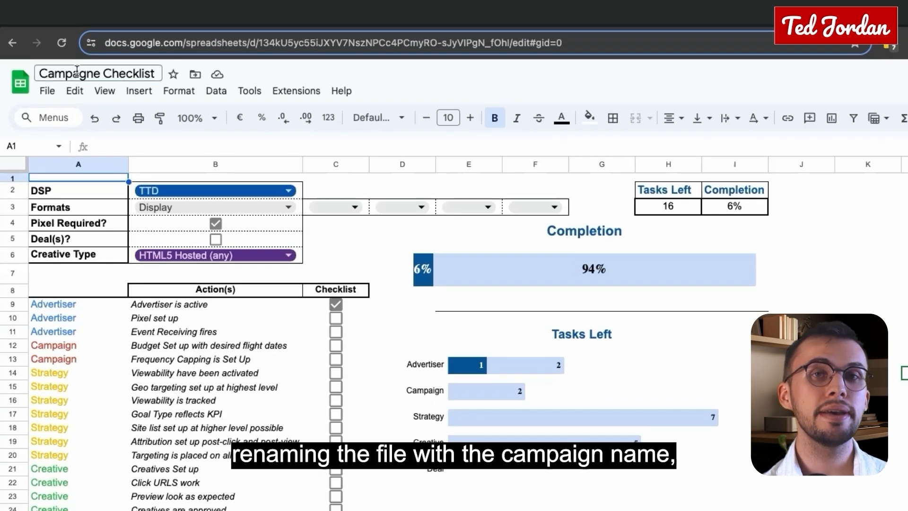
Step: Try to rename the Campagne Checklist spreadsheet as Test Campaign
left_click(54, 50)
triple_click(54, 50)
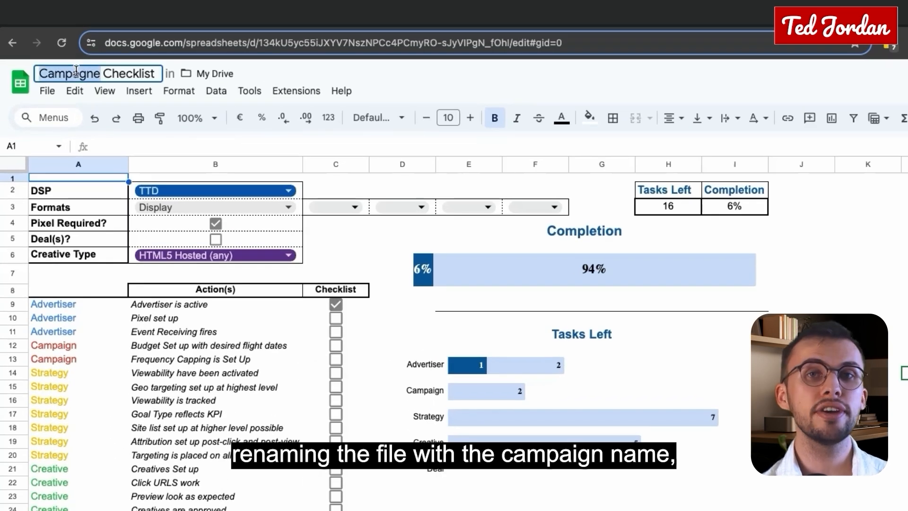
type("Test Campa")
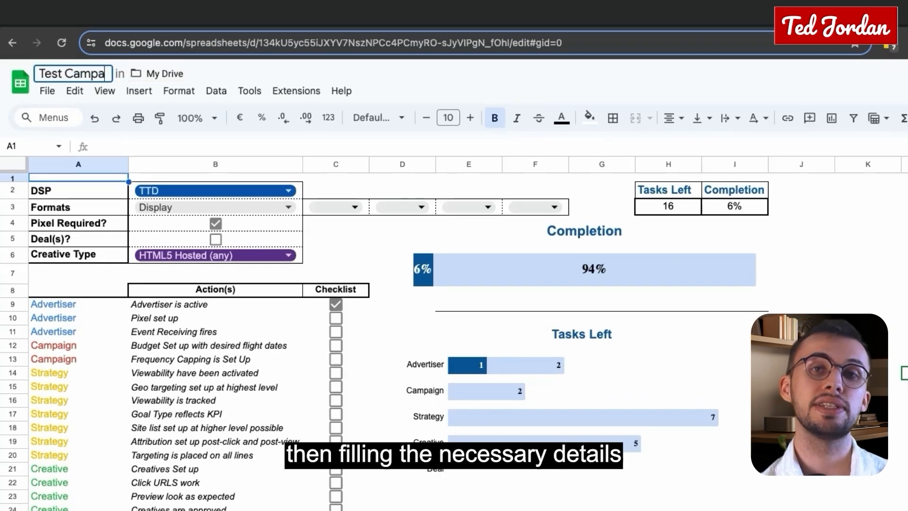
type("ign")
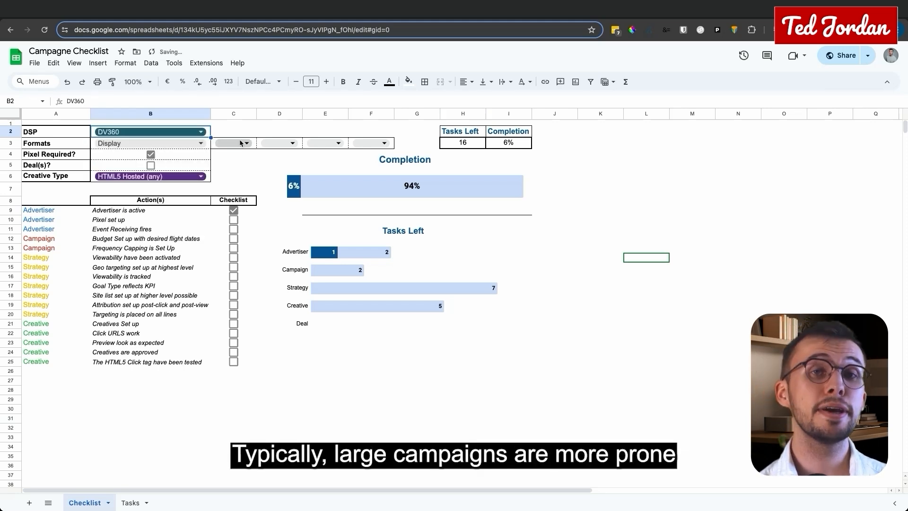
Step: Set the DSP to DV360 and add Native and Video as further formats in C3 and D3
double_click(241, 141)
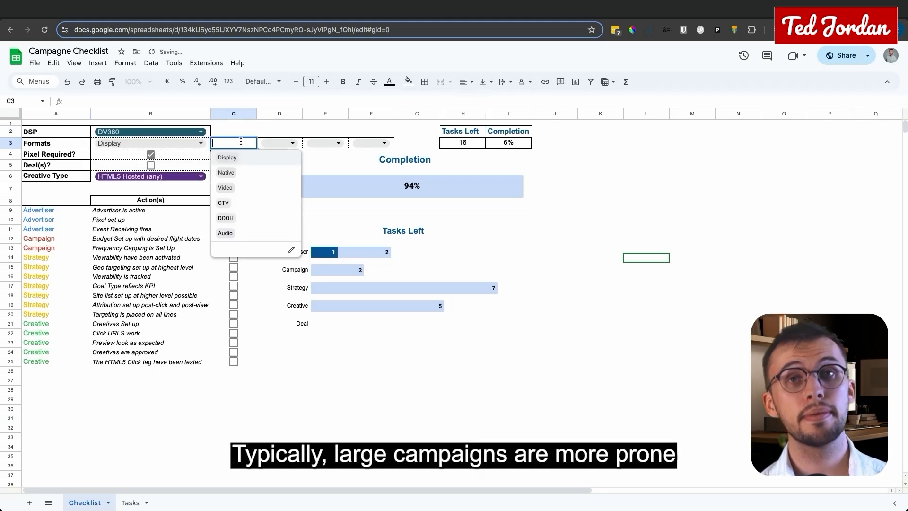
left_click(245, 174)
left_click(281, 142)
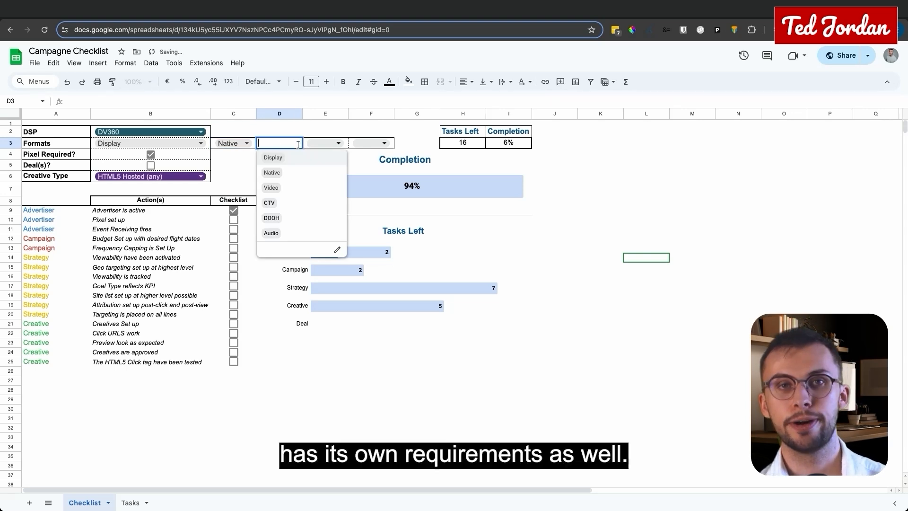
left_click(271, 187)
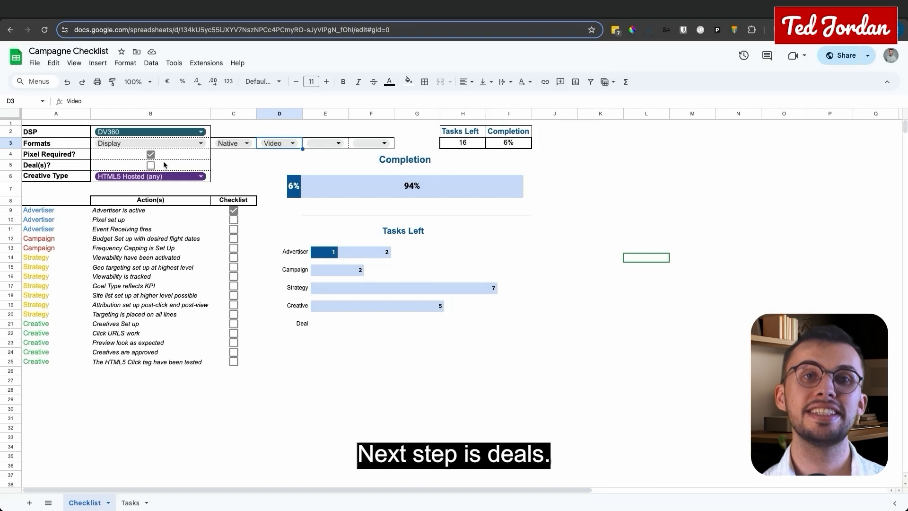
Step: Tick and clear the Deal(s)? checkbox in B5 to demonstrate its highlighting
left_click(151, 165)
left_click(152, 166)
left_click(152, 165)
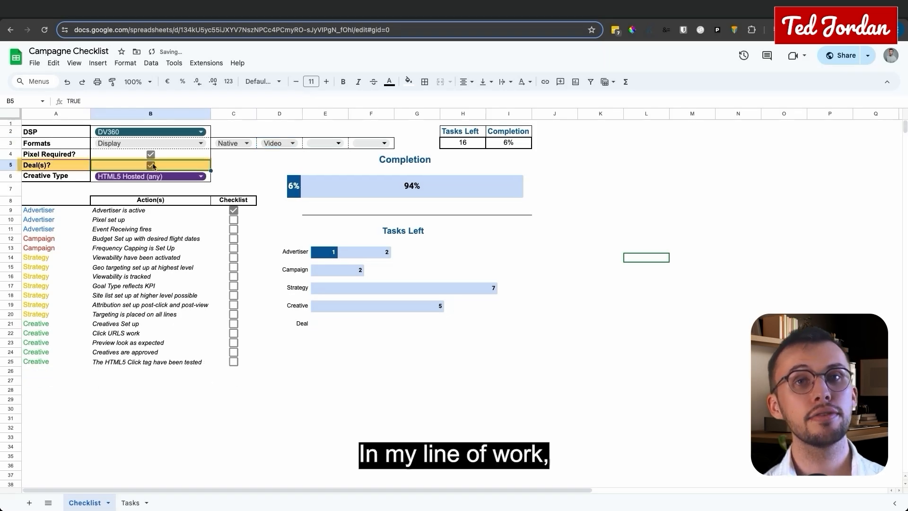
left_click(152, 166)
left_click(152, 166)
left_click(153, 165)
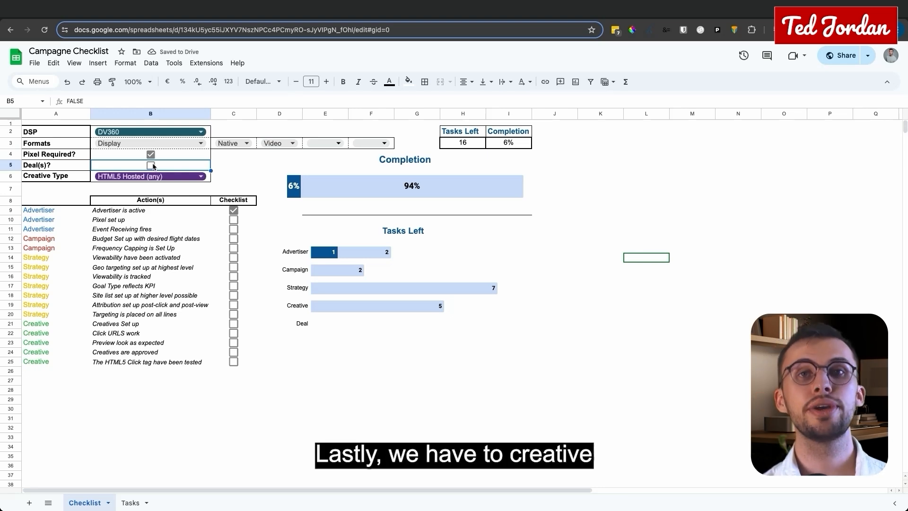
Step: Switch the Creative Type in B6 to Other Hosted, to Platform hosted, and back to HTML5 Hosted (any)
left_click(158, 179)
key("Down")
key("Down")
key("Down")
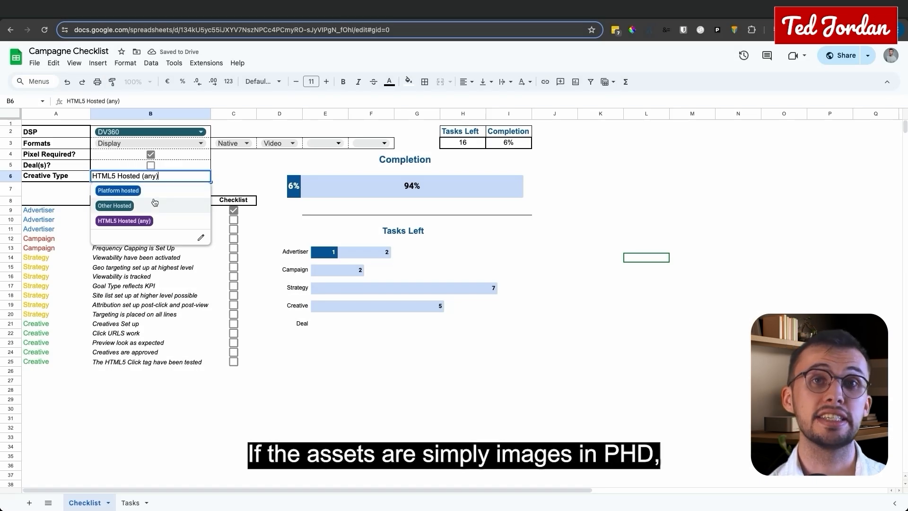
left_click(155, 204)
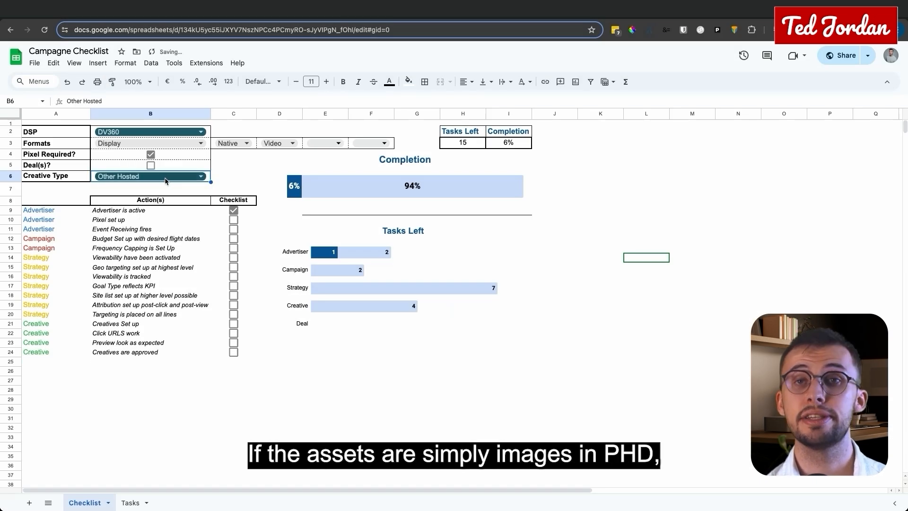
left_click(164, 180)
left_click(172, 188)
left_click(176, 177)
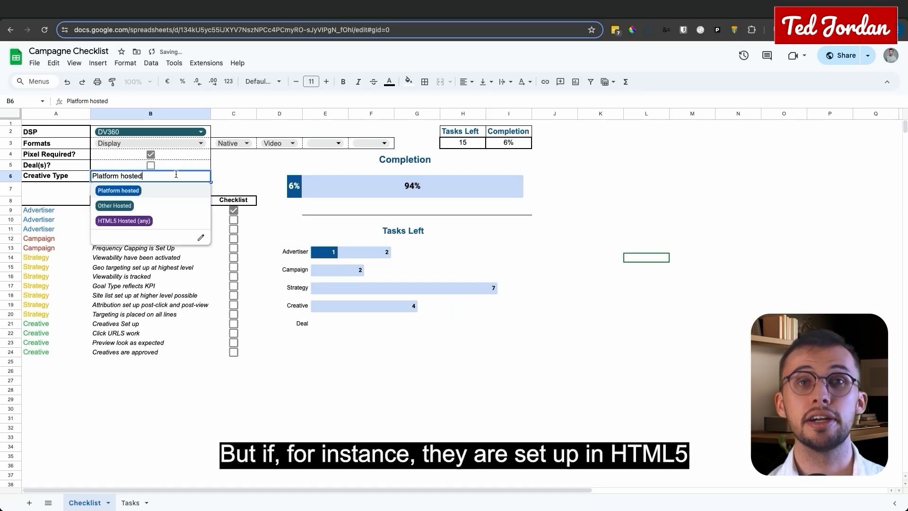
left_click(153, 218)
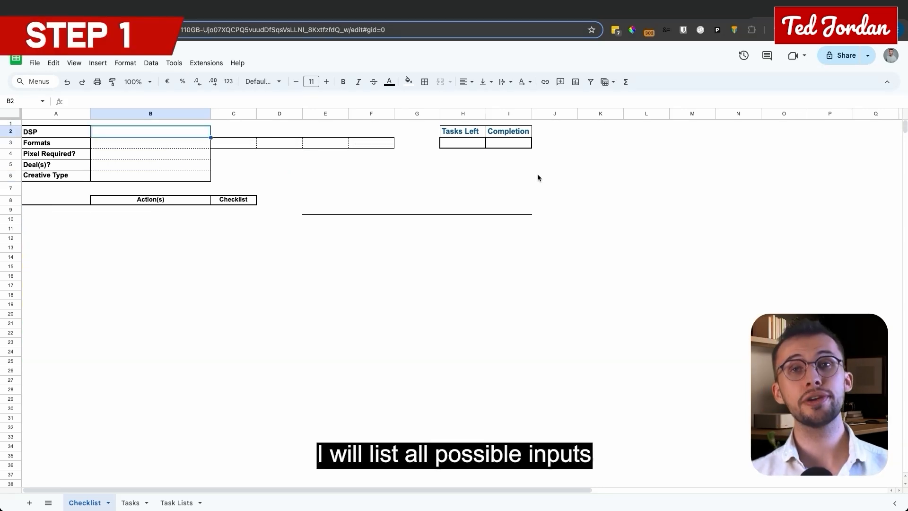
Step: List the platforms TTD, DV360, Xandr, Zemanta, Yahoo DSP and Hawk under a DSPs heading in K4
left_click(608, 156)
type("DS")
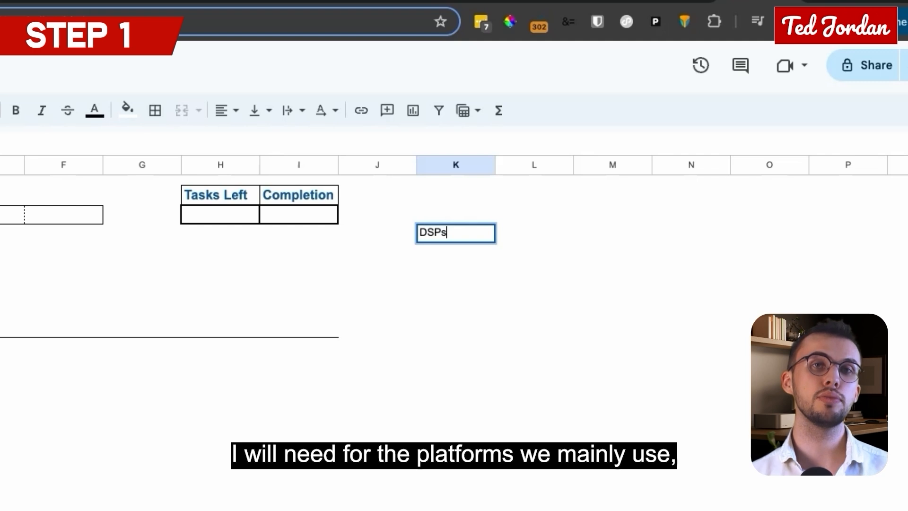
type("Ps")
key("Return")
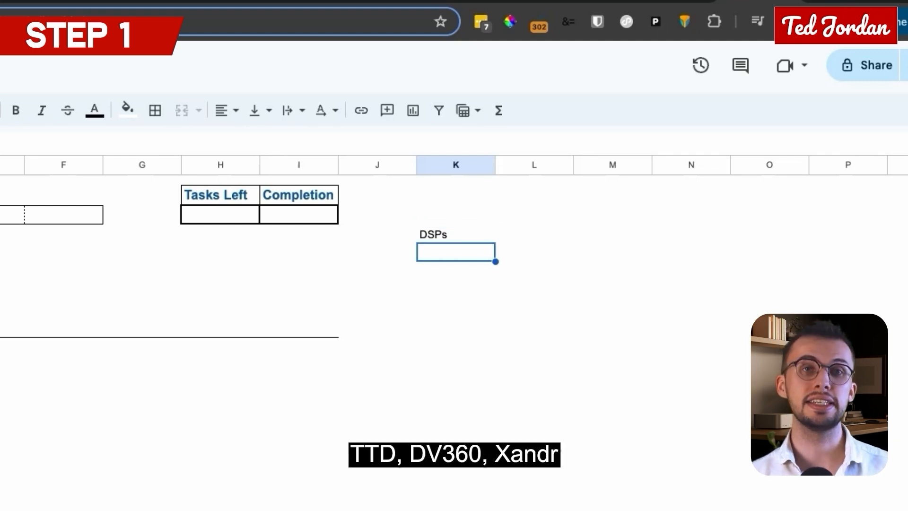
type("TTD")
key("Return")
type("DV360")
key("Return")
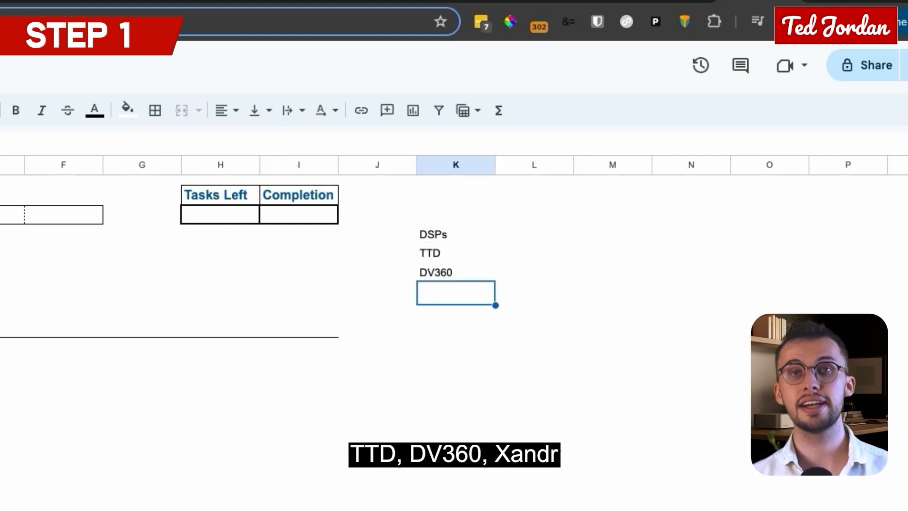
type("Xand")
type("h")
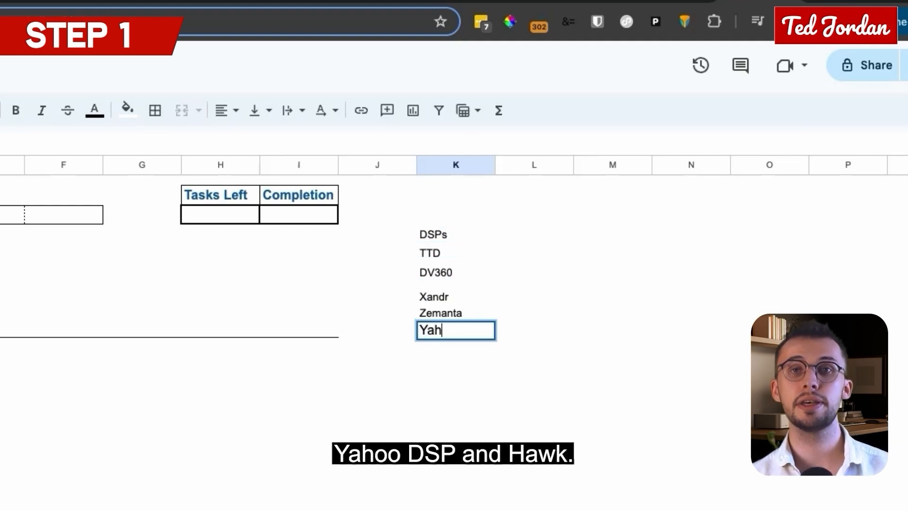
type("oo DSP")
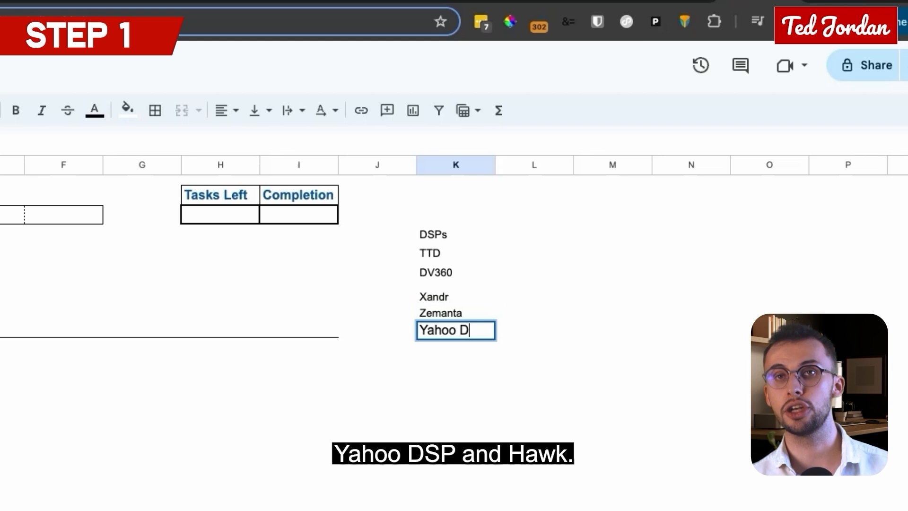
key("Return")
type("Hawk")
key("Return")
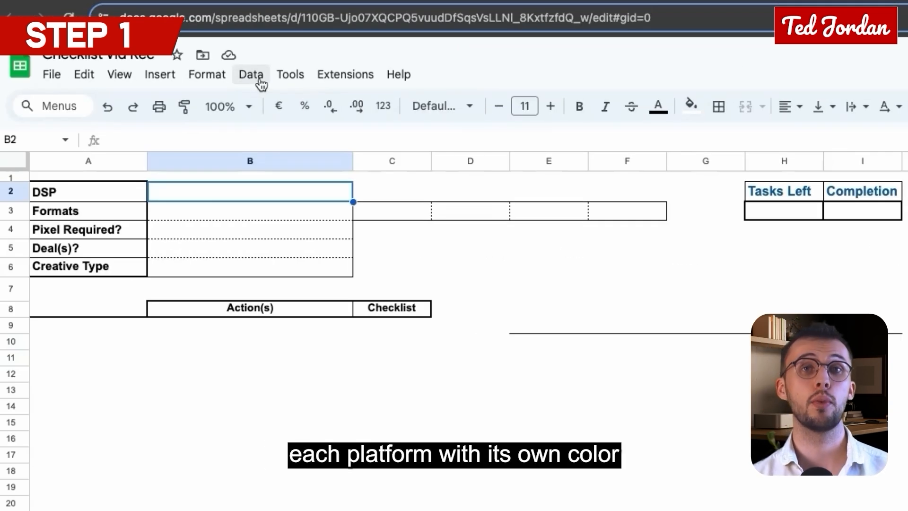
Step: Create a drop-down data validation rule for B2 with TTD and DV360 as its first two options
left_click(261, 84)
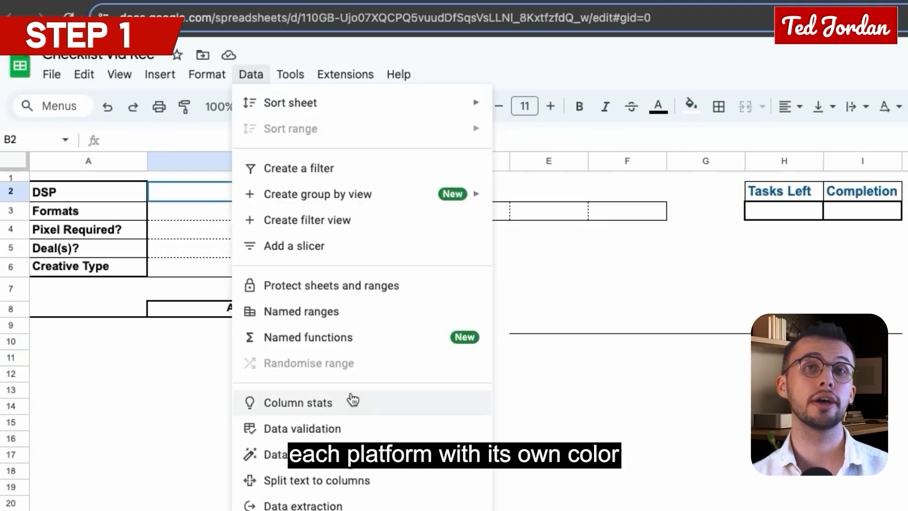
left_click(365, 427)
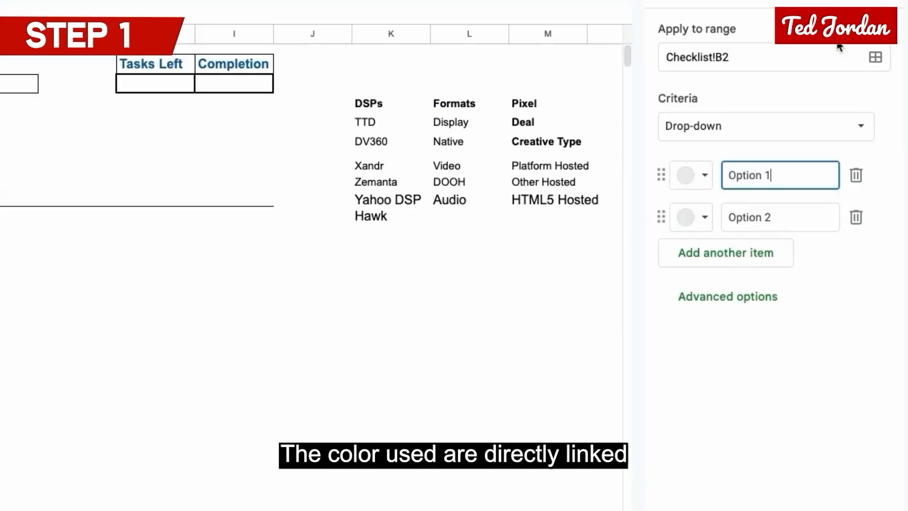
triple_click(745, 179)
type("TTD")
left_click(742, 217)
type("DV360")
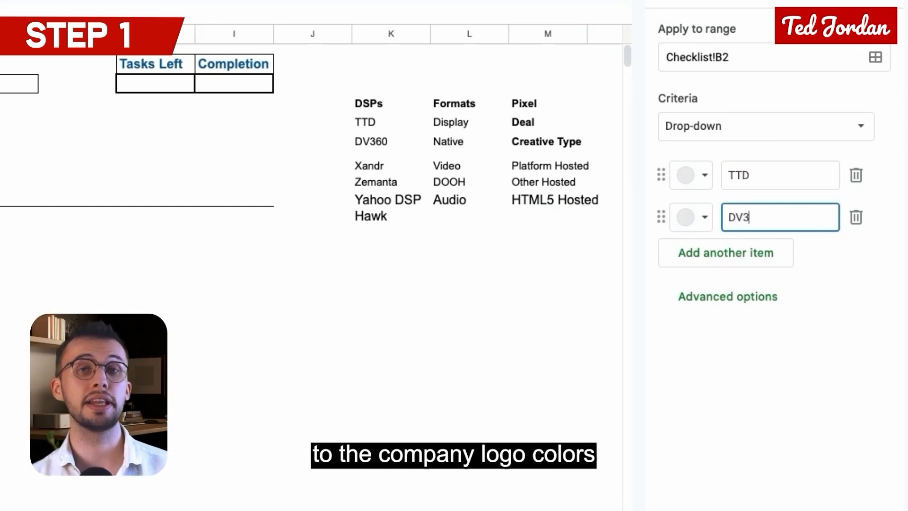
Step: Add Xandr, Zemanta, Yahoo DSP and Hawk as further options of the B2 drop-down
left_click(695, 256)
type("Xandr")
left_click(745, 299)
type("Zemanta")
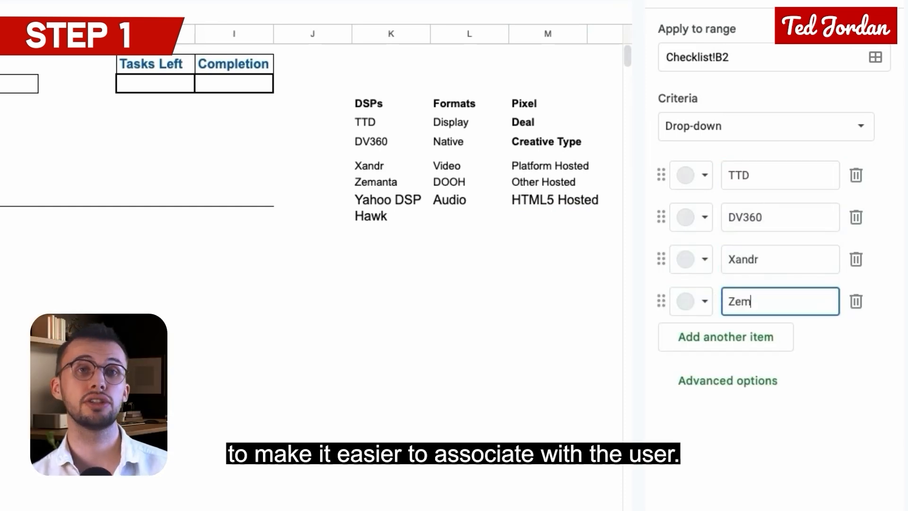
left_click(782, 341)
type("Yahoo DSP")
left_click(728, 381)
type("Hawk")
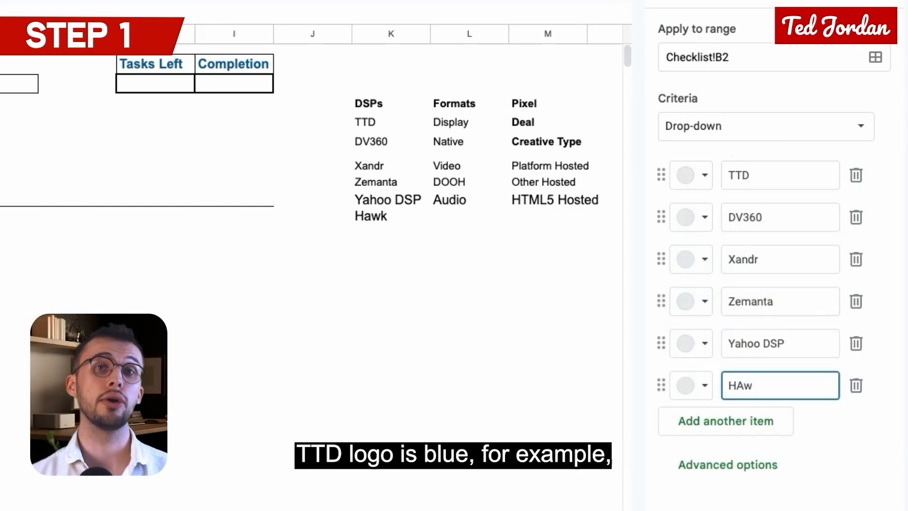
Step: Colour the options: TTD dark blue, DV360 dark green, Xandr dark red, Zemanta light orange, Yahoo DSP dark purple and Hawk light blue
left_click(704, 175)
left_click(829, 262)
left_click(704, 217)
left_click(857, 303)
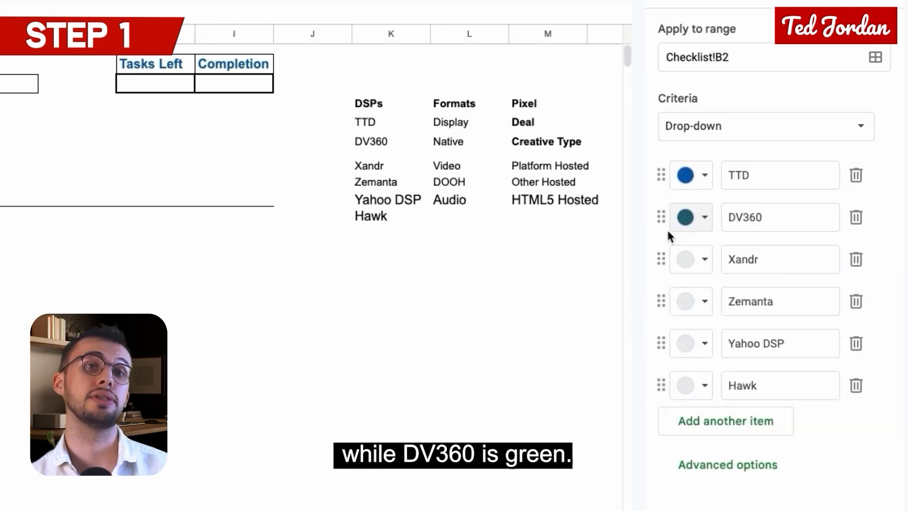
left_click(703, 259)
left_click(723, 346)
left_click(703, 301)
left_click(750, 360)
left_click(703, 344)
left_click(883, 430)
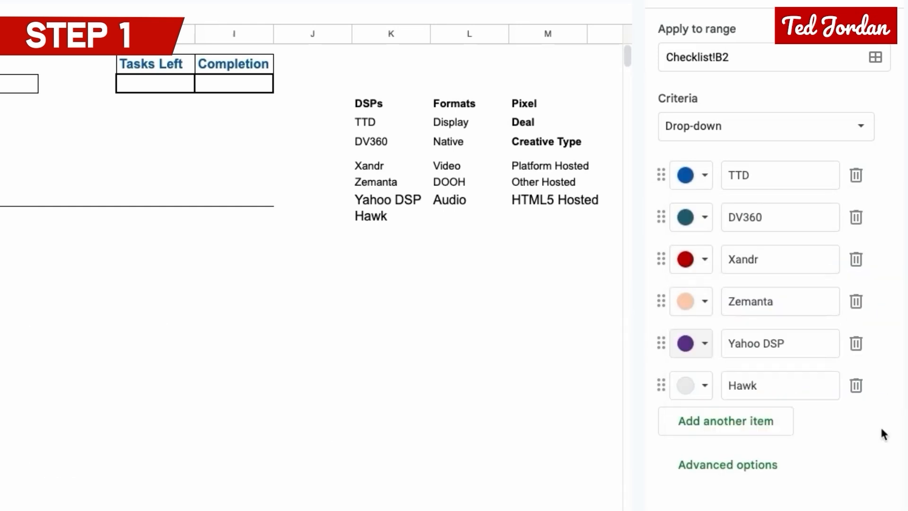
left_click(704, 385)
left_click(830, 445)
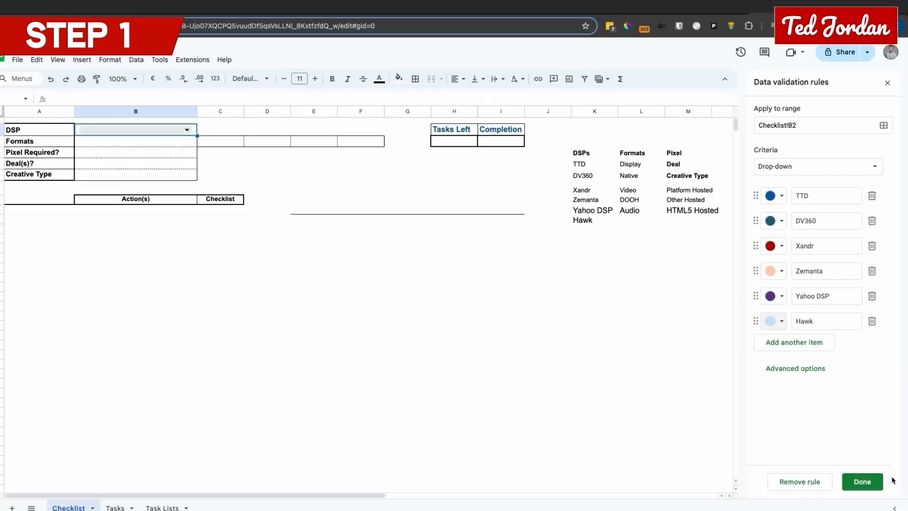
Step: Save the DSP drop-down rule and choose TTD in B2
left_click(862, 478)
left_click(200, 132)
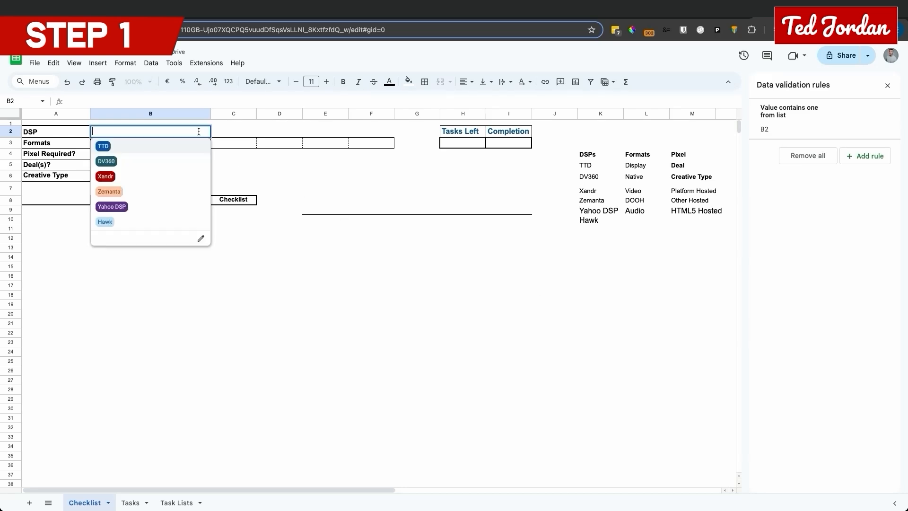
left_click(156, 153)
Step: Create a drop-down data validation rule for the Formats cell B3 with the options Display and Native
left_click(167, 145)
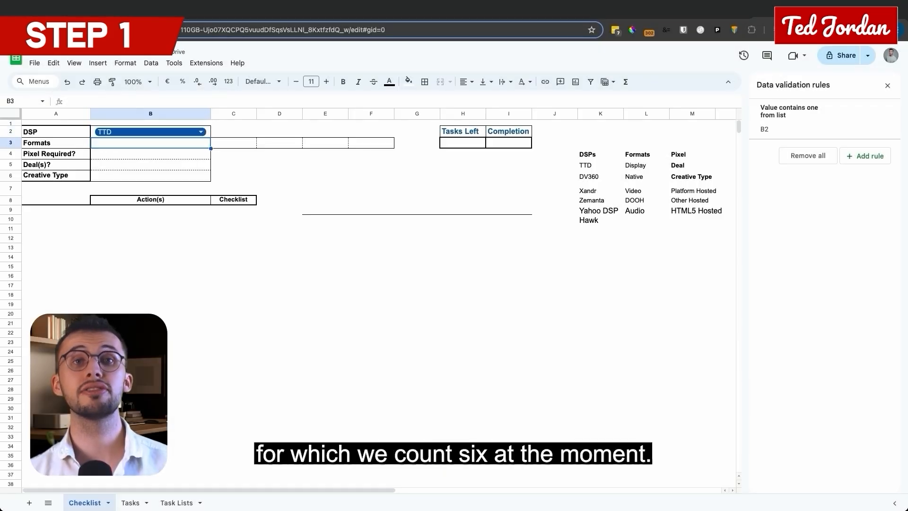
left_click(151, 62)
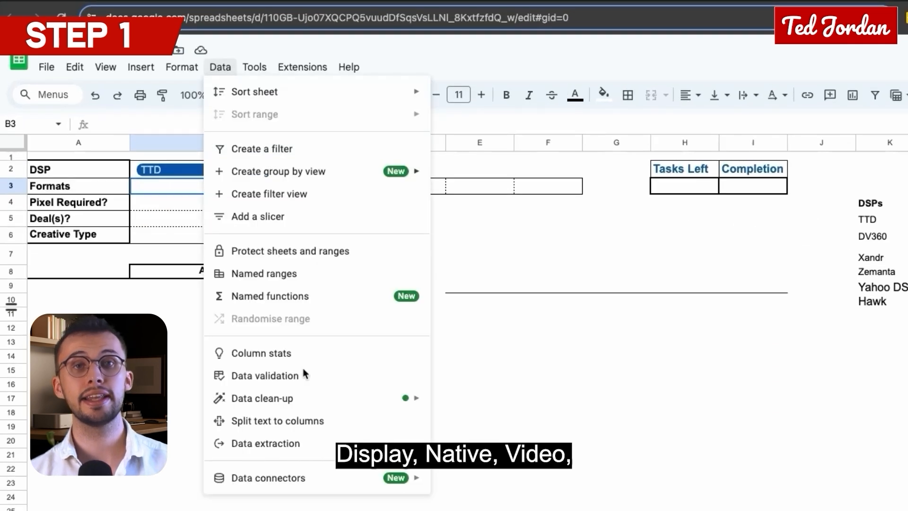
left_click(183, 306)
type("Display")
left_click(780, 191)
type("Native")
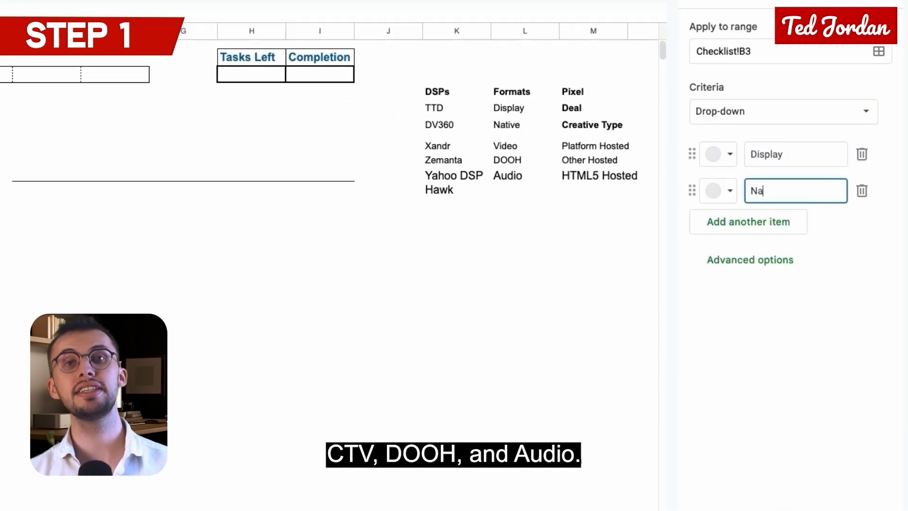
Step: Add Video, CTV, DOOH and Audio to the B3 drop-down options, and enter CTV below Audio in the sheet's Formats list
left_click(772, 230)
type("Video")
left_click(769, 255)
type("CTV")
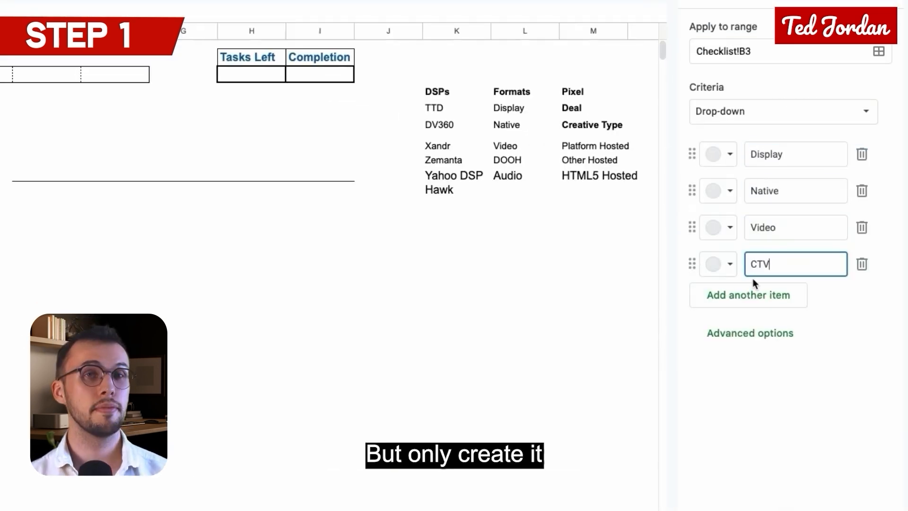
left_click(775, 296)
type("DOOH")
left_click(752, 327)
type("Audio")
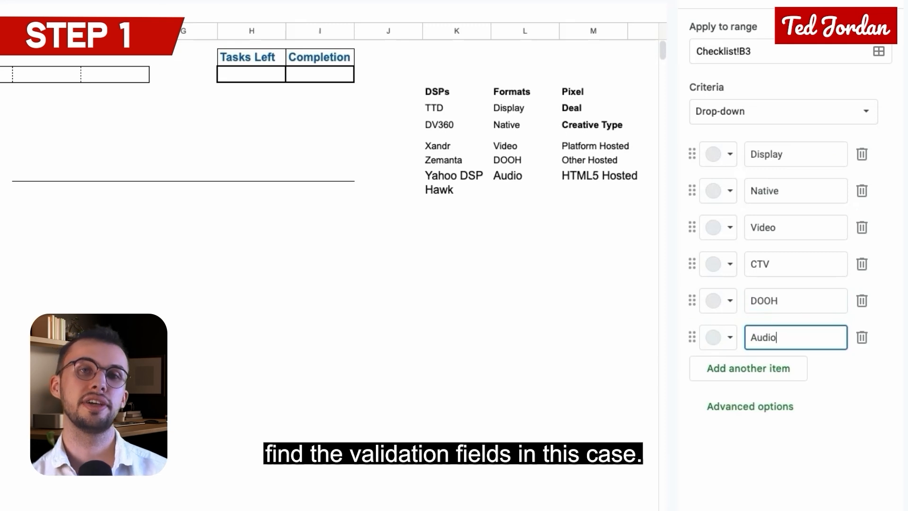
left_click(525, 189)
type("CTV")
Step: Extend the Formats drop-down rule to the range B3:F3
left_click(199, 142)
left_click(212, 145)
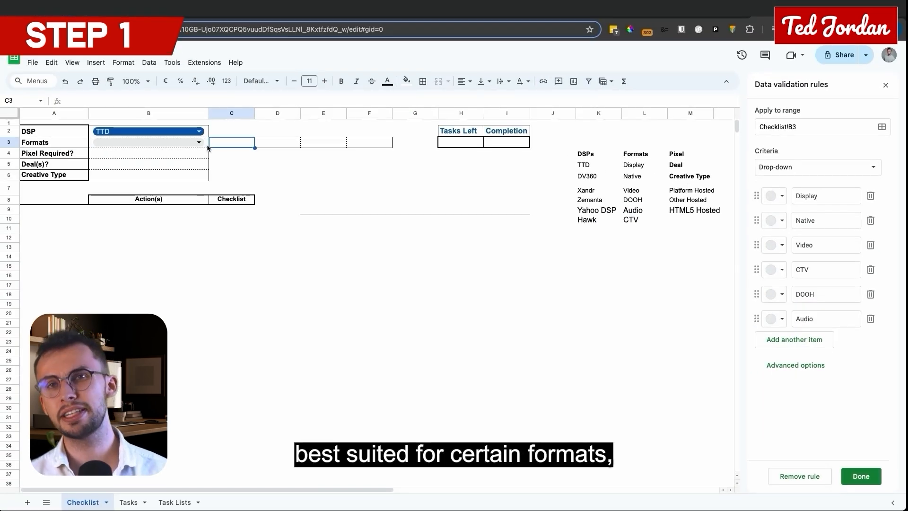
left_click(825, 128)
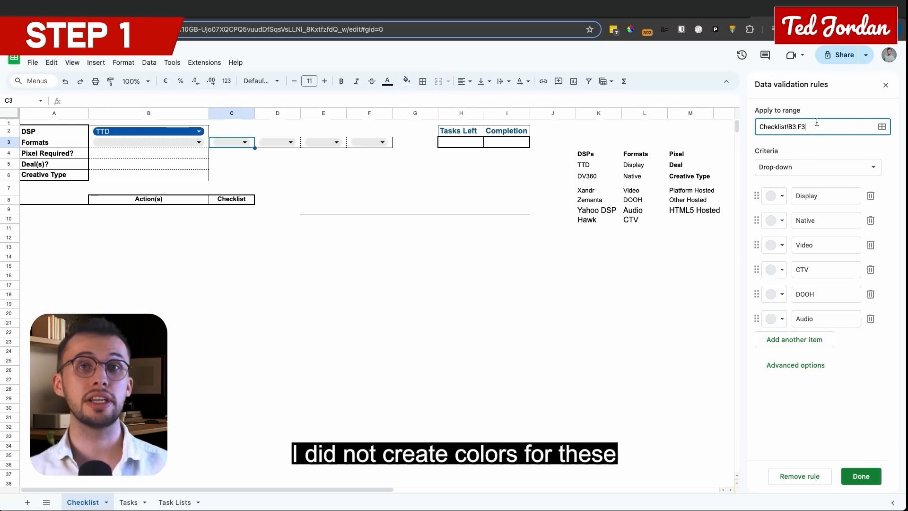
Step: Insert tick boxes in B4 for Pixel Required? and in B5 for Deal(s)?
left_click(145, 158)
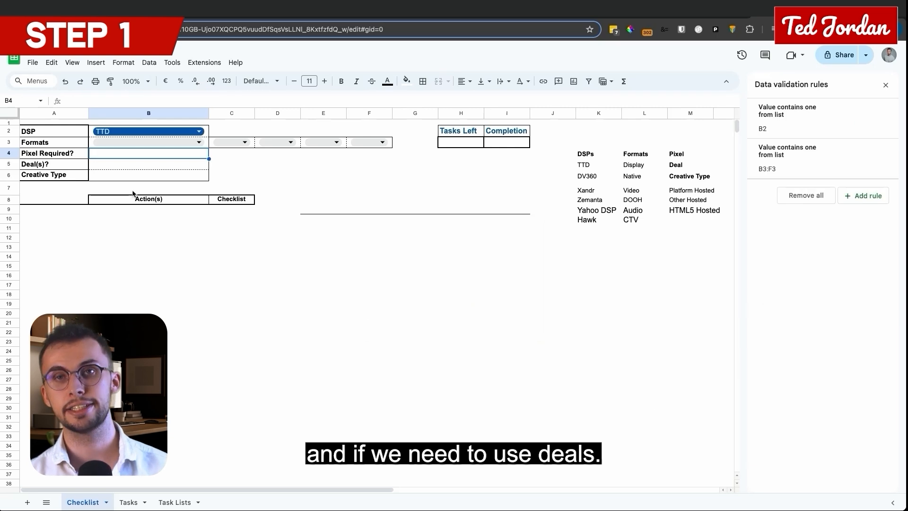
left_click(95, 62)
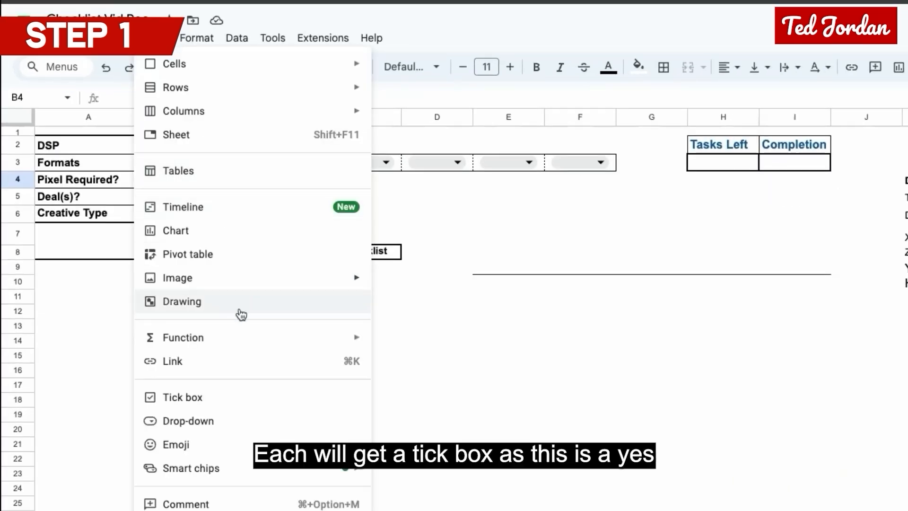
left_click(264, 396)
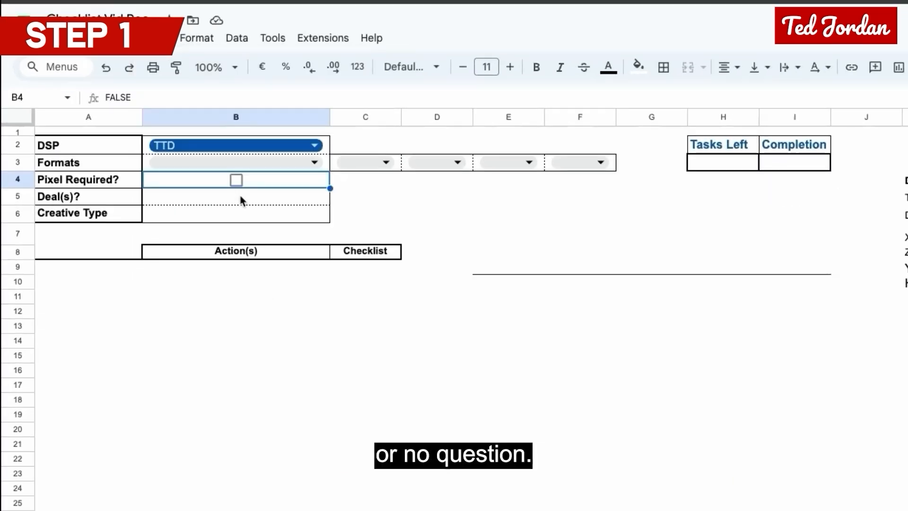
left_click(243, 199)
left_click(160, 38)
left_click(259, 399)
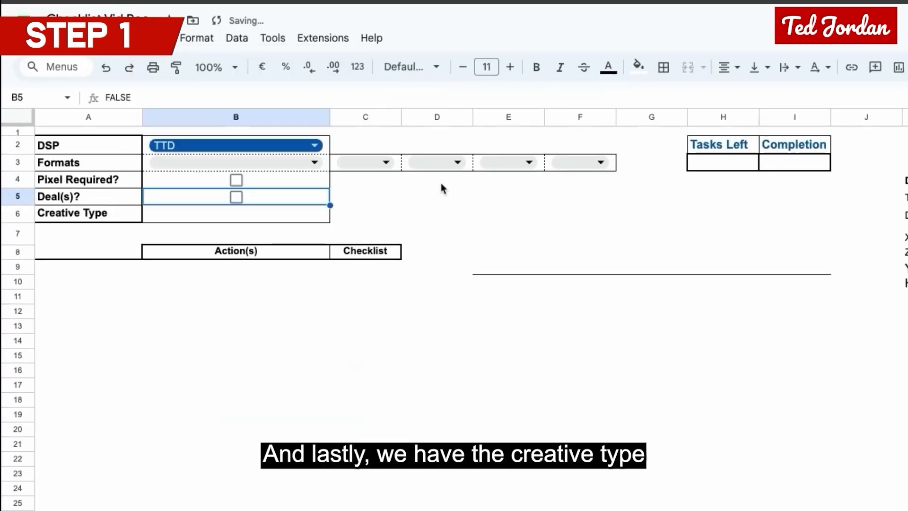
Step: Create a drop-down rule for the Creative Type cell B6 with the options Platform hosted, Other hosted and HTML5 Hosted
left_click(258, 218)
type("Platform H")
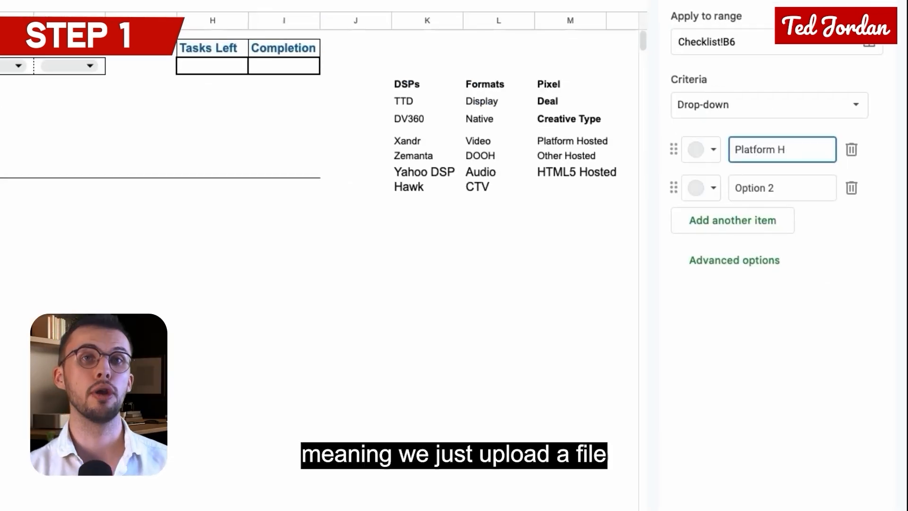
key("BackSpace")
type("hosted")
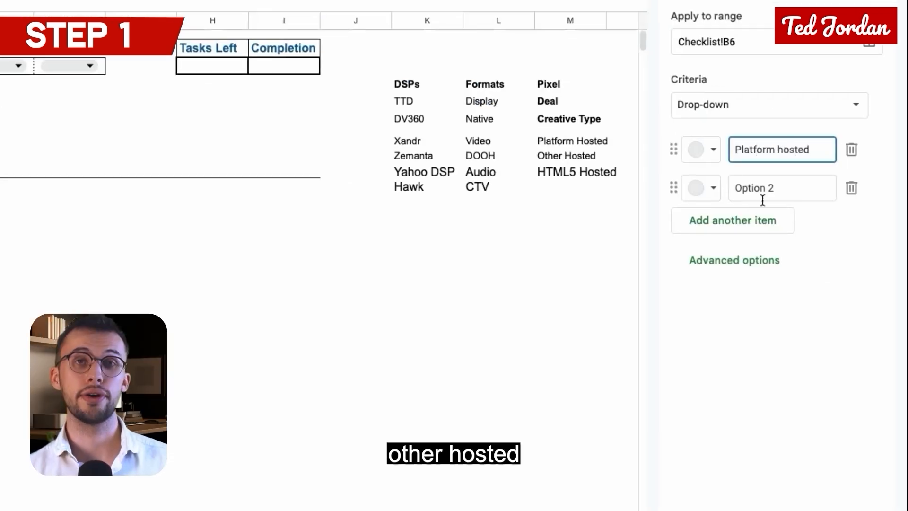
triple_click(762, 196)
type("Other hosted")
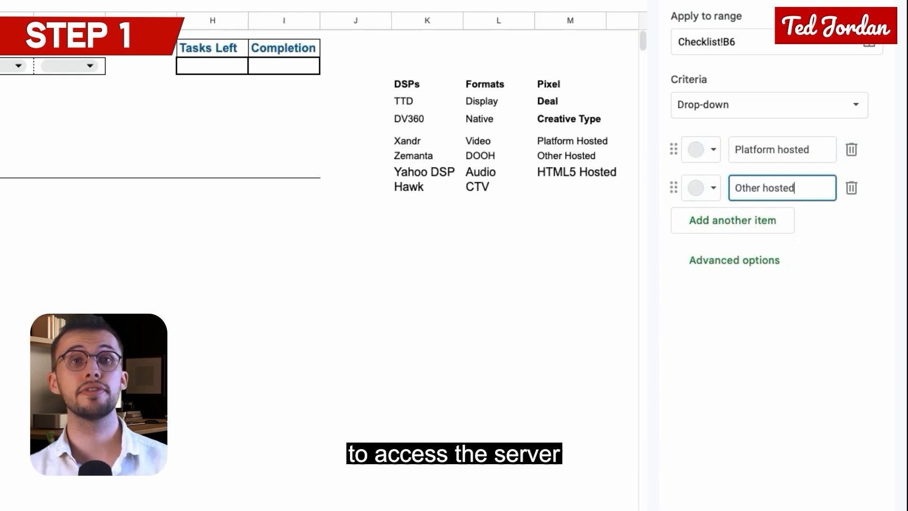
left_click(746, 220)
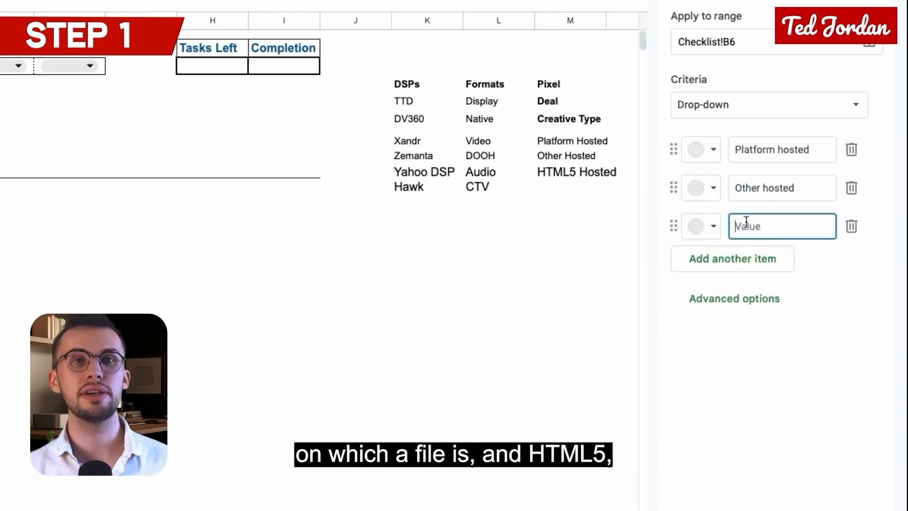
type("HTML5")
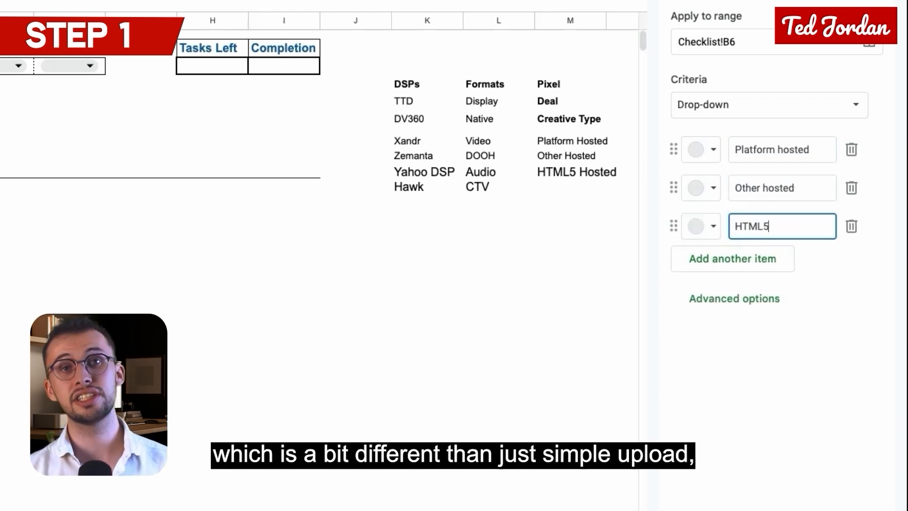
type(" Hosted")
Step: Capitalise the second word of the first two options so they read Platform Hosted and Other Hosted
left_click(770, 187)
key("BackSpace")
type("H")
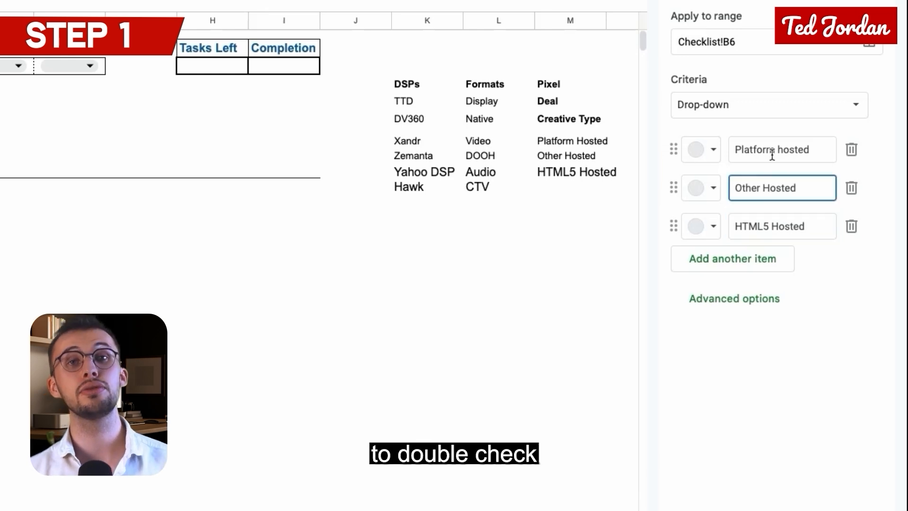
left_click(782, 149)
key("BackSpace")
type("H")
Step: Rename the third Creative Type option to HTML5 Hosted (any) and colour the options, with purple for HTML5 and dark teal for Other Hosted
left_click(813, 223)
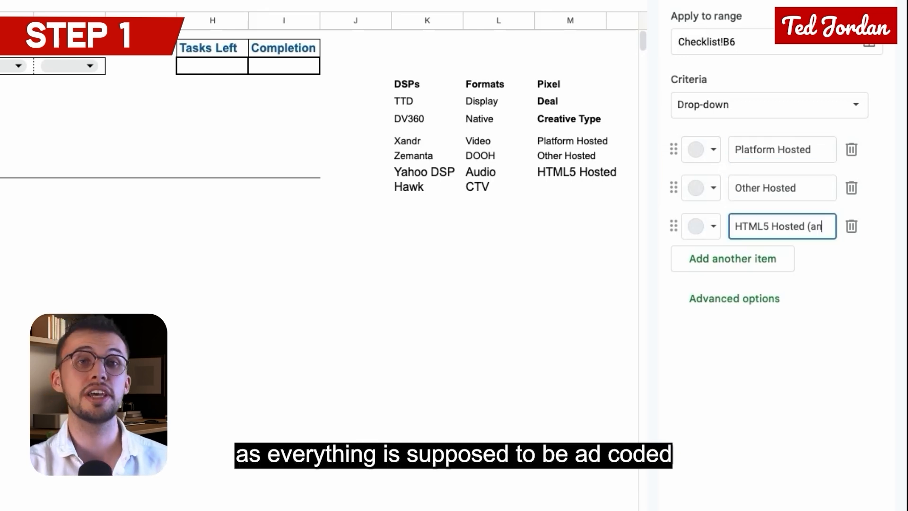
type("(any)")
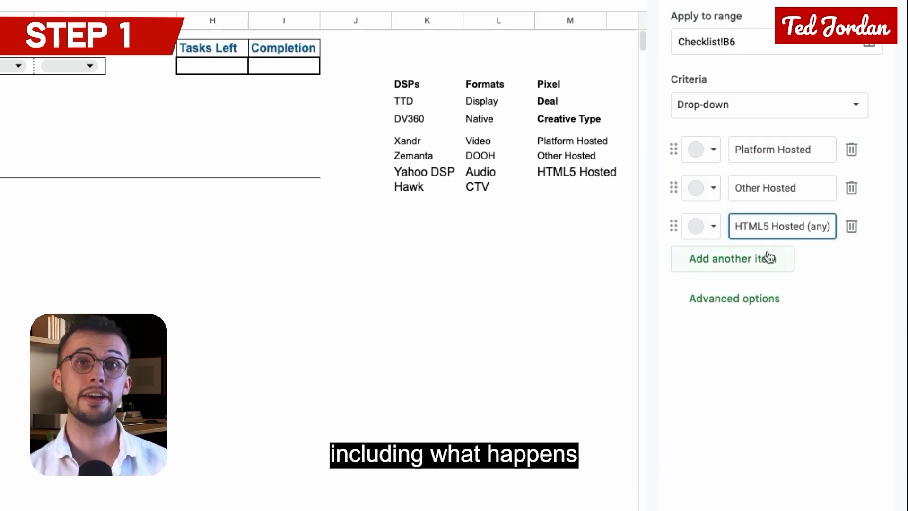
left_click(701, 226)
left_click(876, 304)
left_click(700, 187)
left_click(851, 267)
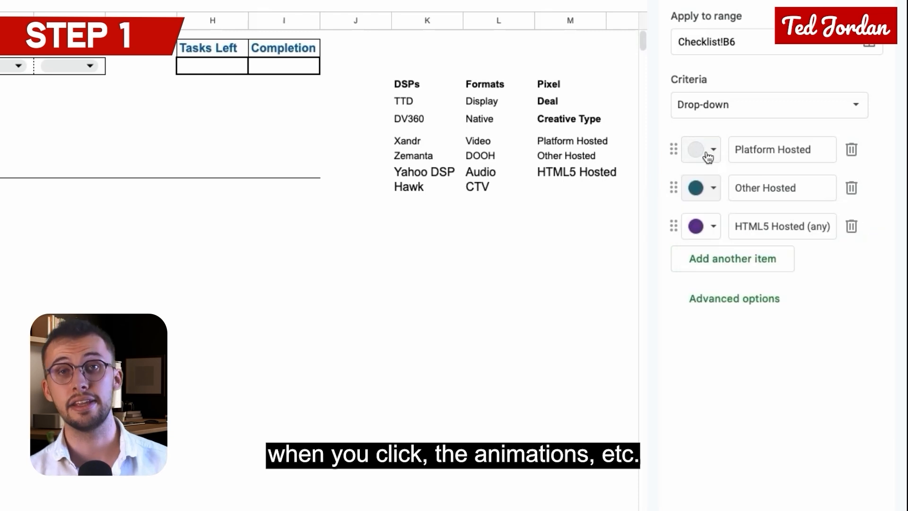
left_click(700, 149)
left_click(832, 225)
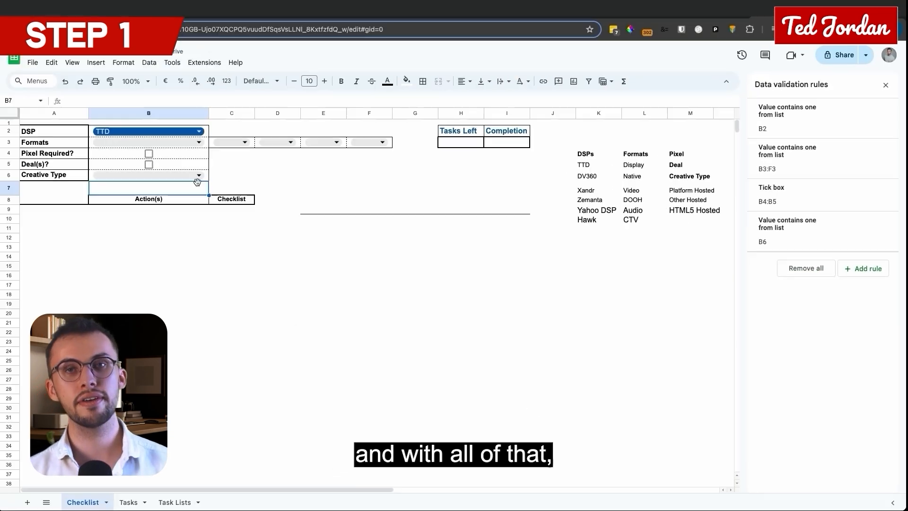
Step: Fill in the checklist selections with Display as the format, Pixel Required? ticked and HTML5 Hosted (any) as the creative type
left_click(199, 142)
left_click(175, 158)
left_click(149, 153)
left_click(198, 175)
left_click(122, 220)
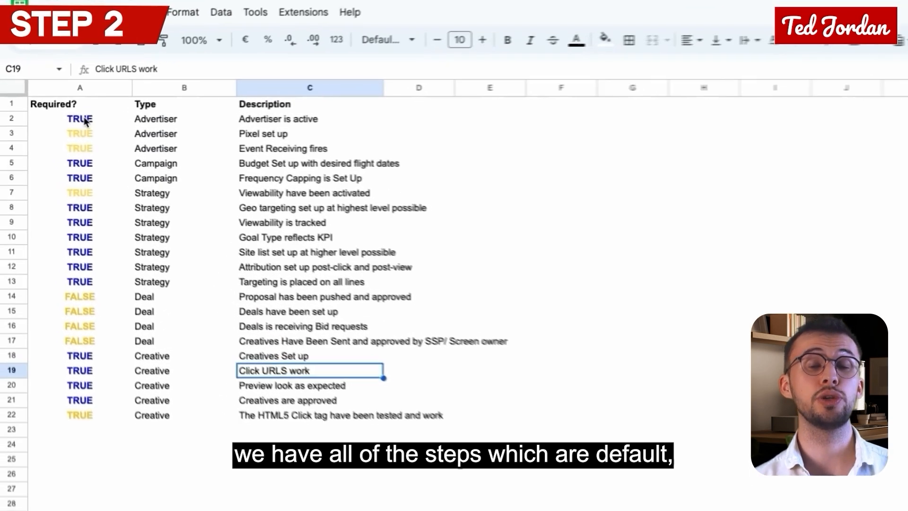
Step: Examine the default always-required entries in the Required? column of the Task Lists sheet
left_click(81, 119)
left_click(95, 164)
left_click(91, 180)
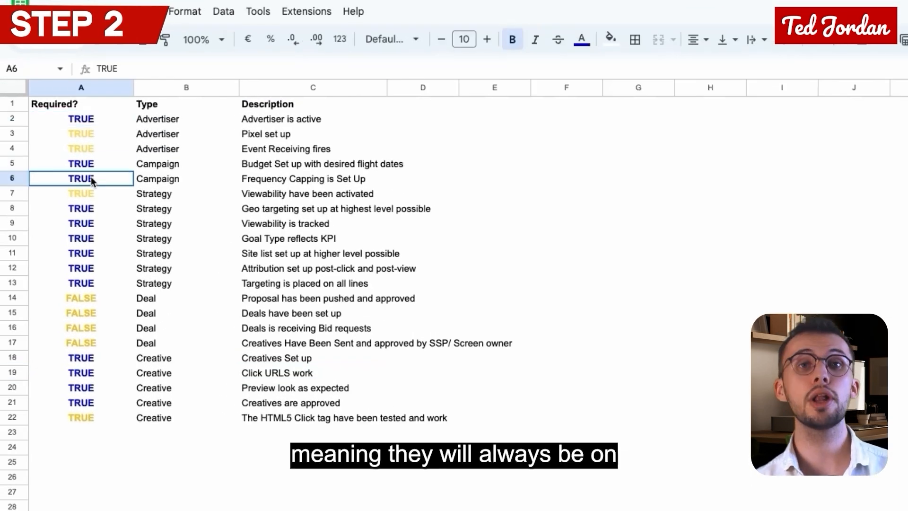
left_click(84, 222)
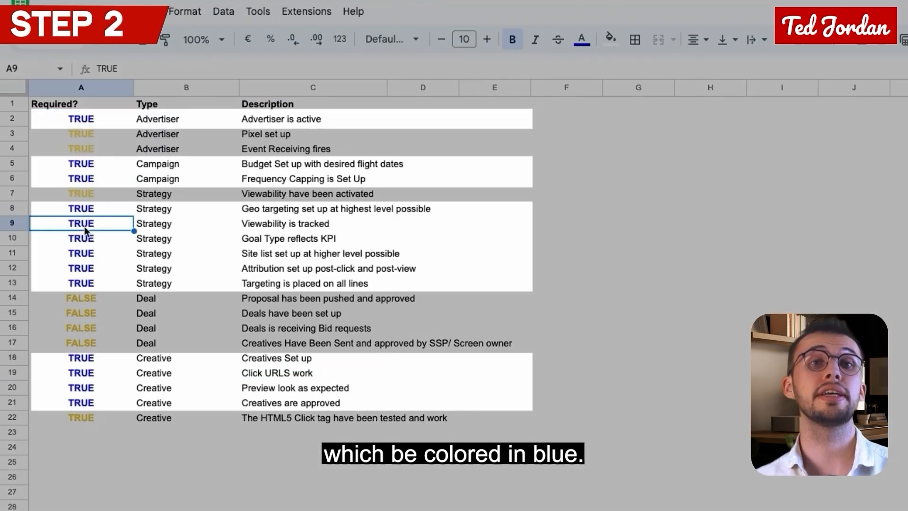
left_click(87, 251)
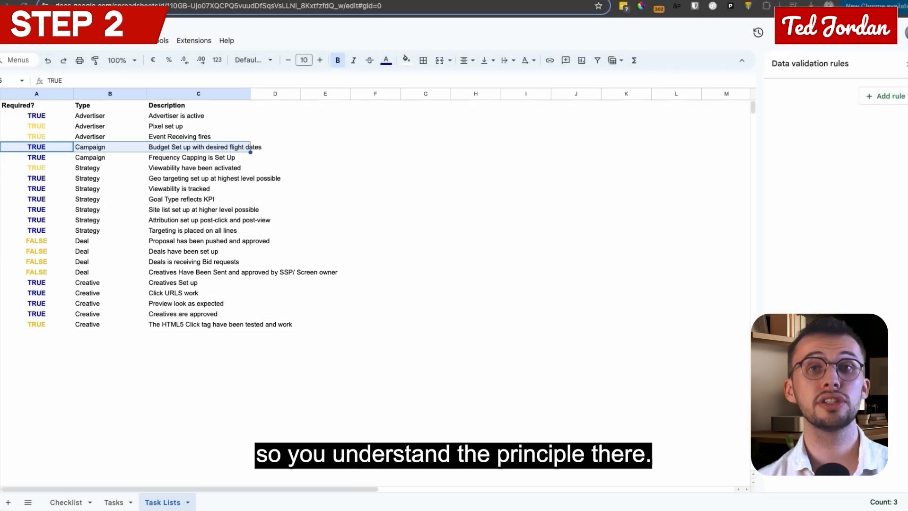
Step: Examine the IF formula in A3 that ties the Pixel set up task to the checklist's Pixel Required? box
left_click(42, 127)
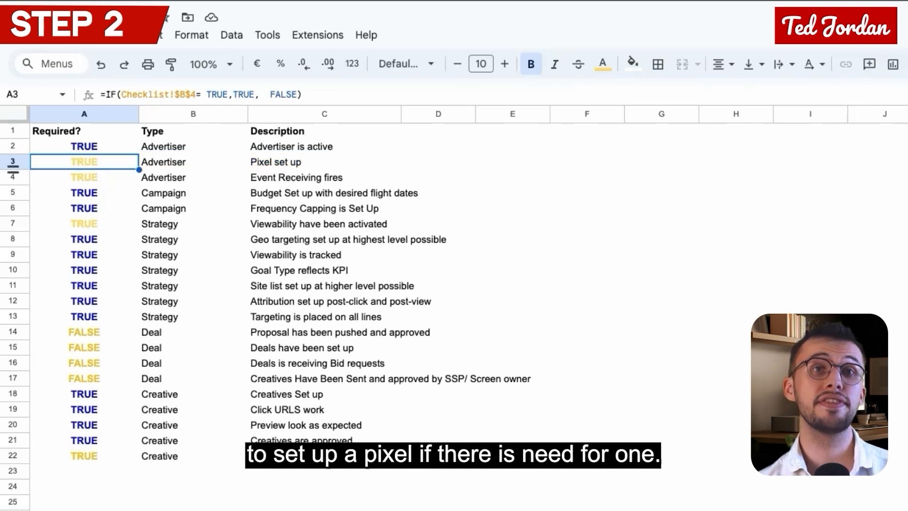
left_click(196, 95)
left_click_drag(195, 95, 121, 96)
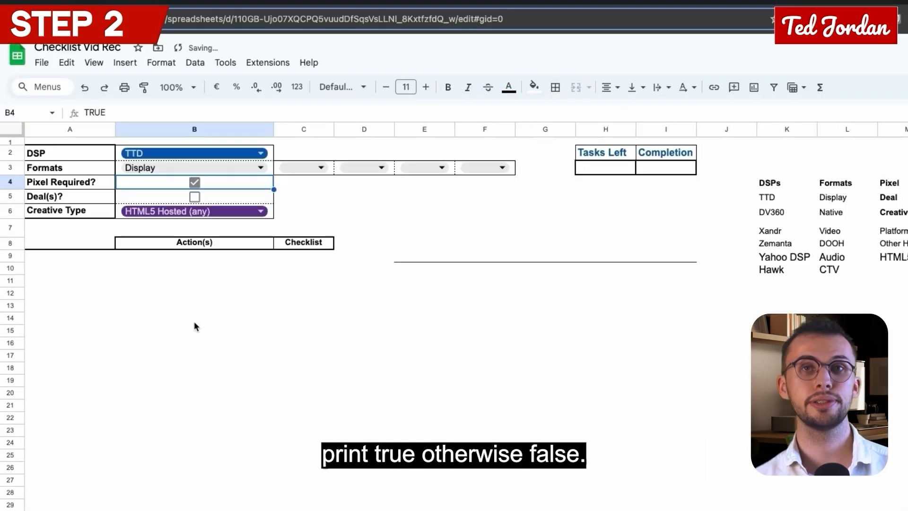
Step: Untick and re-tick Pixel Required? to test the pixel task formulas, and inspect the formula in A4
left_click(194, 182)
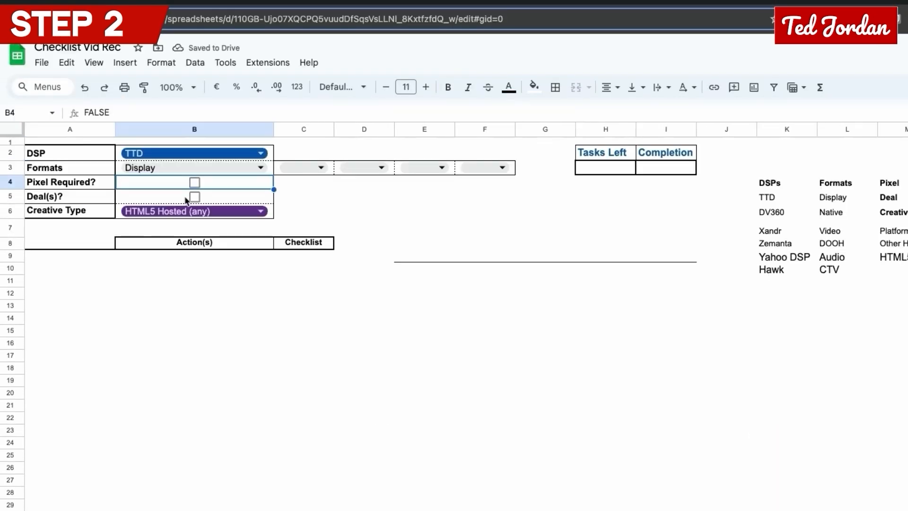
left_click(195, 183)
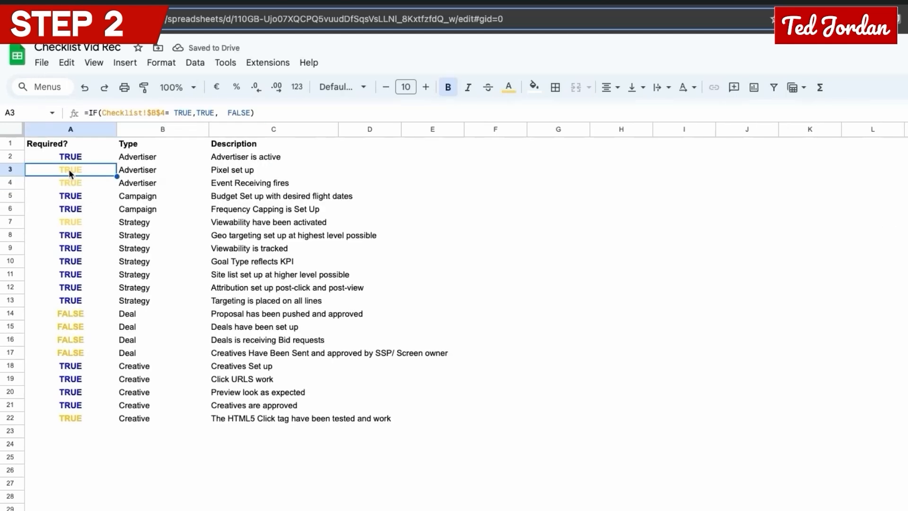
left_click(74, 183)
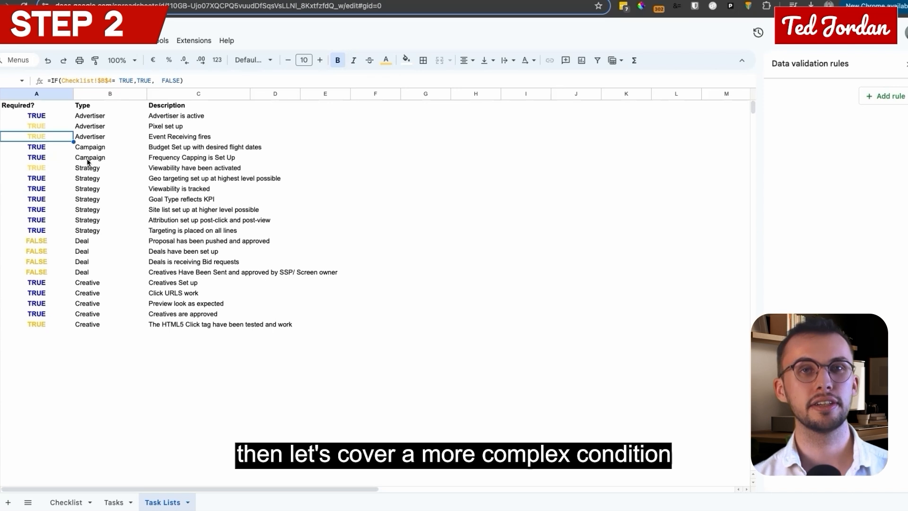
Step: Examine the nested OR conditions and the true and false outputs of the viewability formula in A7
left_click(50, 167)
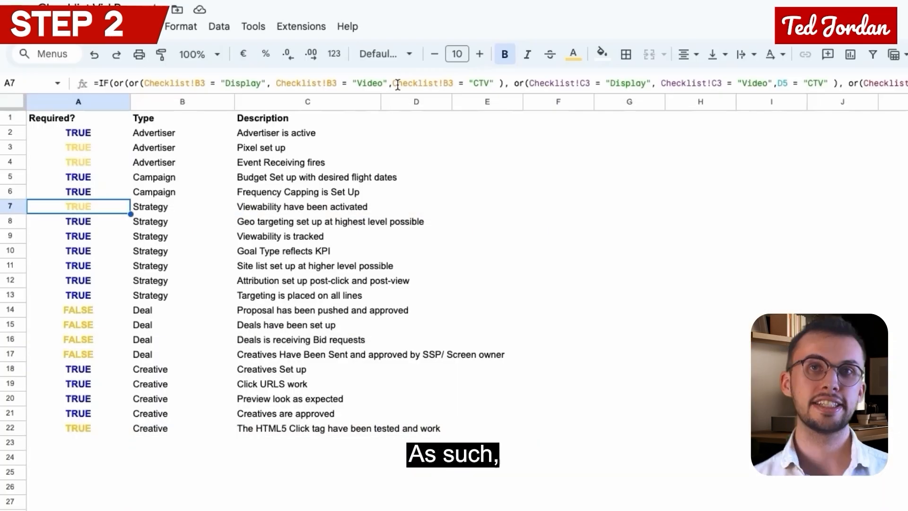
left_click(574, 24)
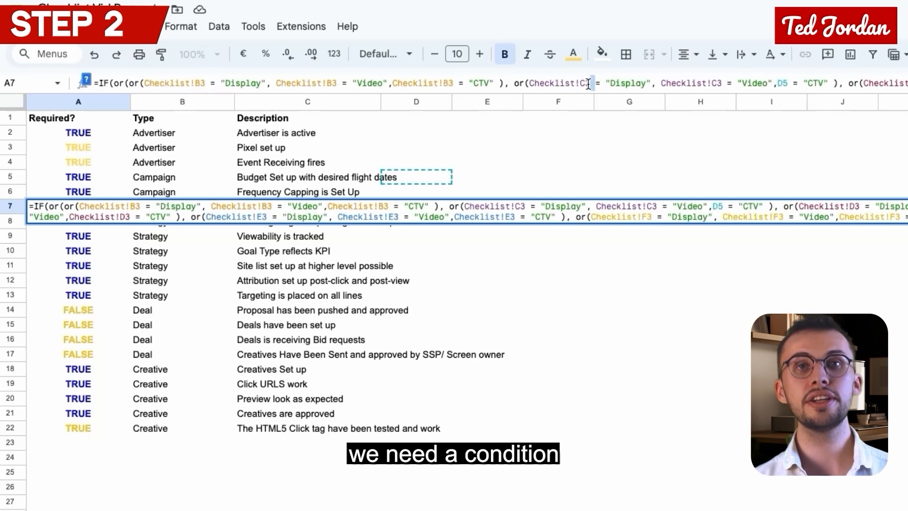
left_click(588, 83)
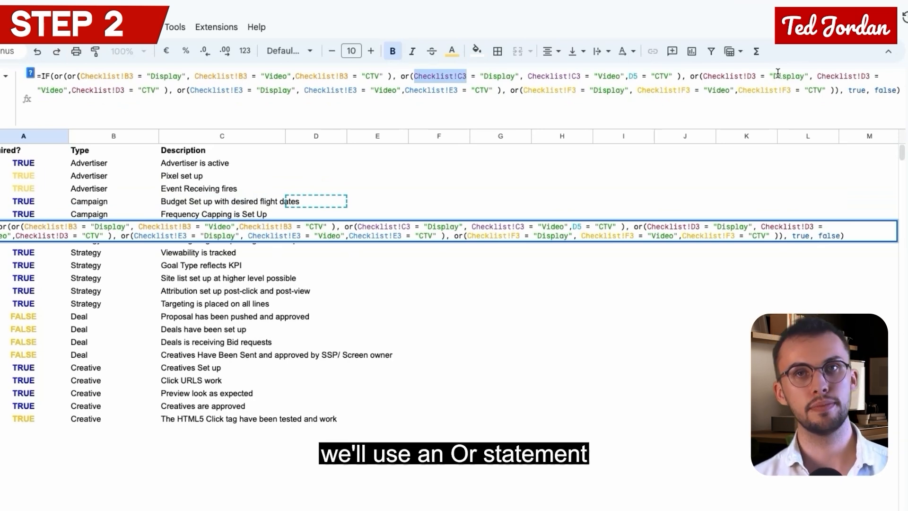
double_click(569, 89)
double_click(851, 91)
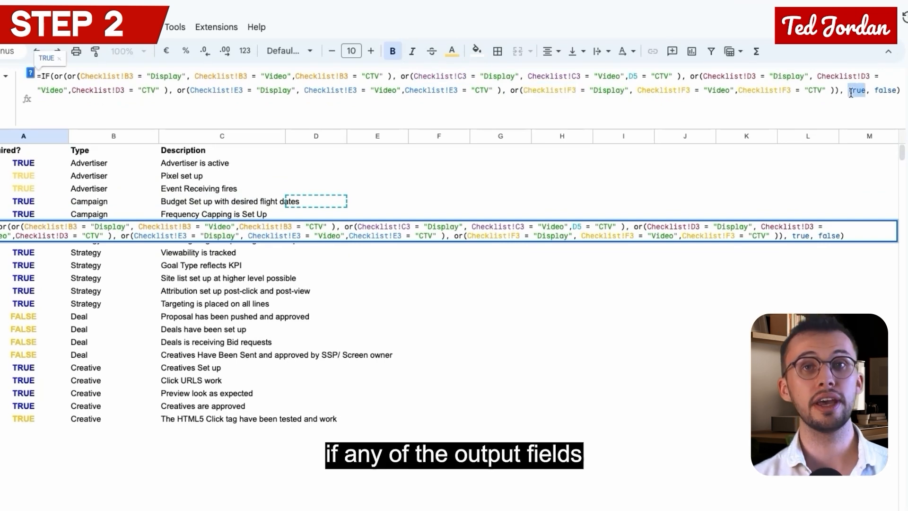
double_click(879, 91)
left_click_drag(511, 89, 829, 90)
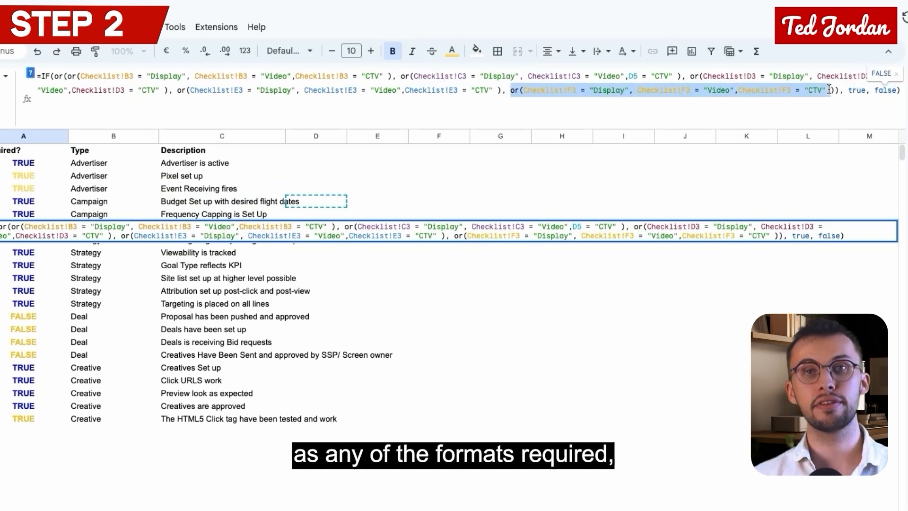
left_click(758, 104)
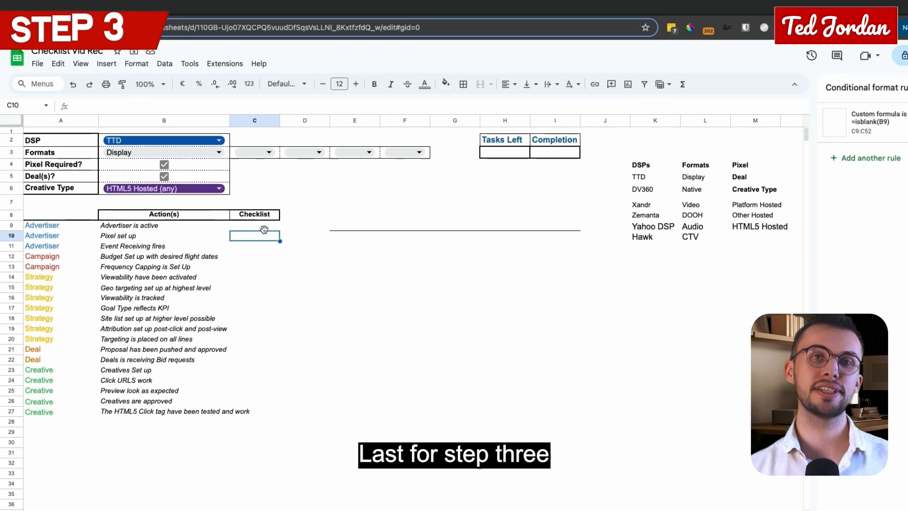
Step: Insert a tick box in C9 of the Checklist sheet and fill it down to C89
left_click(122, 65)
left_click(141, 352)
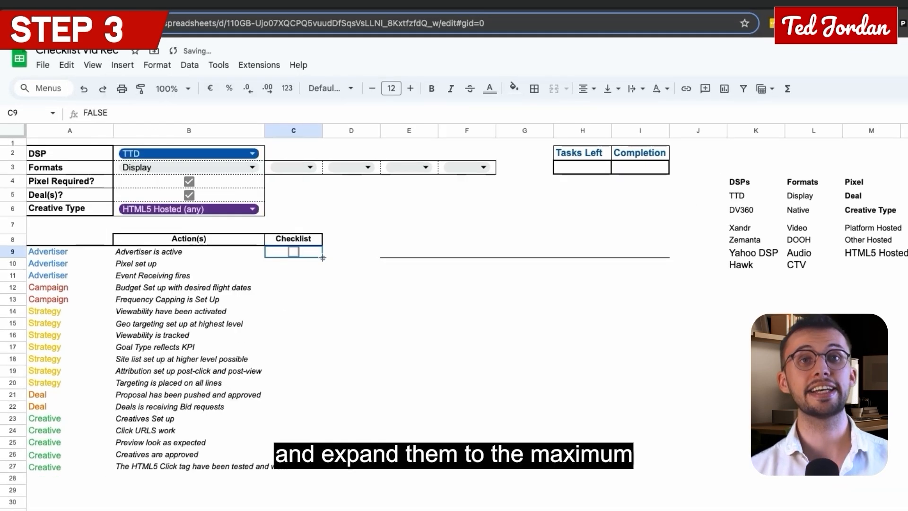
left_click_drag(322, 258, 305, 505)
scroll(308, 352, "up", 15)
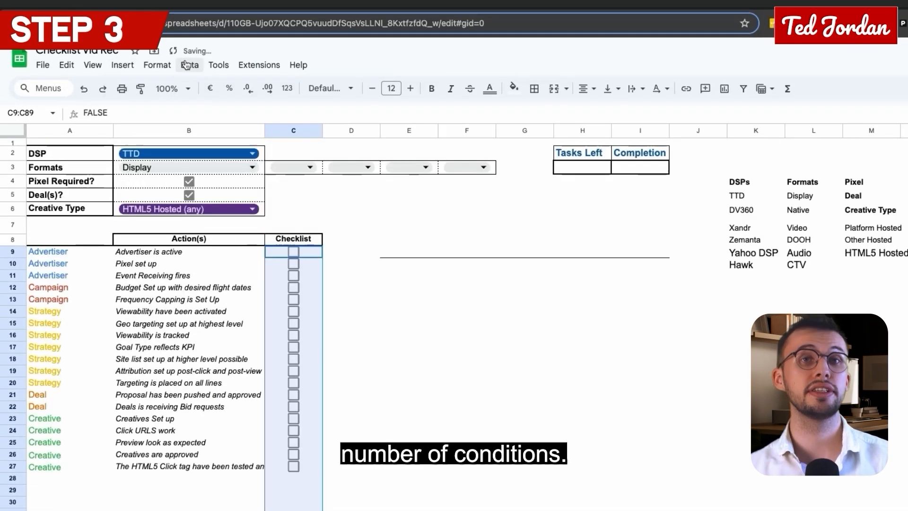
Step: Add a conditional formatting rule to C9:C89 with the custom formula =isblank(B9)
left_click(157, 65)
left_click(189, 286)
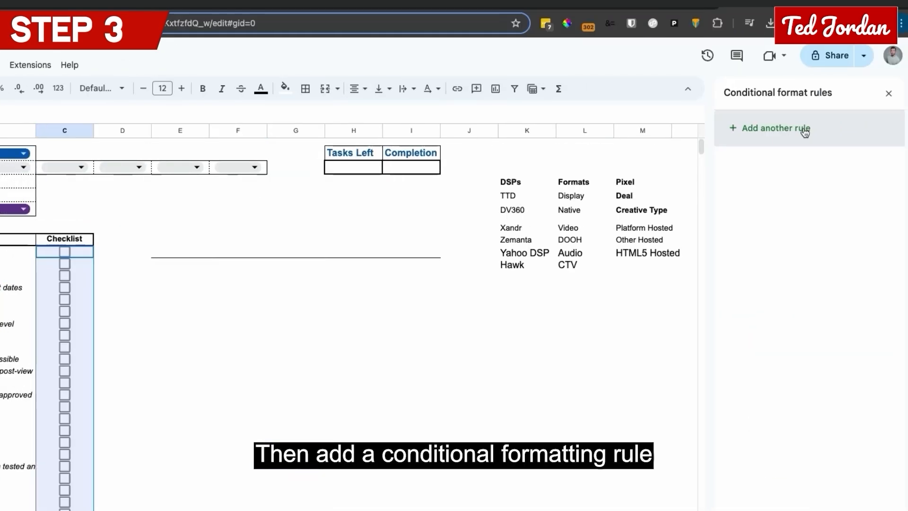
left_click(774, 247)
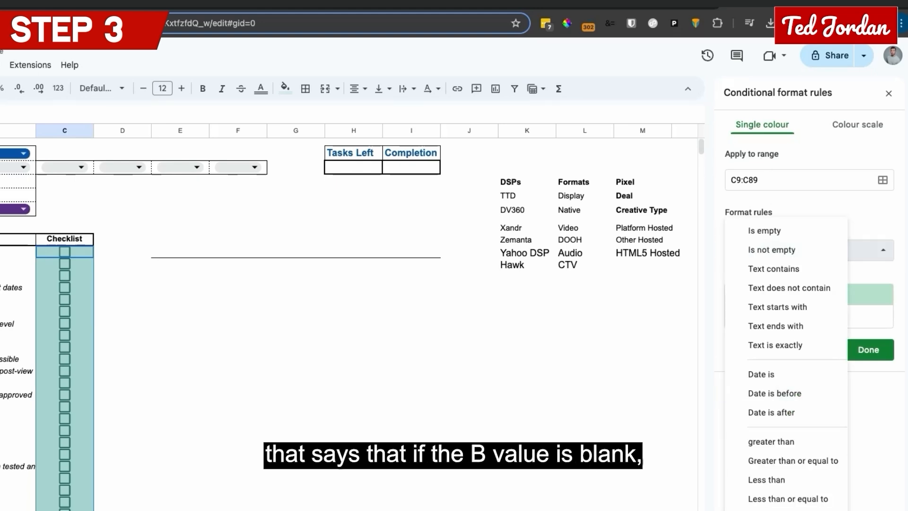
scroll(756, 378, "down", 5)
left_click(744, 279)
type("=isblank(")
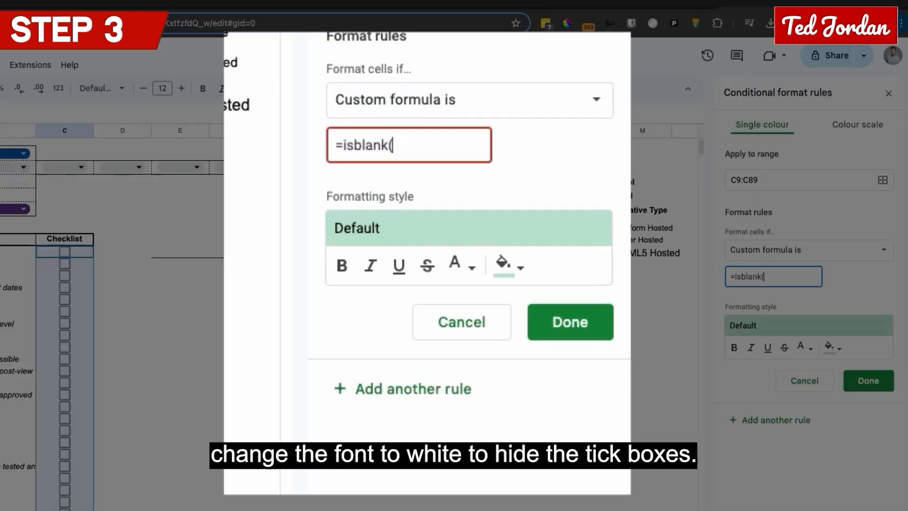
type("B9)")
Step: Set the rule's formatting style to no fill and white text to hide the unused tick boxes
left_click(830, 348)
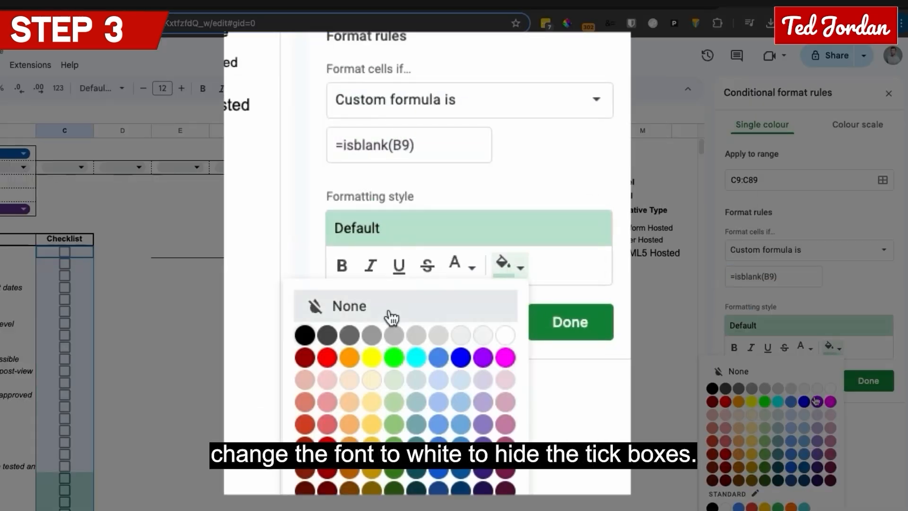
left_click(760, 378)
left_click(803, 348)
left_click(789, 389)
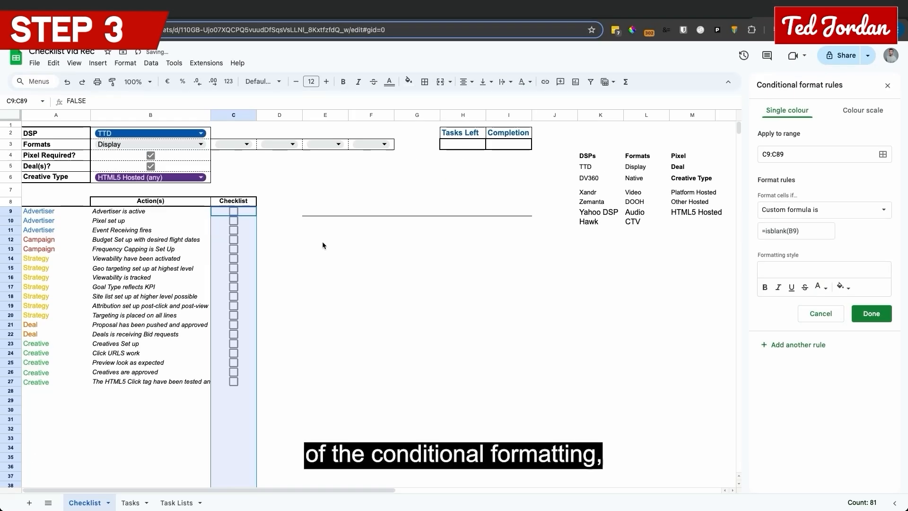
Step: Try the absolute reference =isblank($B$9) in the conditional formatting rule and save it
left_click(789, 227)
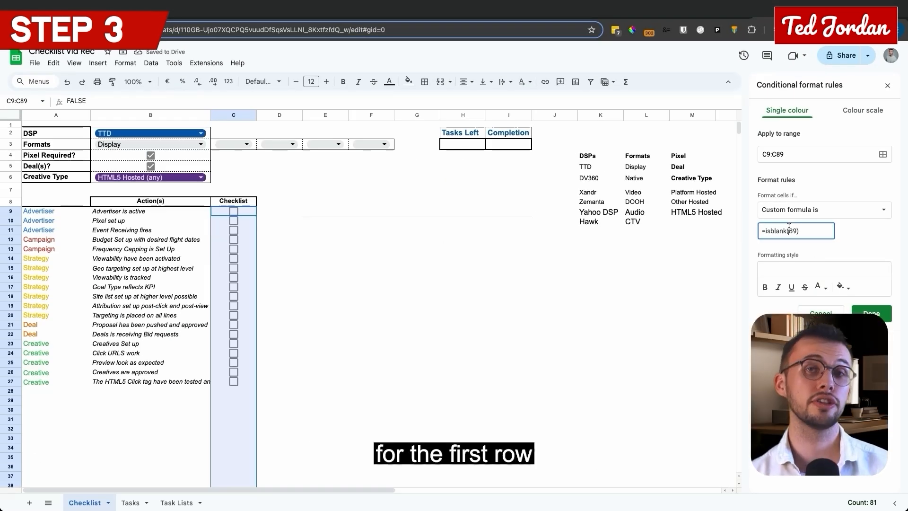
type("$B$")
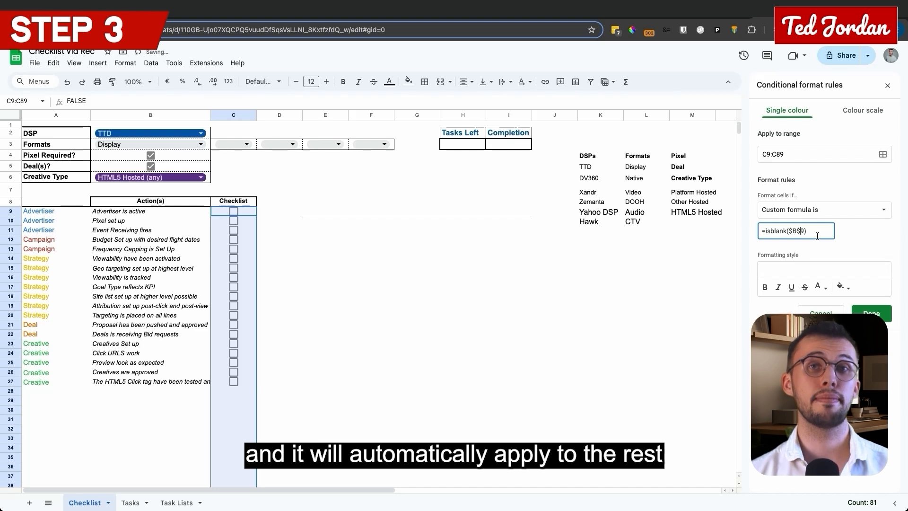
left_click(851, 237)
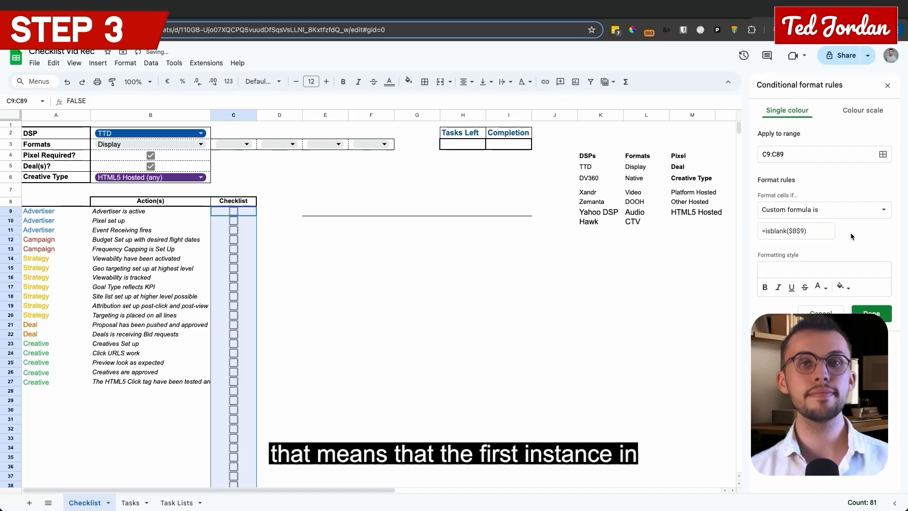
left_click(864, 313)
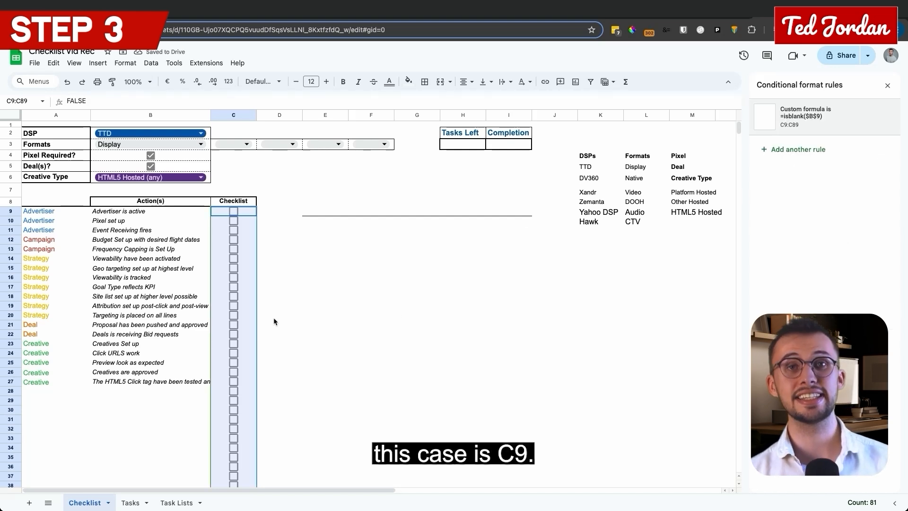
Step: Reopen the C9:C89 rule and restore its formula to the relative reference =isblank(B9)
left_click(872, 117)
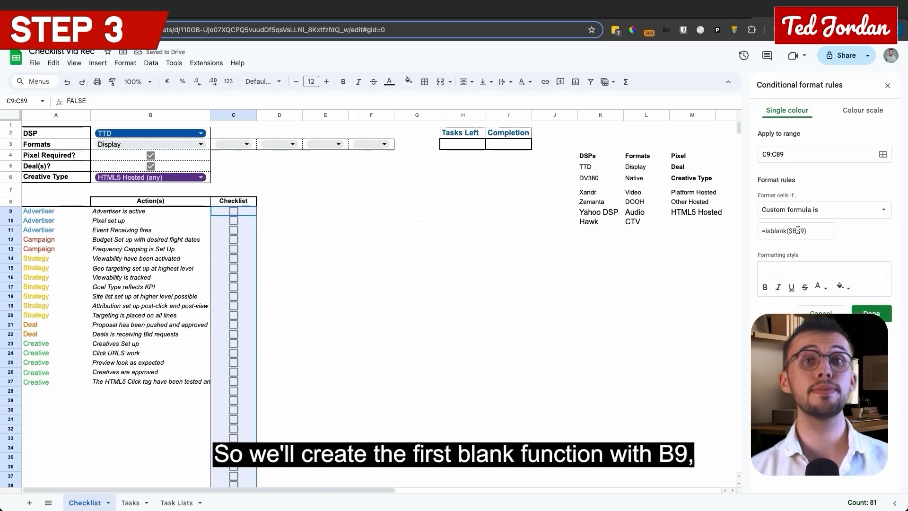
key("BackSpace")
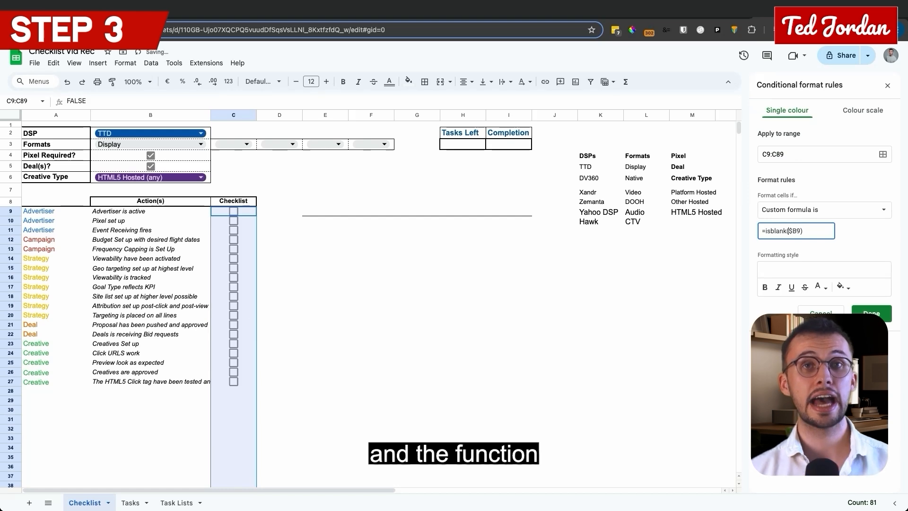
key("BackSpace")
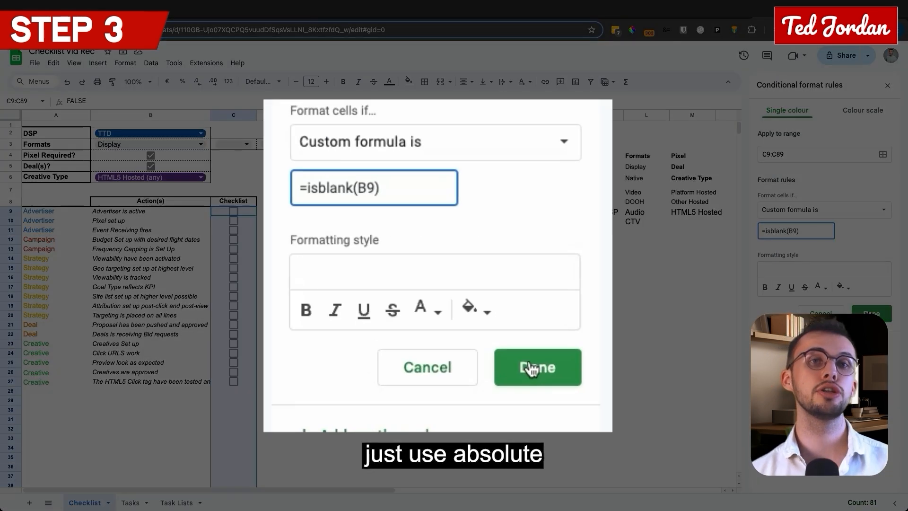
Step: Try adding dollar signs to the B9 reference in the rule's custom formula
left_click(788, 230)
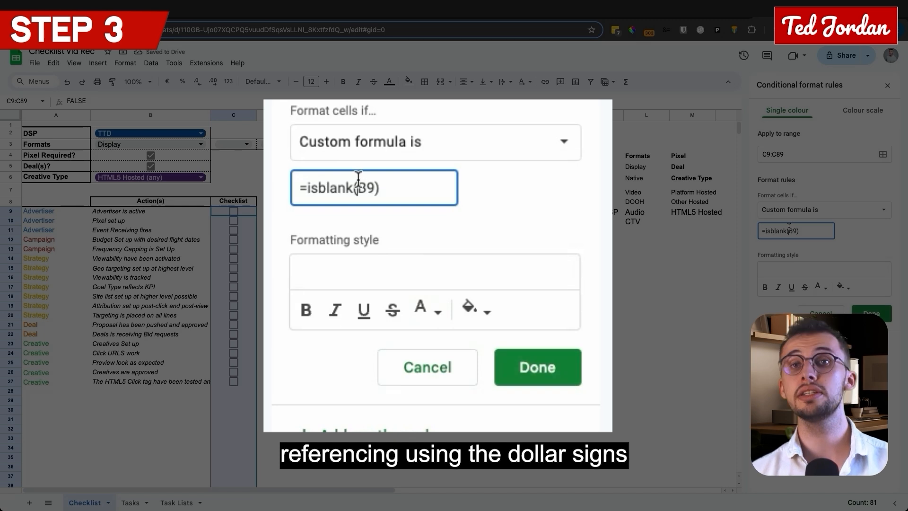
key("Right")
type("$")
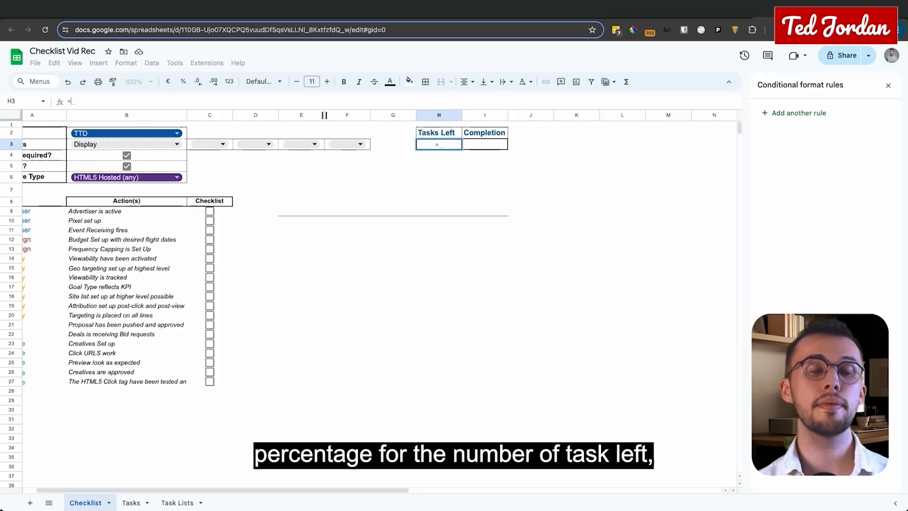
Step: Enter =COUNTIF(B9:B78, "*") - COUNTIF(C9:C94,TRUE) in the Tasks Left cell H3
type("=COUNTIF(")
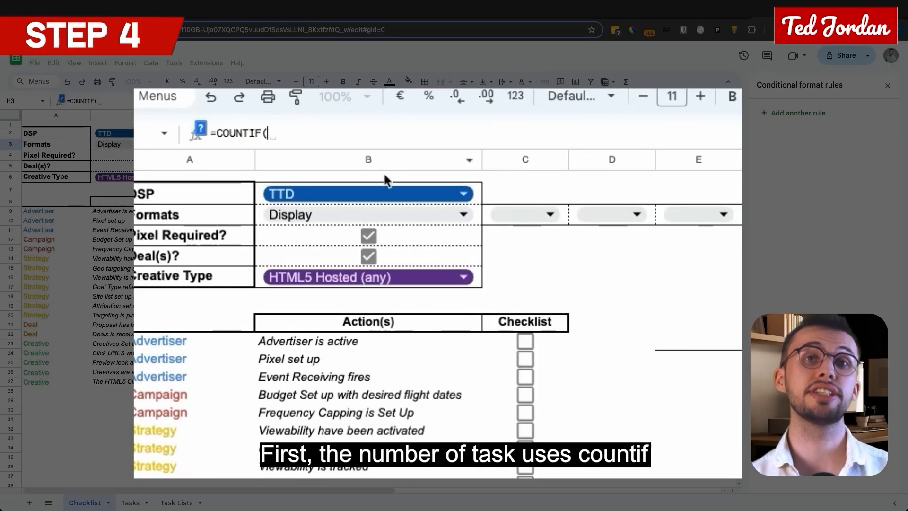
type("B9:")
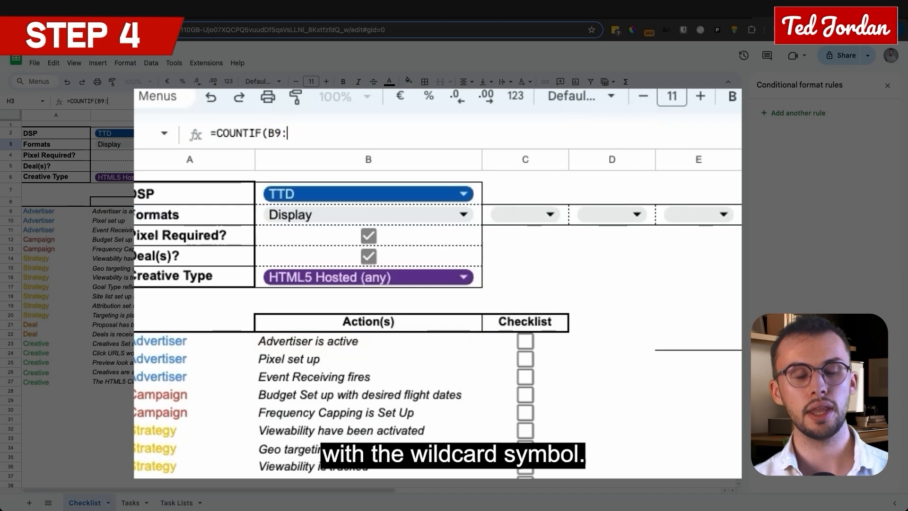
type("b78")
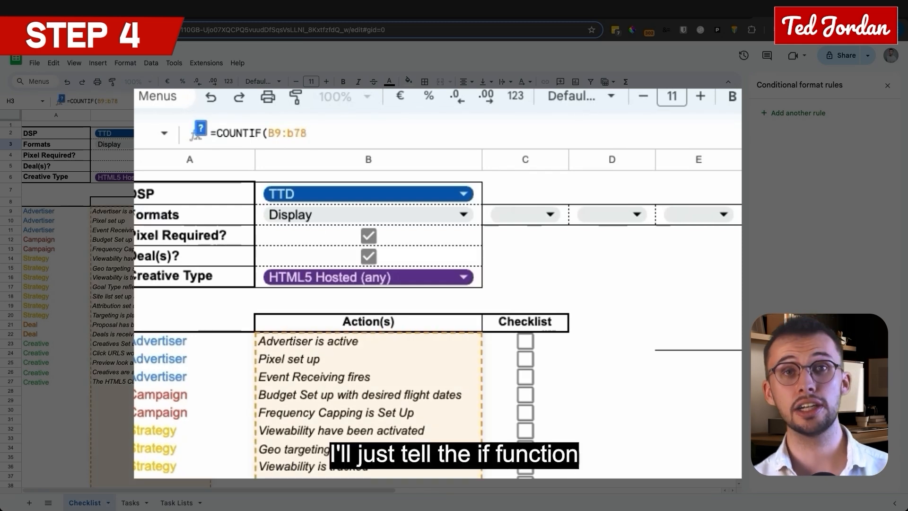
type(", \"*")
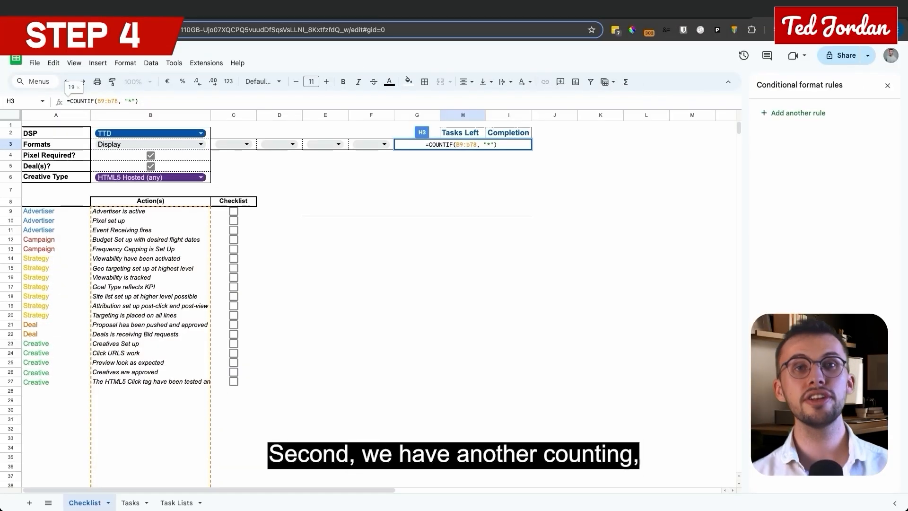
type("- COUNTIF(C9:")
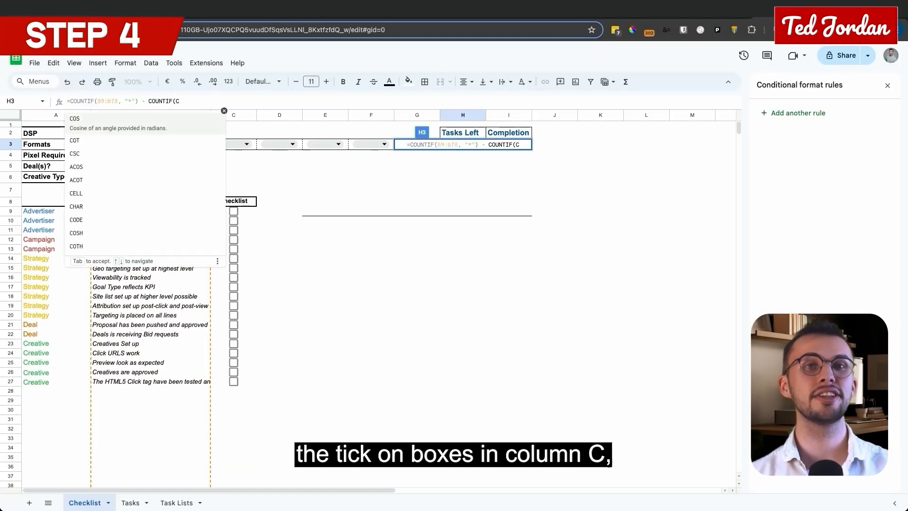
type("C94,TRUE)")
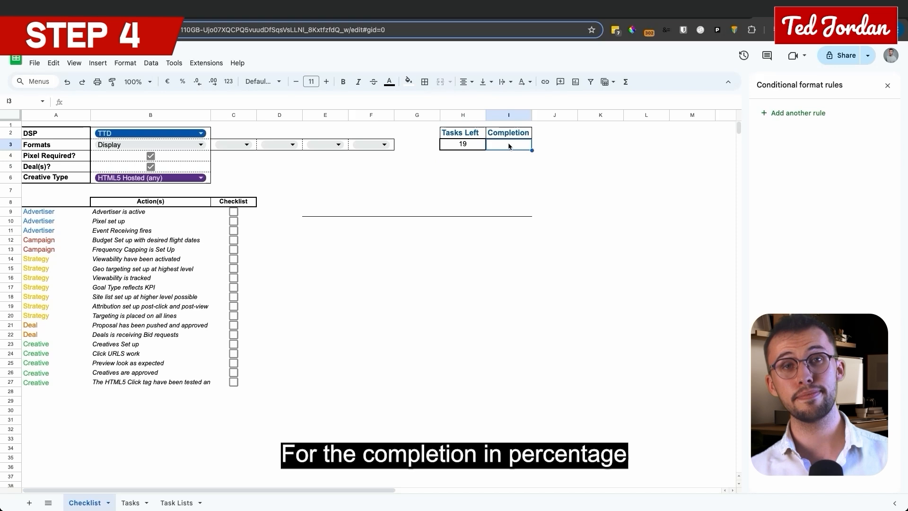
type("=COUNT")
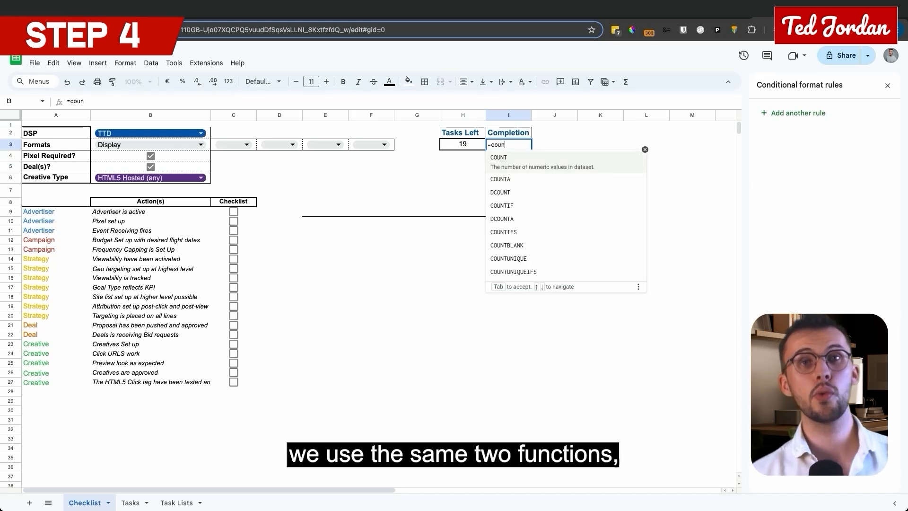
key("BackSpace")
key("BackSpace")
key("BackSpace")
key("BackSpace")
key("BackSpace")
key("BackSpace")
key("Return")
Step: Copy the Tasks Left formula text from H3 into the Completion cell I3
key("Up")
key("Left")
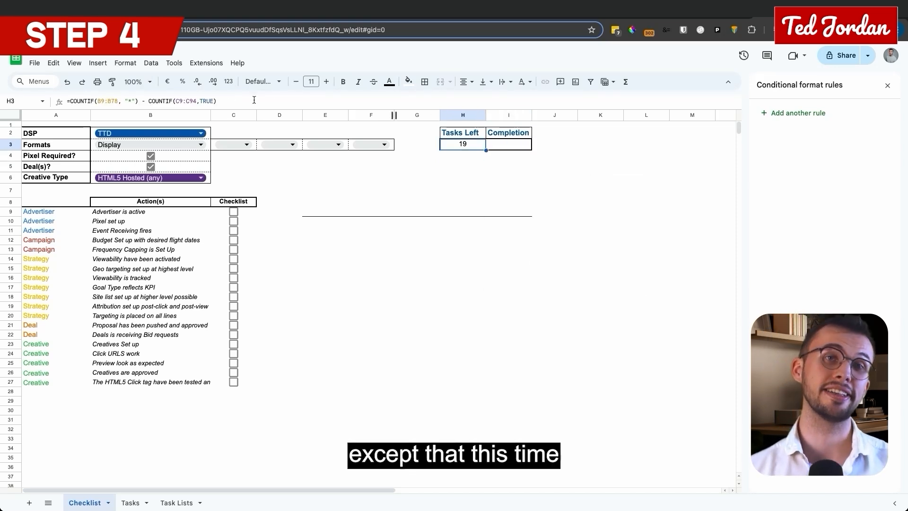
left_click_drag(253, 100, 71, 91)
key("ctrl+c")
key("Tab")
key("ctrl+v")
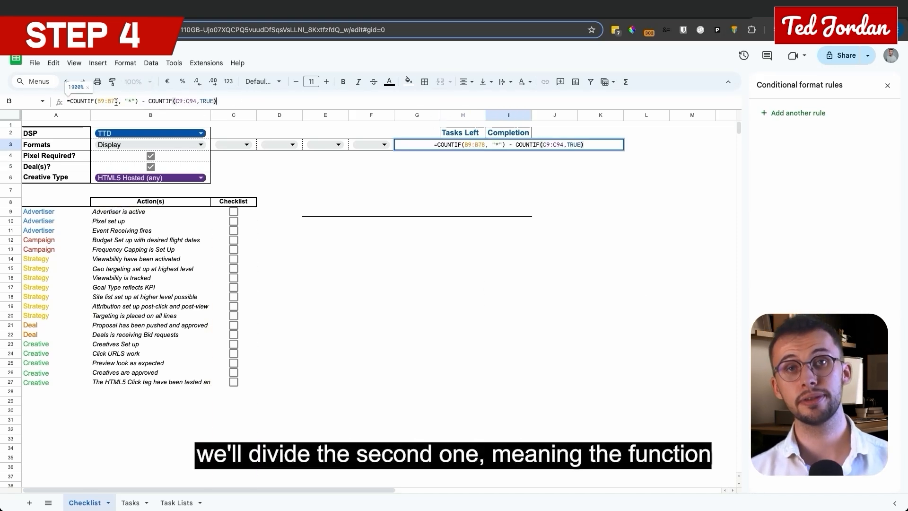
Step: Rework the Completion formula in I3 into the division =COUNTIF(C9:C94,TRUE) / COUNTIF(B9:B78, "*")
type("/ COUNTIF(B9:B78, \"*\")")
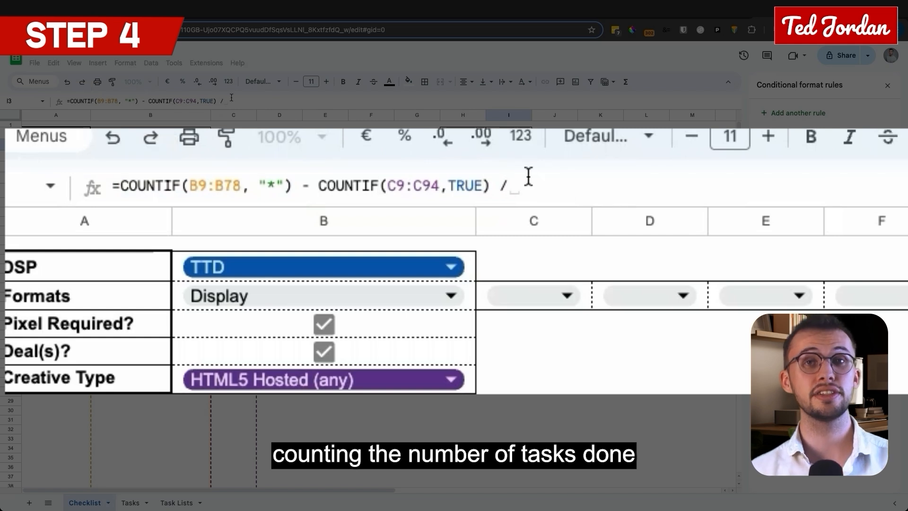
left_click_drag(147, 101, 70, 101)
key("BackSpace")
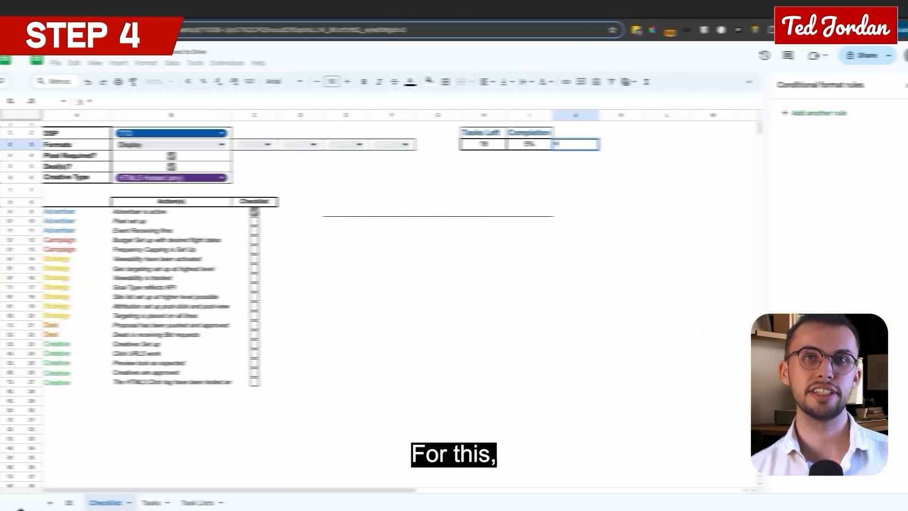
Step: Enter =1-I3 in J3 and give the column the heading Not Completed in J2
type("=1")
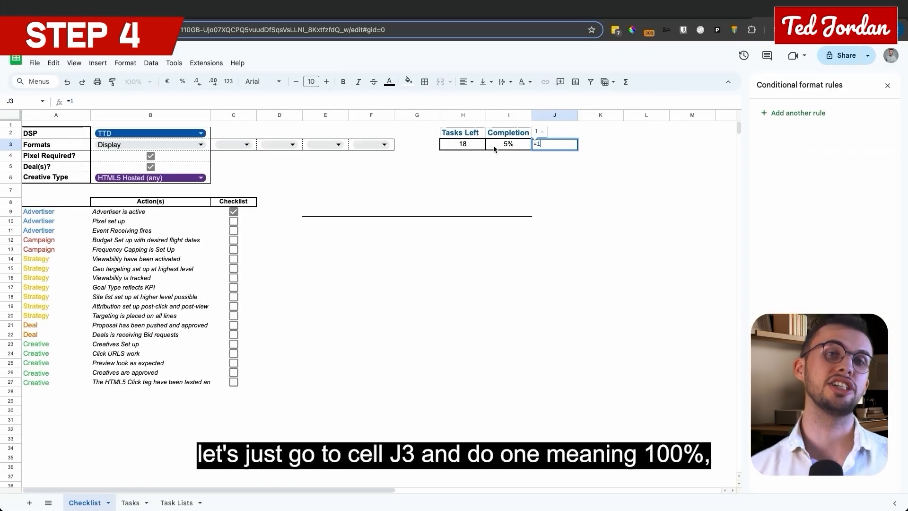
type("-")
left_click(505, 145)
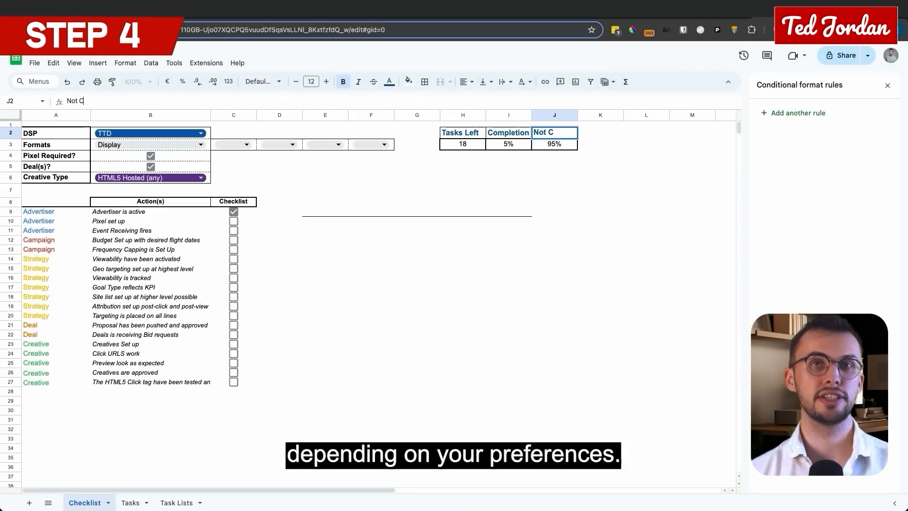
type("ompleted")
key("Return")
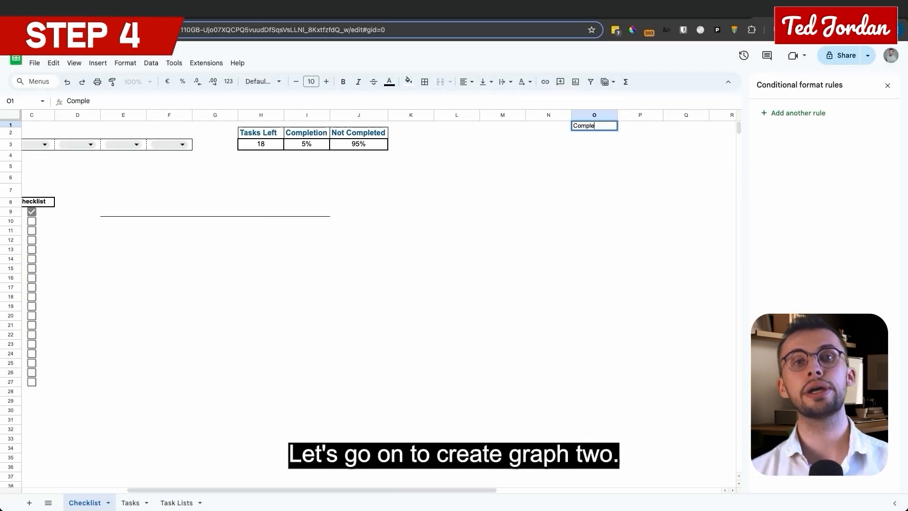
Step: Enter the helper table headings Completed in O1 and Not Completed in P1
type("ted")
key("Tab")
type("Not Completed")
key("Return")
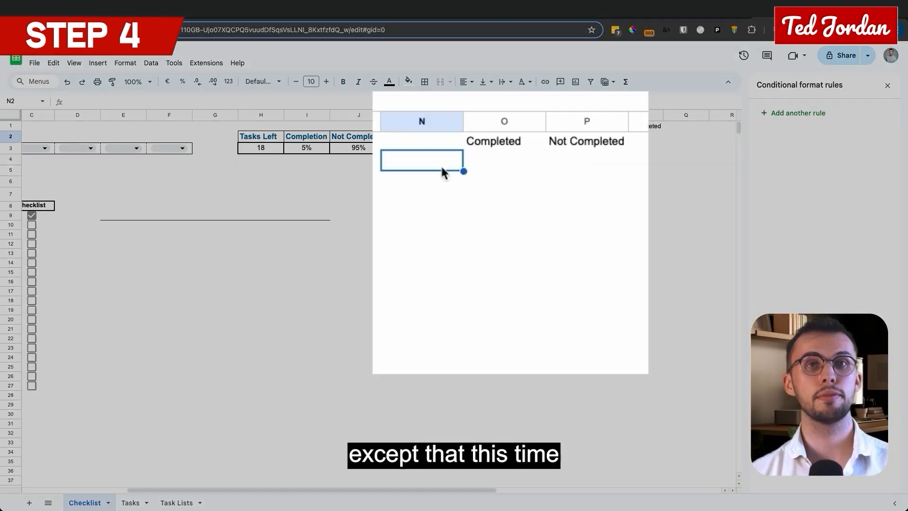
Step: List the categories Advertiser, Campaign, Strategy, Creative and Deal in N2:N6
type("Advertiser")
key("Return")
type("Campaign")
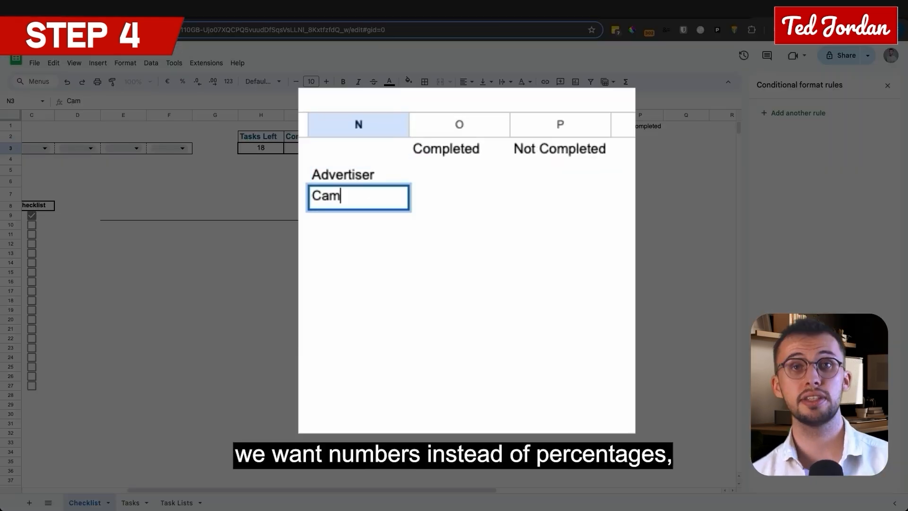
key("Return")
type("Strategy")
key("Return")
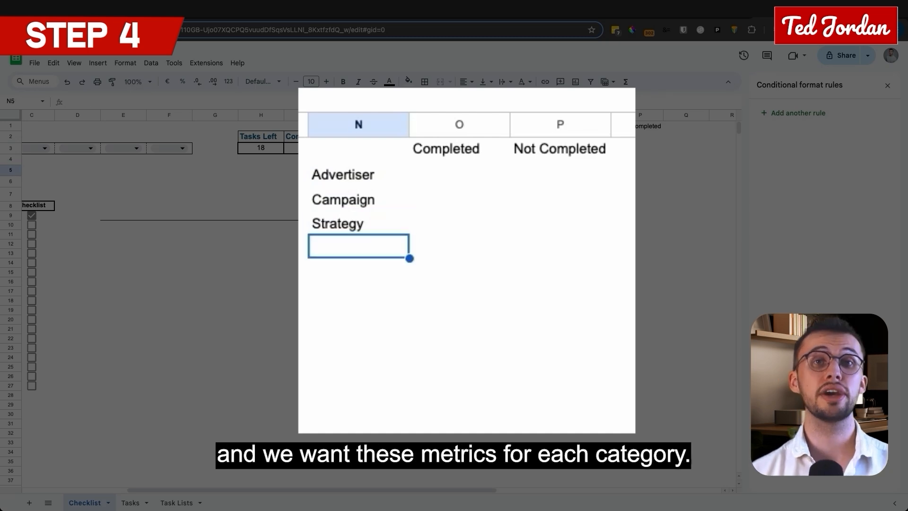
type("Creative")
key("Return")
type("Deal")
key("Return")
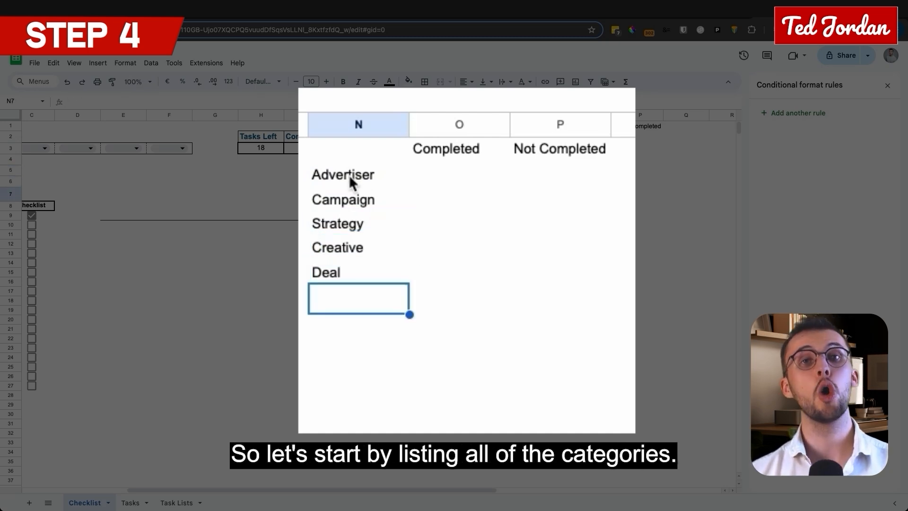
Step: Begin a COUNTIFS formula in O2 with the criteria range $A$9:$A$1000 and the criterion N2
left_click(459, 175)
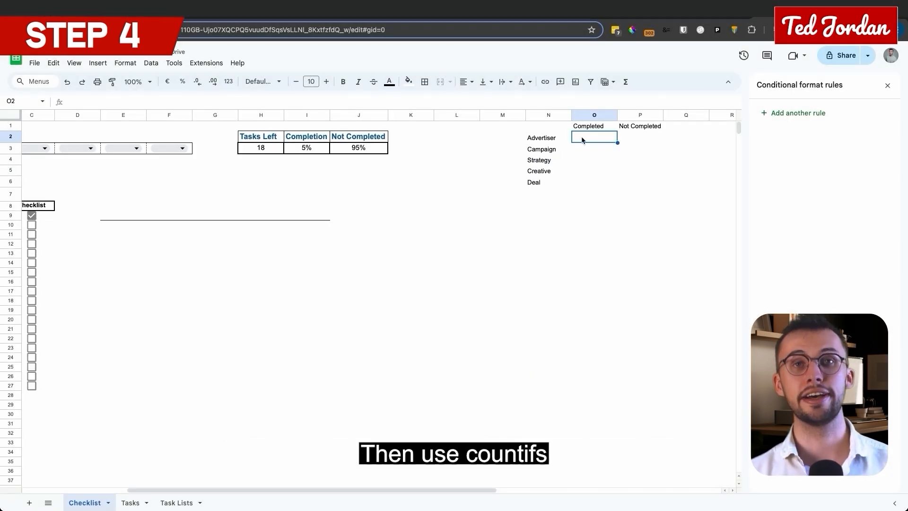
type("=")
type("COUNT")
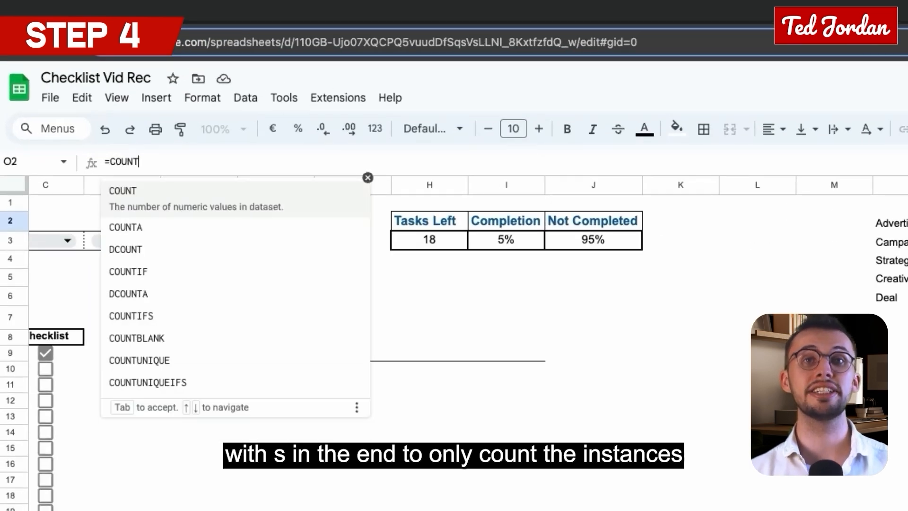
type("IFS($A$")
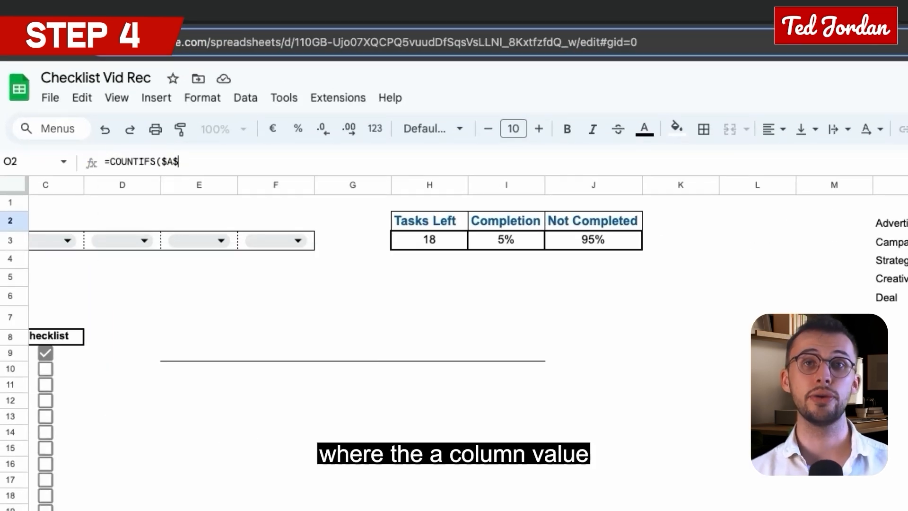
type("9:$A")
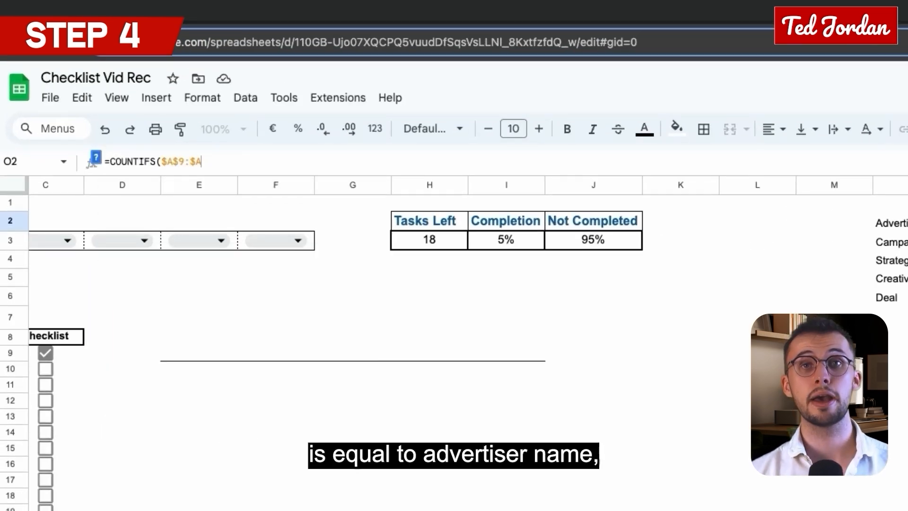
type("$1000,")
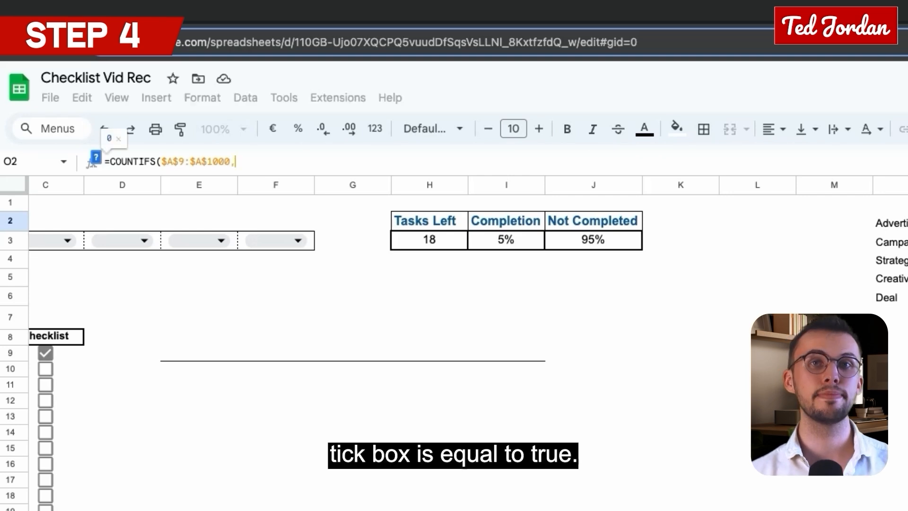
left_click(900, 229)
type(",")
Step: Add $C$9:$C$1000 as the second criteria range, reusing a copy of the column A range
left_click_drag(230, 161, 161, 162)
key("super+c")
left_click(268, 161)
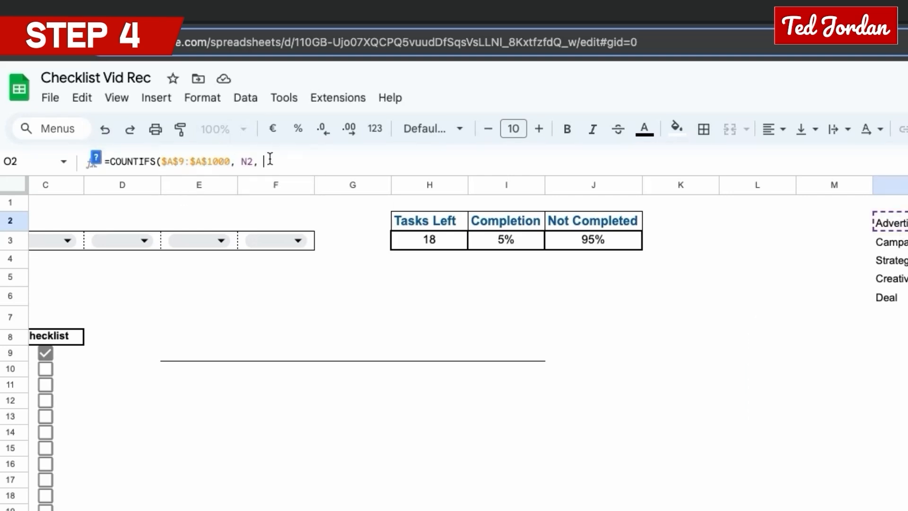
key("super+v")
type("c")
left_click(304, 162)
key("BackSpace")
type("c")
scroll(196, 316, "left", 6)
scroll(400, 371, "right", 8)
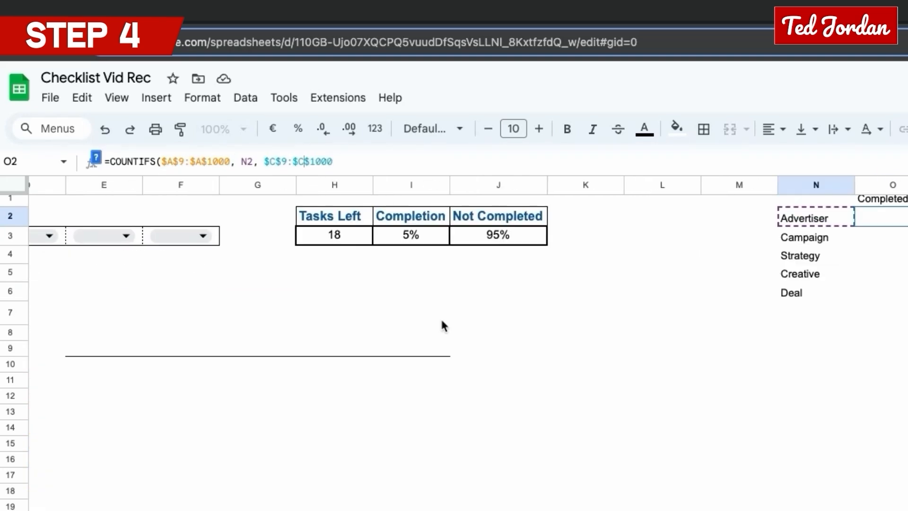
Step: Complete the COUNTIFS formula in O2 with the criterion "=TRUE" for the tick box range
left_click(372, 163)
scroll(278, 455, "left", 3)
scroll(278, 455, "right", 2)
type(", \"")
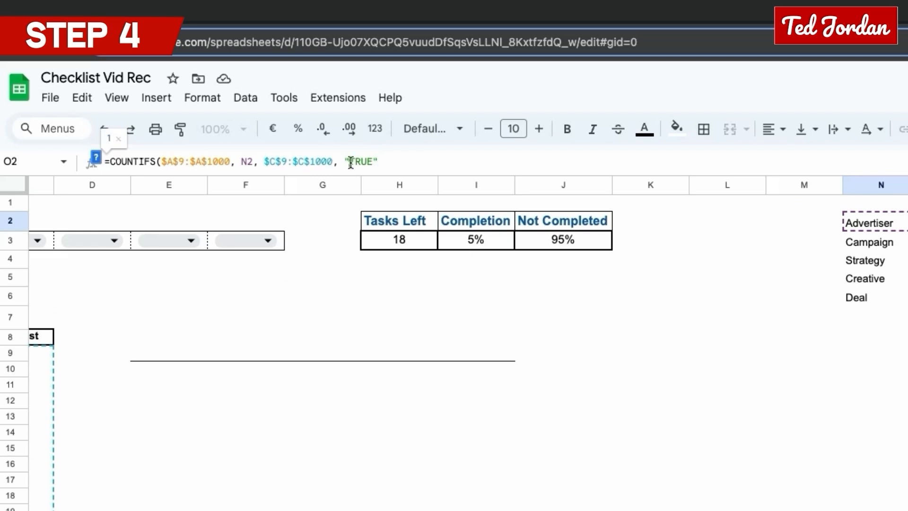
type("=TRUE\")")
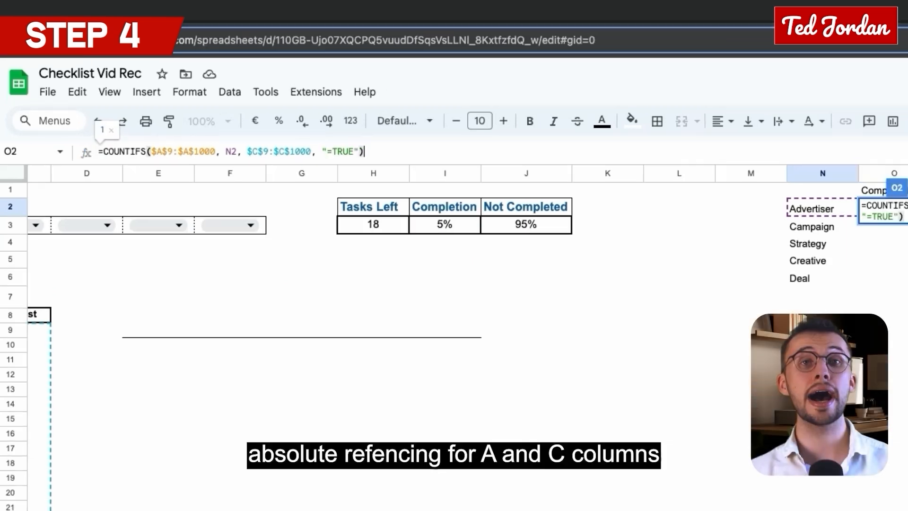
key("Return")
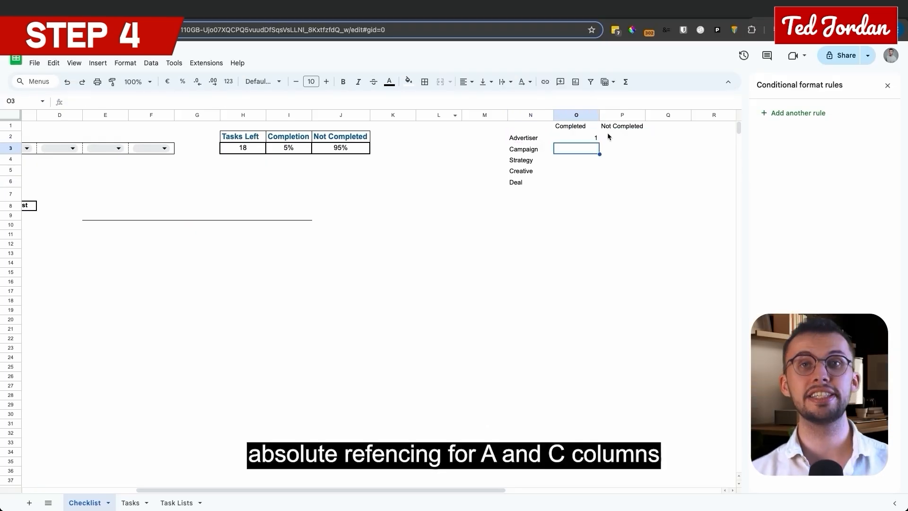
Step: Fill the Completed formula from O2 down to the Deal row in O6
key("Up")
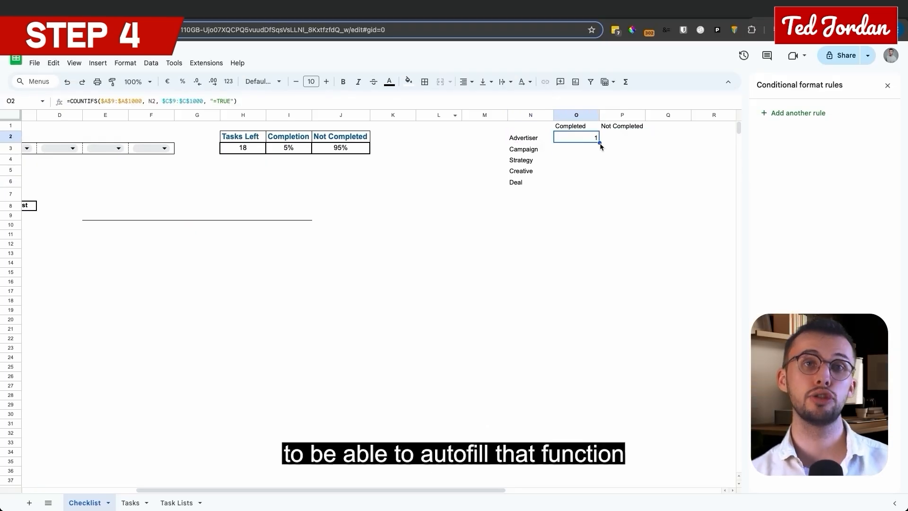
left_click_drag(589, 185, 589, 185)
left_click(585, 149)
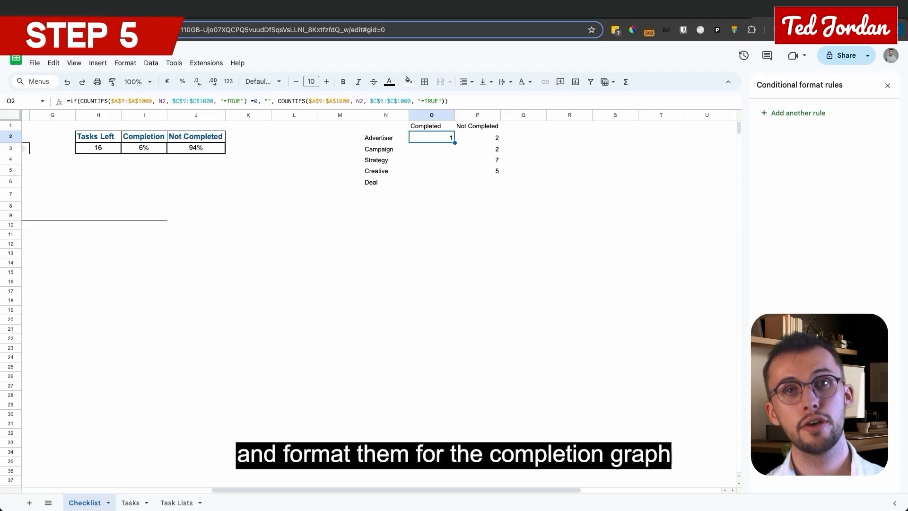
Step: Insert a chart from the completion percentages in I3:J3 and make it a stacked bar chart
scroll(342, 345, "left", 6)
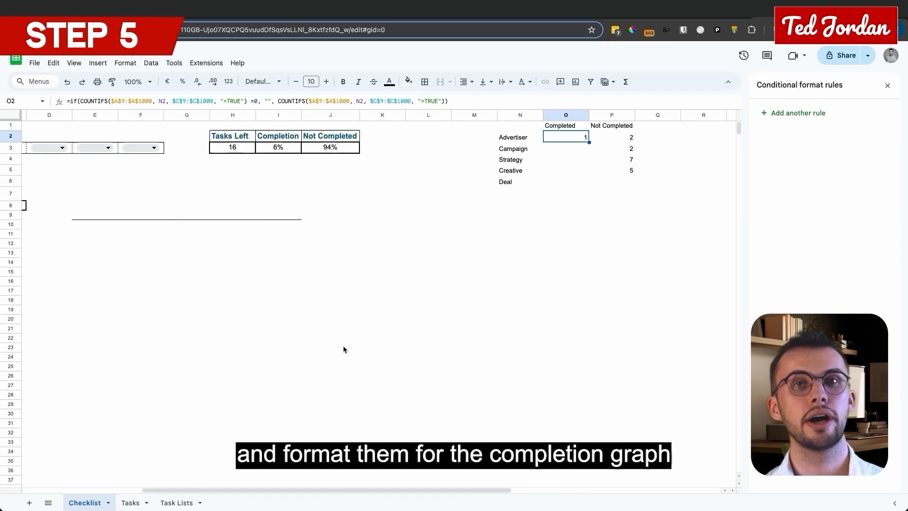
left_click_drag(513, 140, 558, 147)
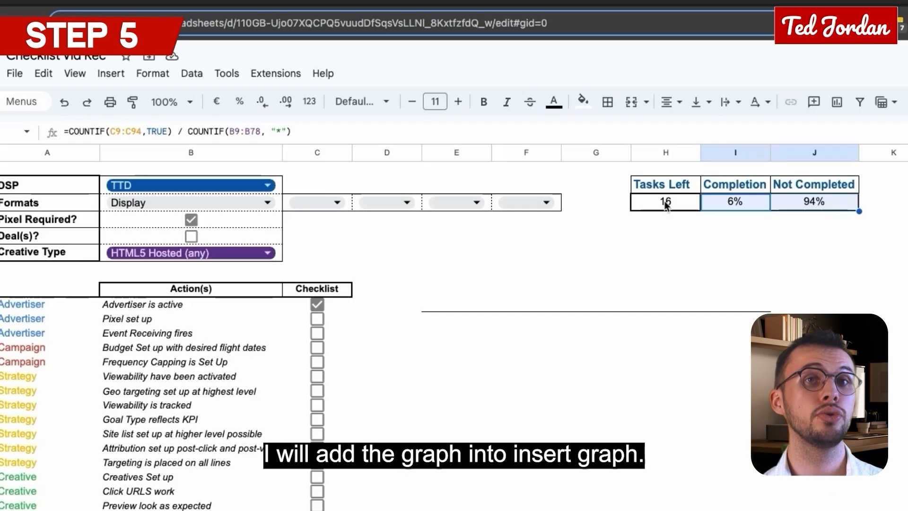
left_click(98, 63)
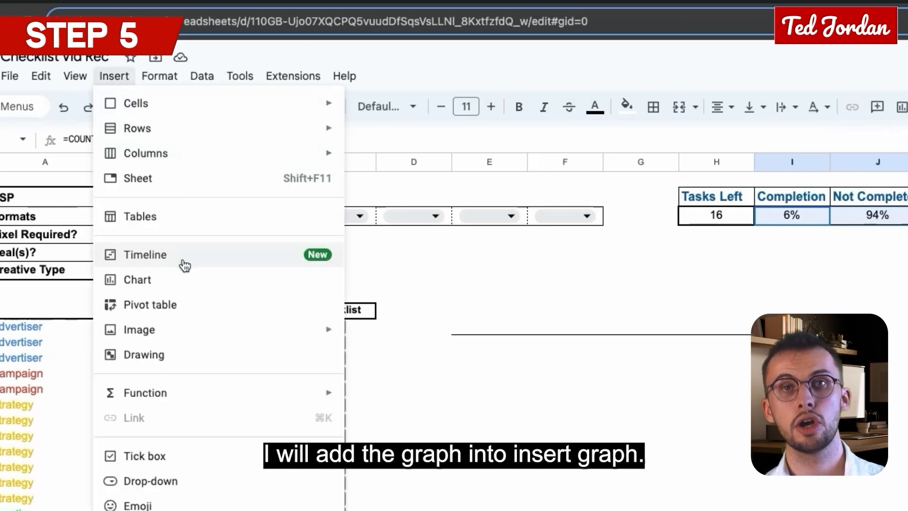
left_click(179, 280)
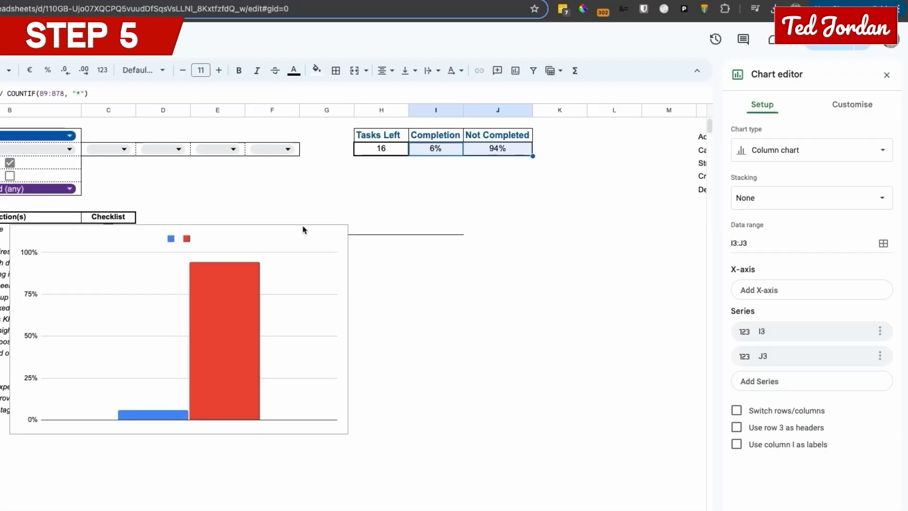
left_click(859, 158)
left_click(802, 390)
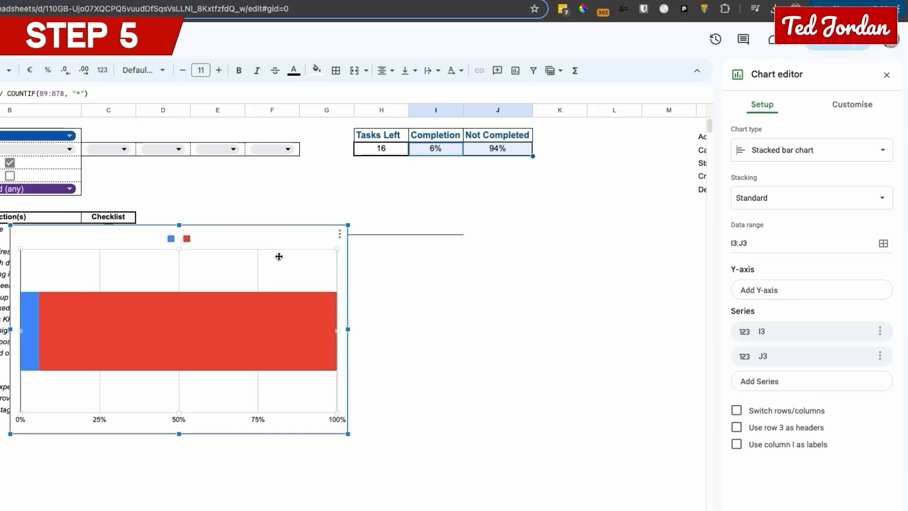
Step: Position the completion chart beneath the summary table and shrink its height to fit above the horizontal line
left_click_drag(278, 255, 462, 202)
left_click_drag(362, 380, 363, 227)
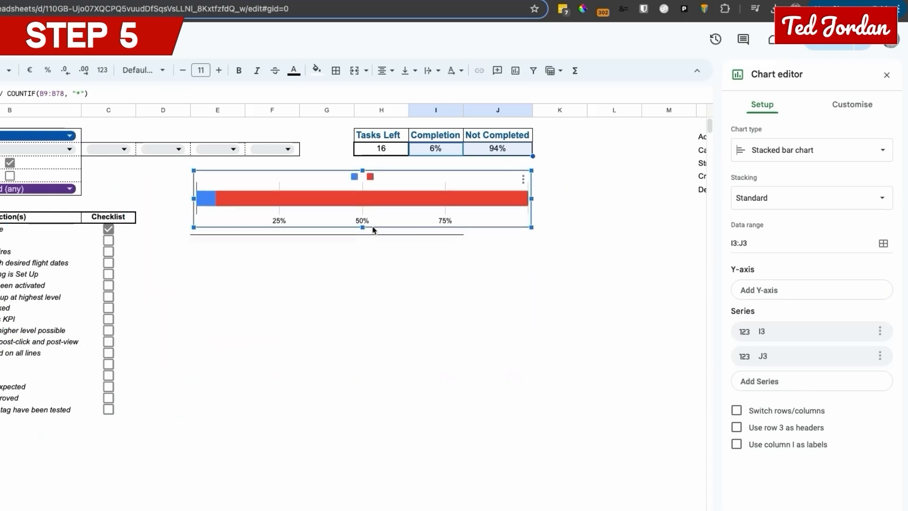
left_click_drag(310, 187, 281, 187)
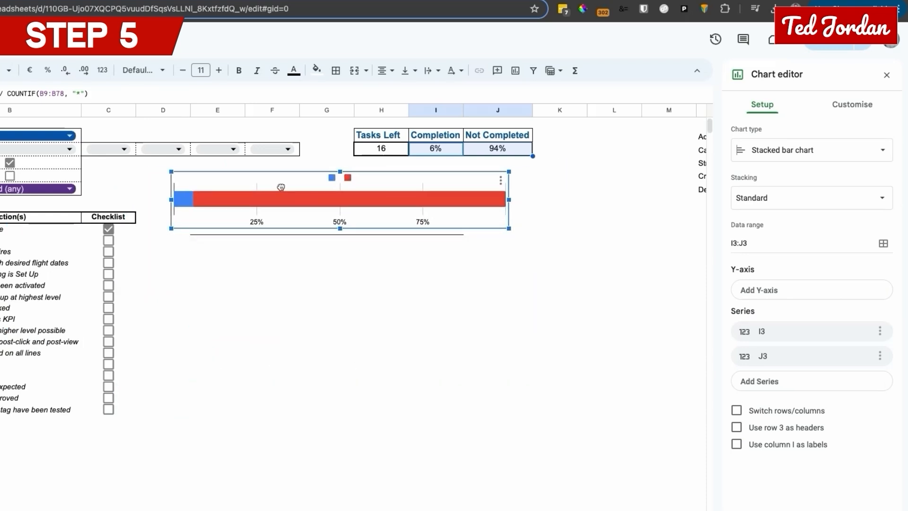
Step: Try to change the fill colour of Bar 1 in the completion chart to blue
left_click(500, 180)
left_click(509, 196)
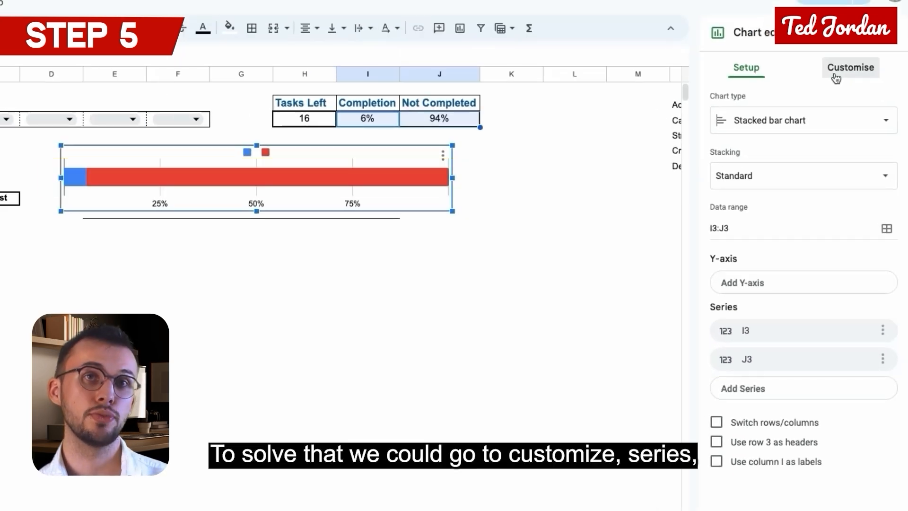
left_click(836, 76)
left_click(754, 185)
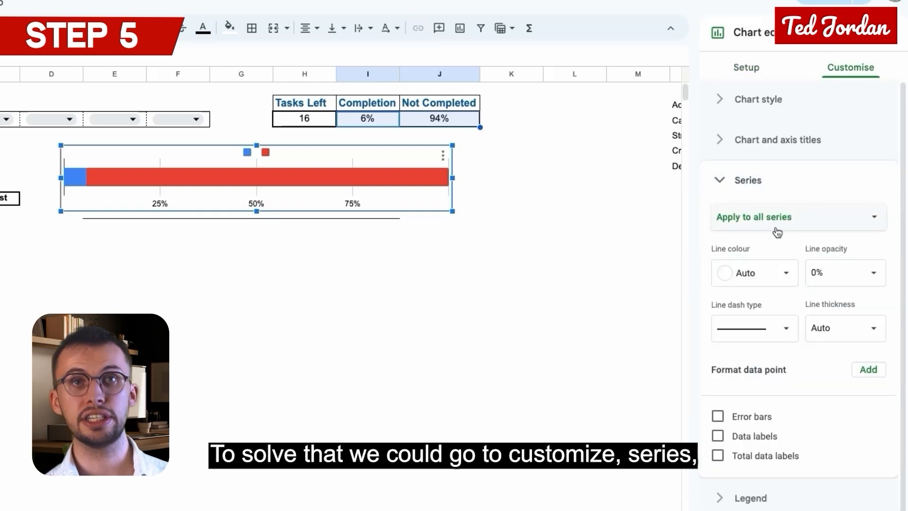
left_click(758, 216)
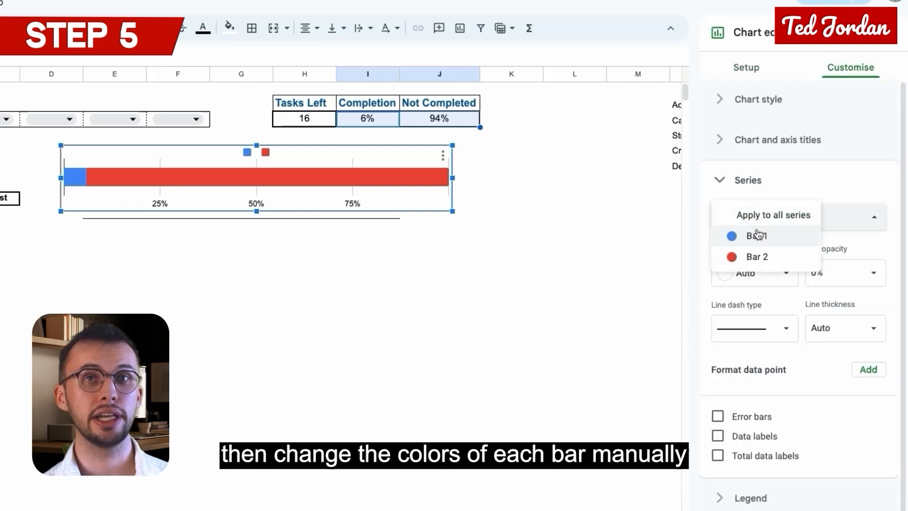
left_click(756, 235)
left_click(776, 278)
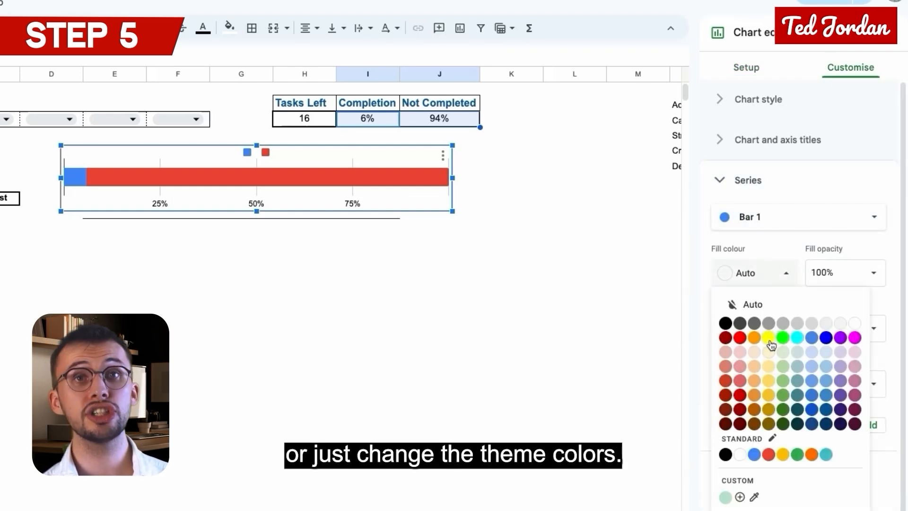
left_click(826, 338)
Step: Apply the Simple Light theme to the spreadsheet and open it for customisation
left_click(763, 279)
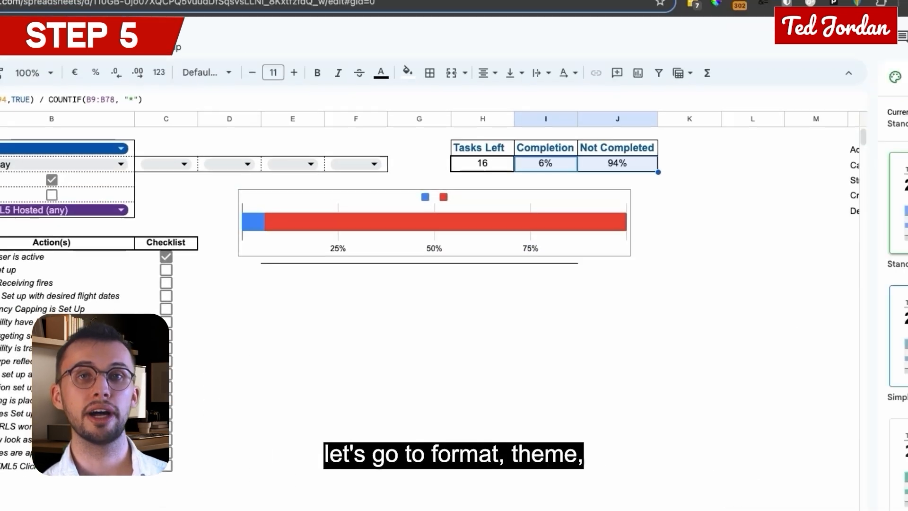
left_click(800, 420)
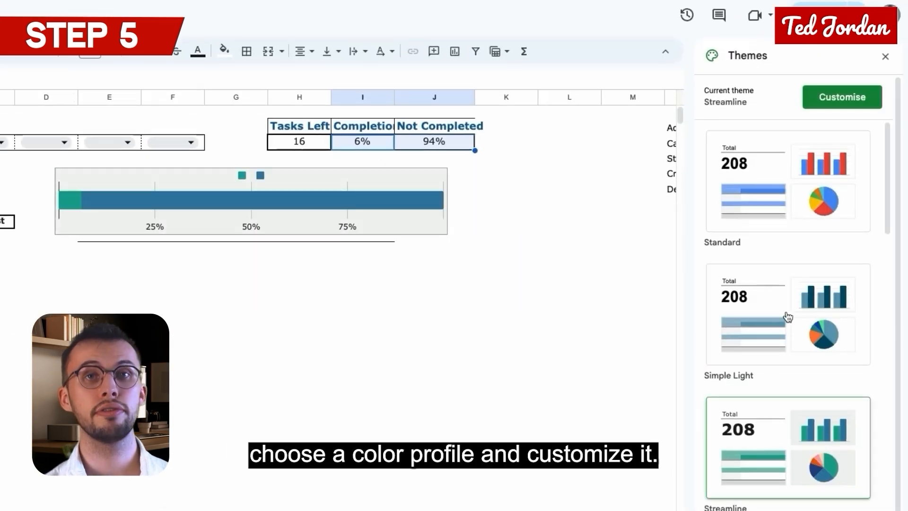
left_click(786, 318)
left_click(842, 97)
Step: Set the theme's Accent 1 colour to dark blue and Accent 2 to a pale light blue
left_click(869, 396)
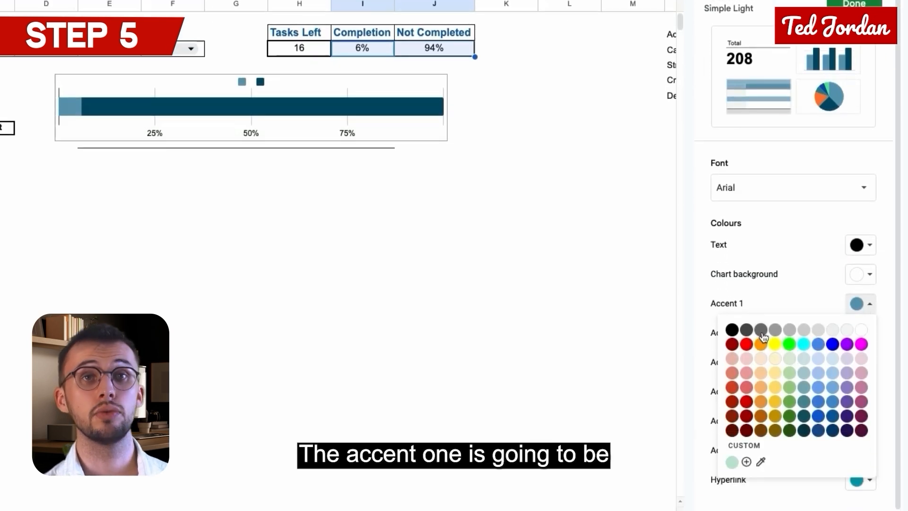
left_click(832, 343)
left_click(860, 303)
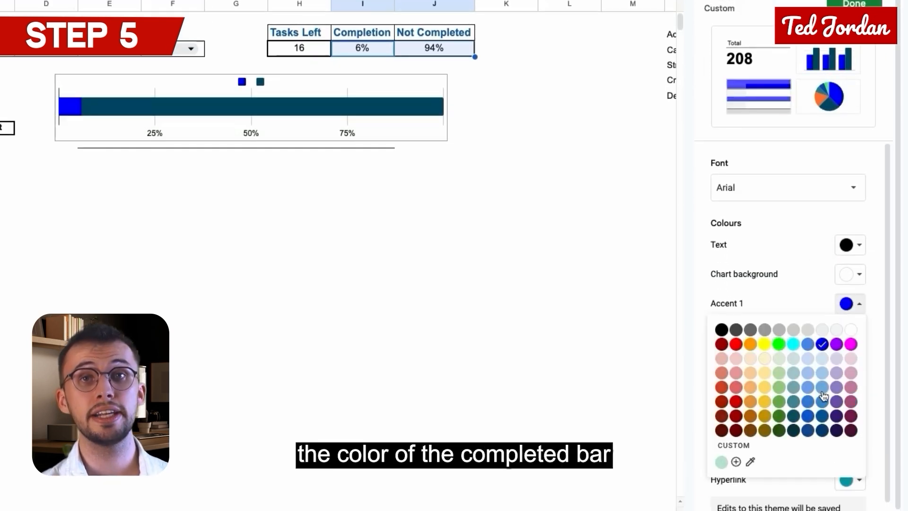
left_click(823, 417)
left_click(857, 333)
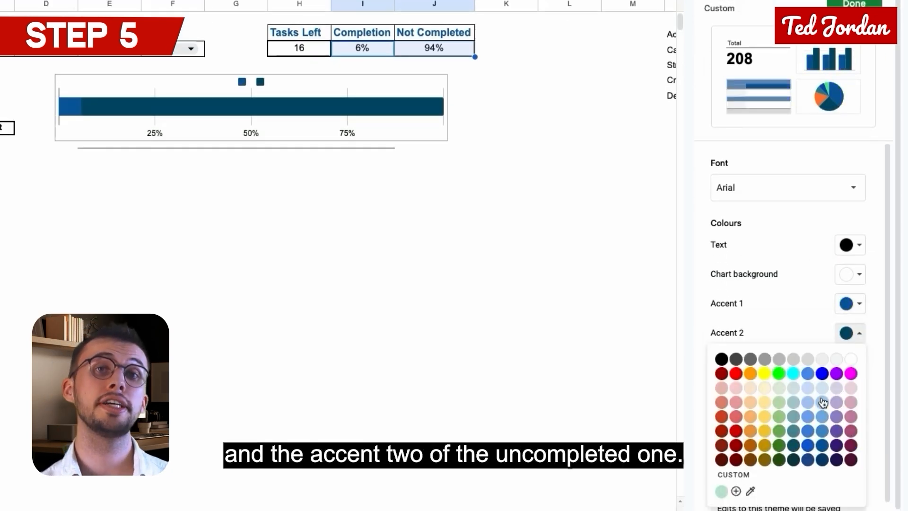
left_click(823, 402)
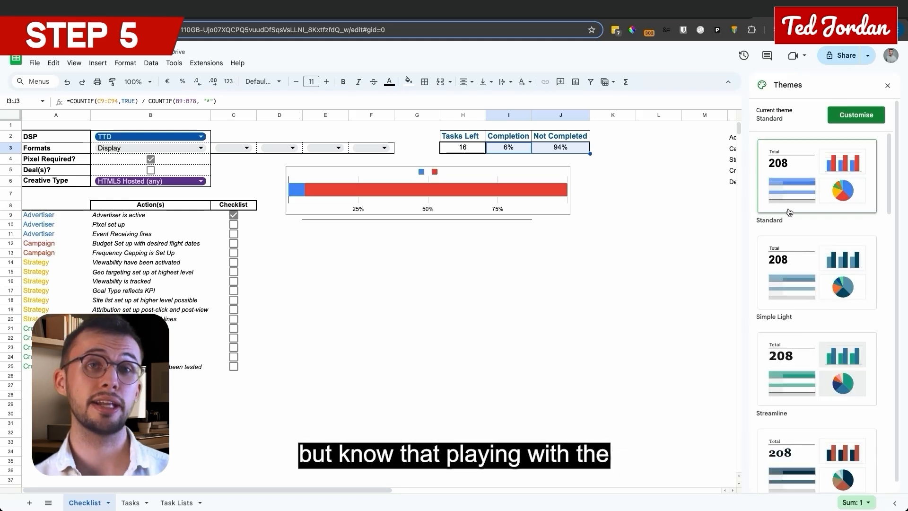
Step: Switch between the Simple Light and Streamline themes to compare how each changes the checklist's colour palette
left_click(817, 253)
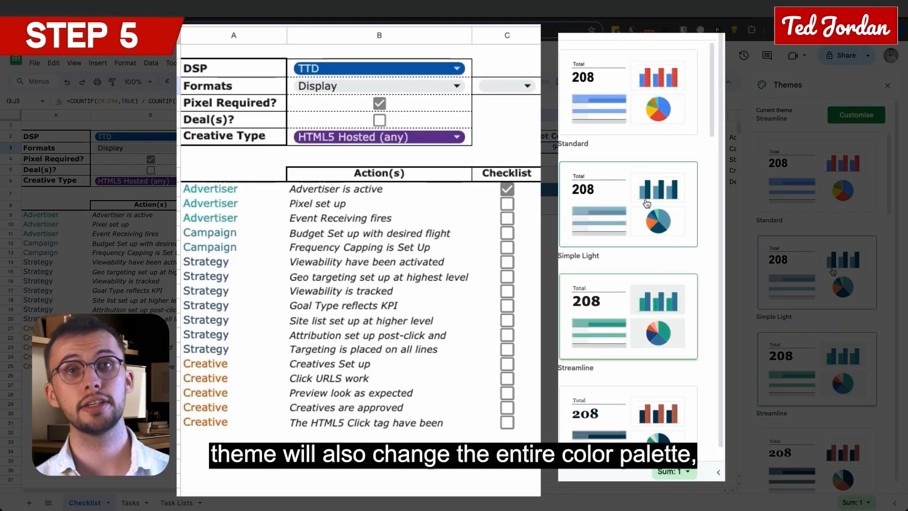
left_click(833, 272)
left_click(827, 345)
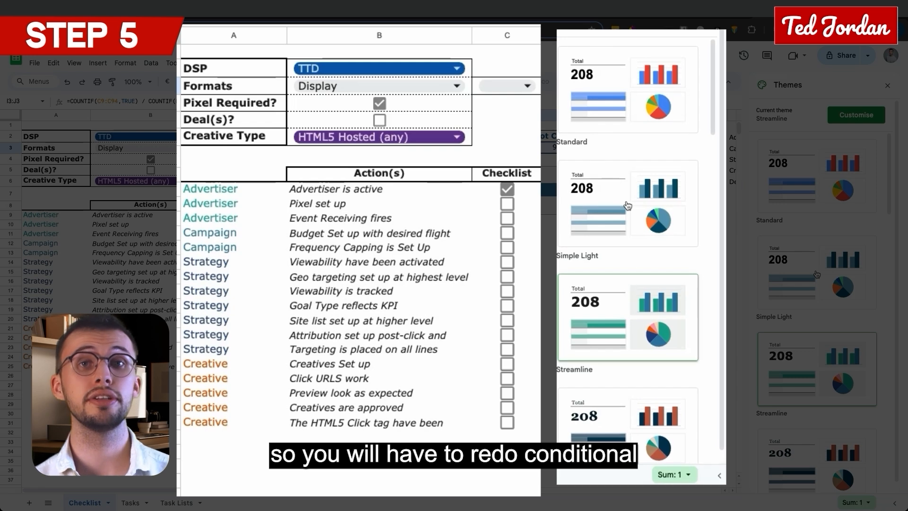
left_click(816, 272)
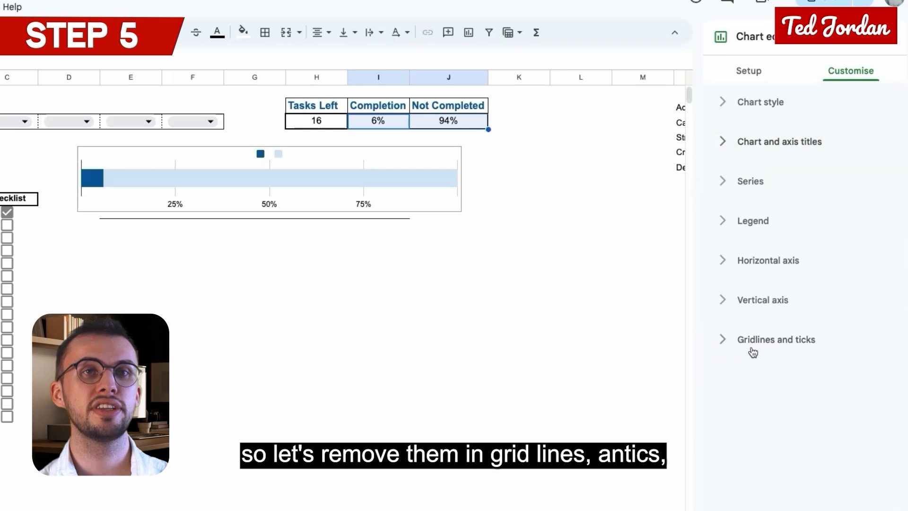
Step: Turn off the major gridlines of the horizontal axis and the major ticks of the vertical axis in the completion chart
left_click(752, 352)
left_click(776, 375)
left_click(752, 354)
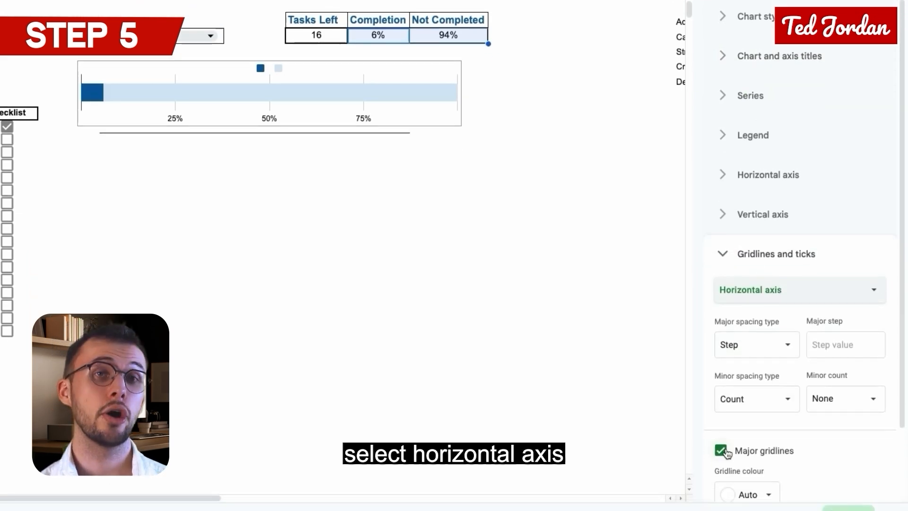
left_click(726, 452)
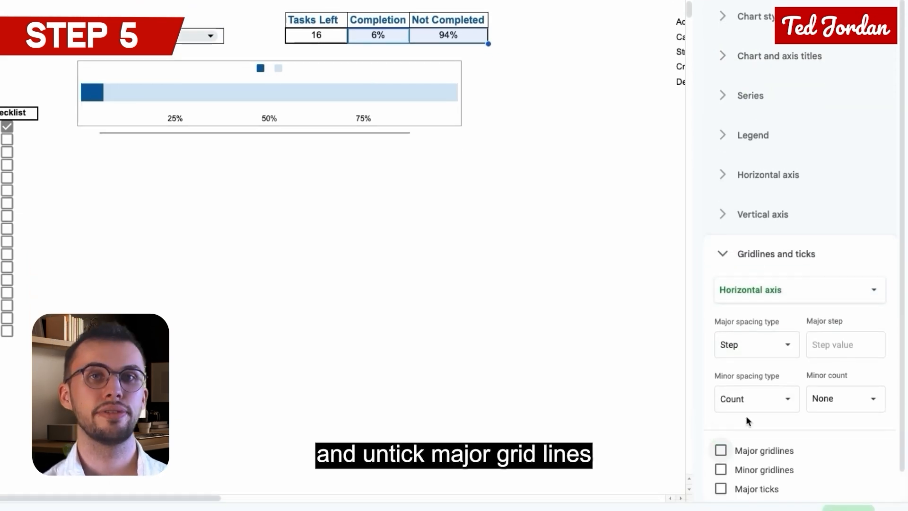
left_click(762, 296)
left_click(752, 266)
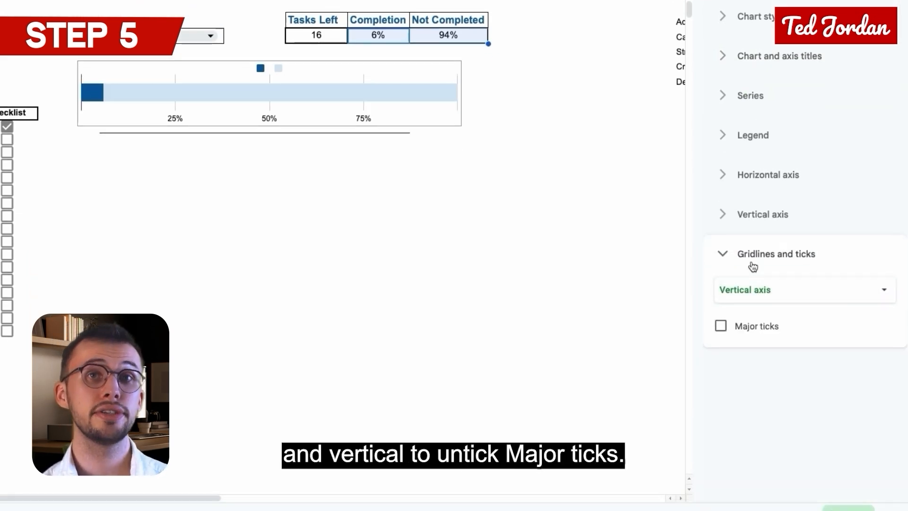
left_click(720, 326)
left_click(720, 326)
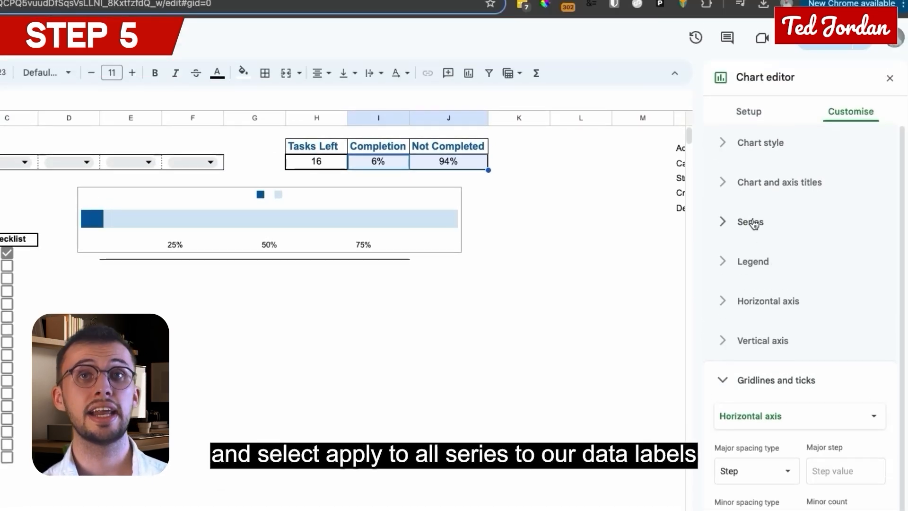
Step: Add data labels to all series of the completion chart, in bold at font size 18
left_click(753, 224)
left_click(771, 259)
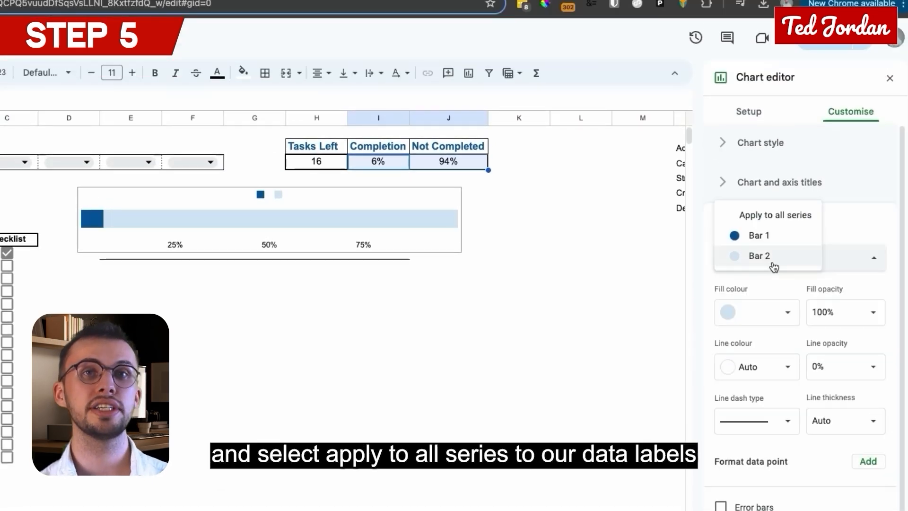
left_click(770, 216)
left_click(723, 472)
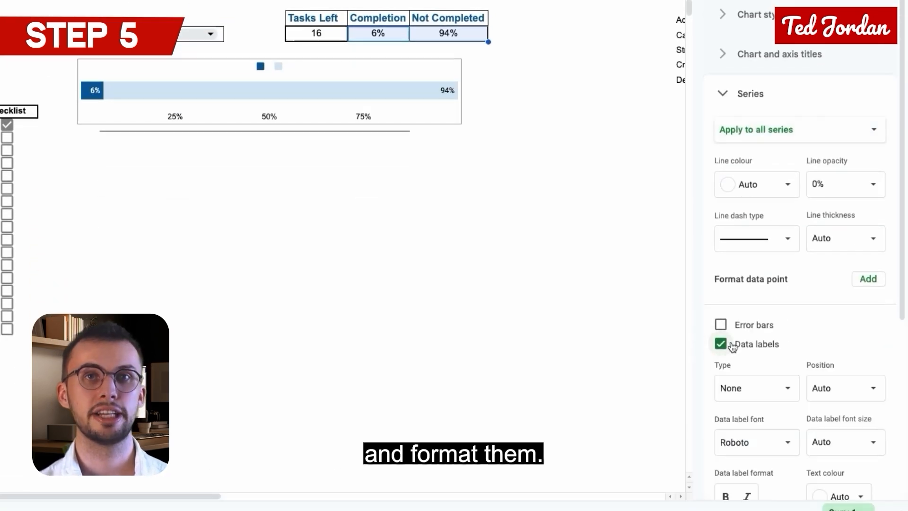
scroll(749, 461, "down", 1)
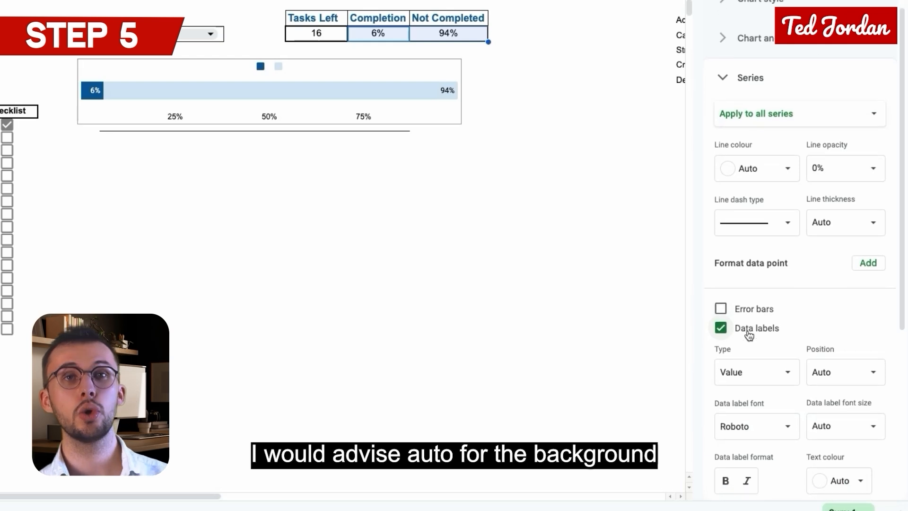
left_click(872, 421)
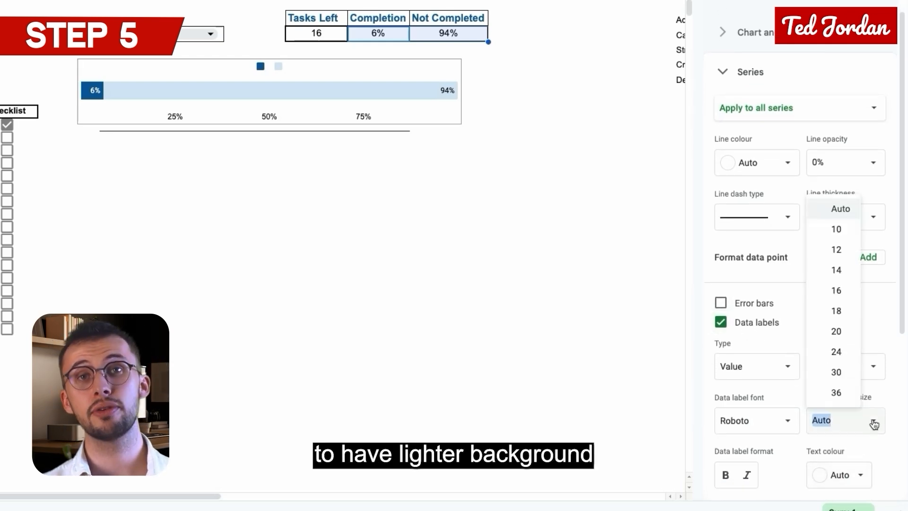
left_click(838, 309)
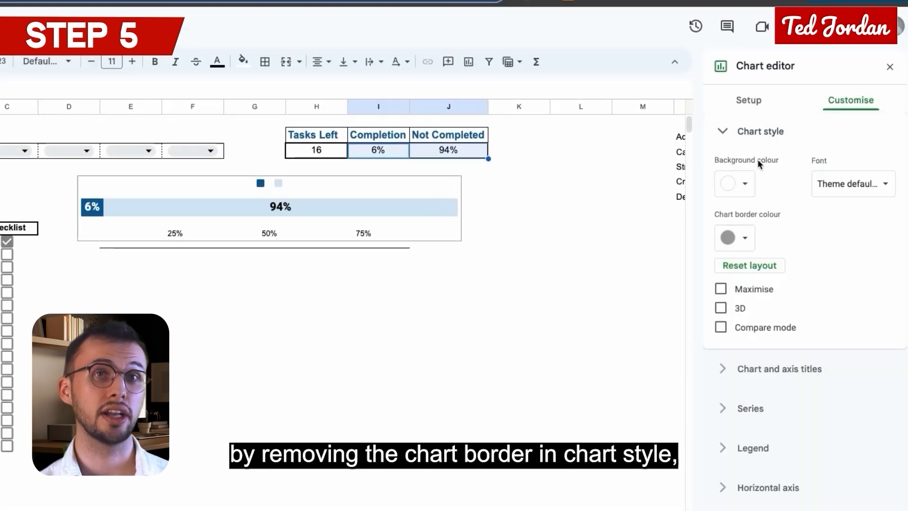
Step: Remove the completion chart's border and give the chart a bold, centred, dark blue title "Completion"
left_click(749, 238)
left_click(737, 267)
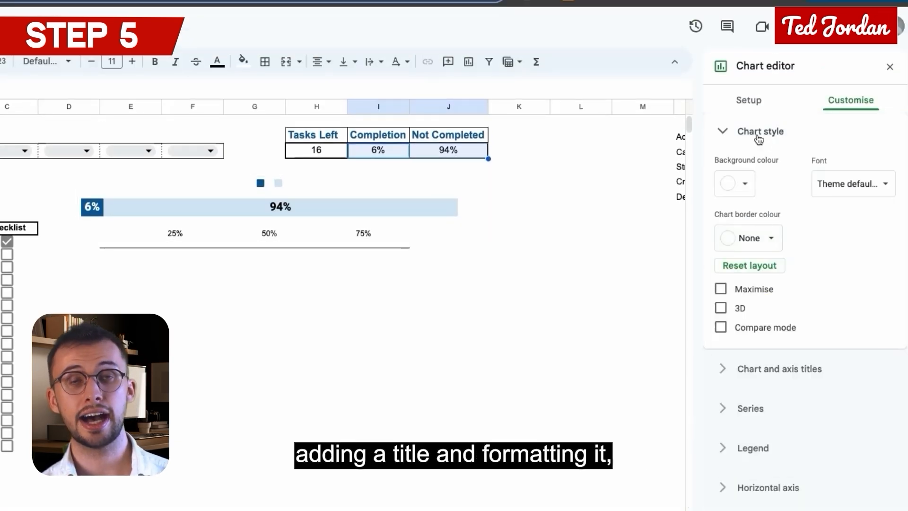
left_click(779, 368)
left_click(799, 267)
type("Completion")
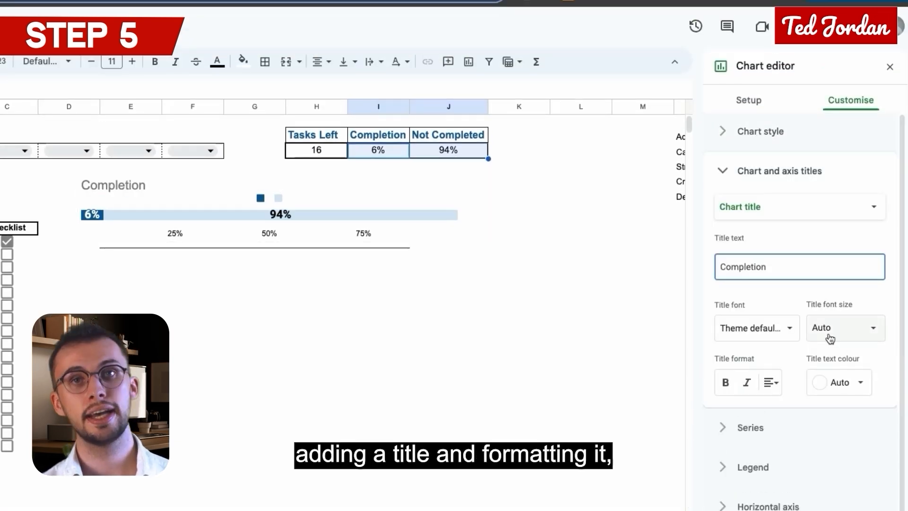
left_click(829, 337)
left_click(837, 461)
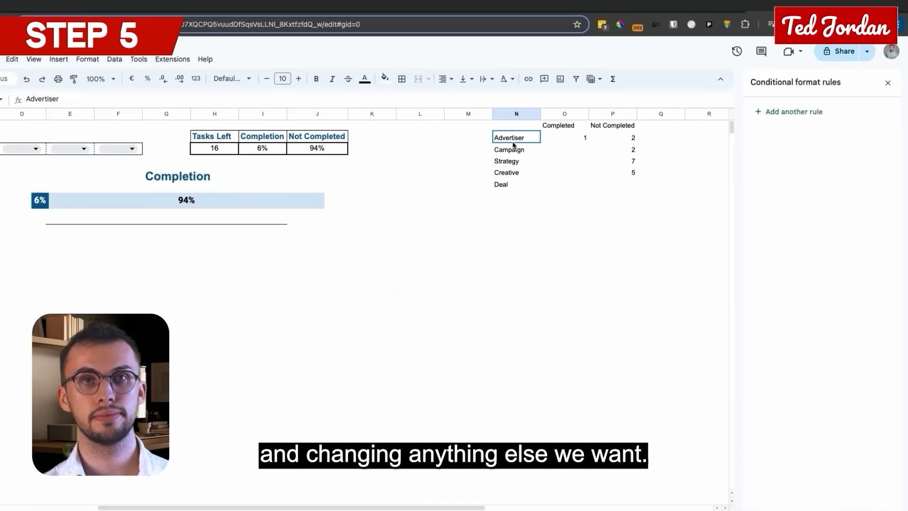
Step: Insert a stacked bar chart from the category table N2:P6 and place it beneath the completion chart
left_click(100, 64)
left_click(112, 186)
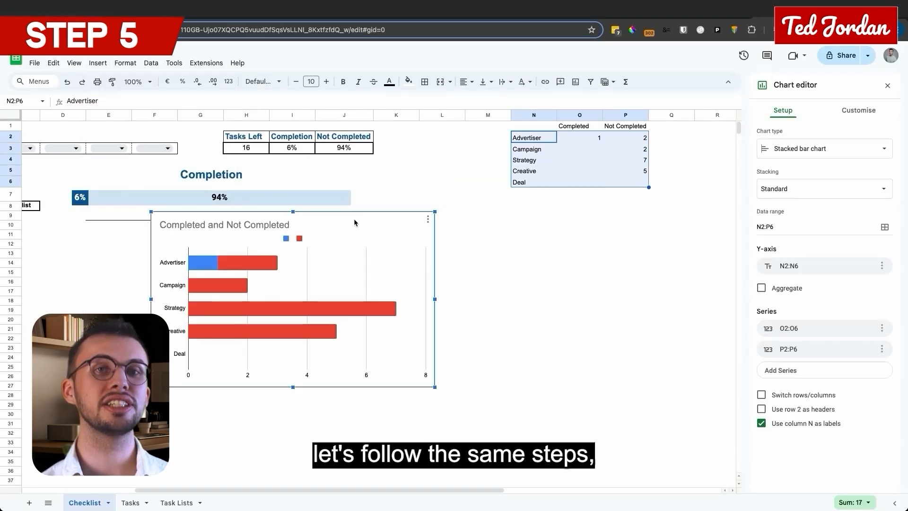
left_click_drag(353, 218, 276, 249)
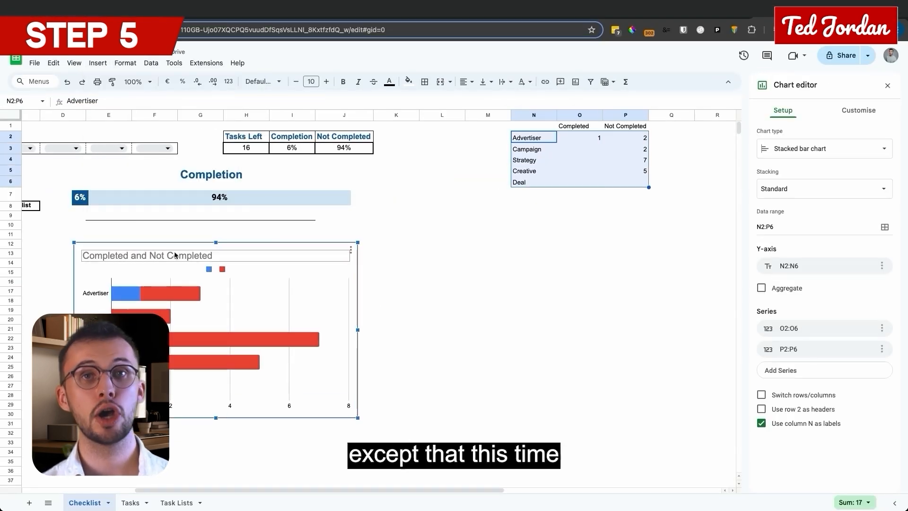
Step: Delete the category chart's title and turn off its major gridlines on the horizontal axis
left_click(175, 255)
key("Delete")
left_click(348, 285)
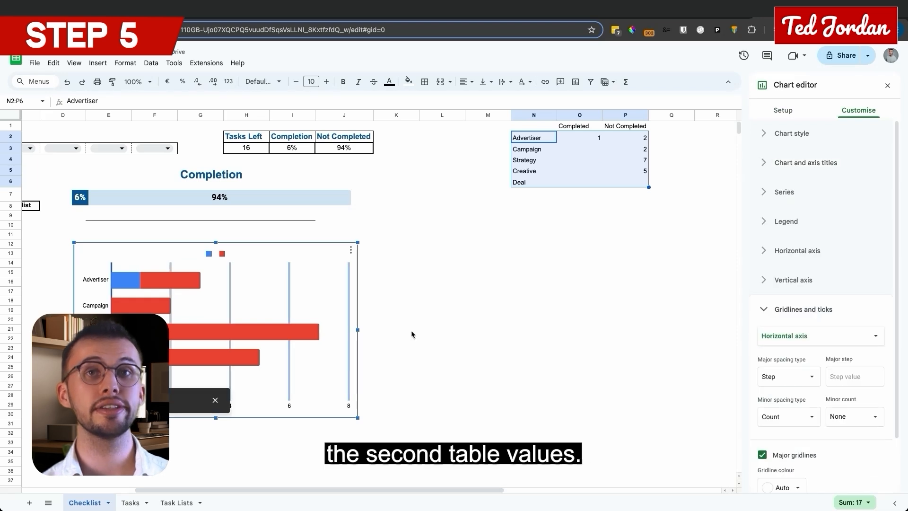
left_click(790, 455)
left_click(806, 309)
Step: Set the legend position of the category chart to None
left_click(785, 221)
left_click(824, 259)
left_click(780, 261)
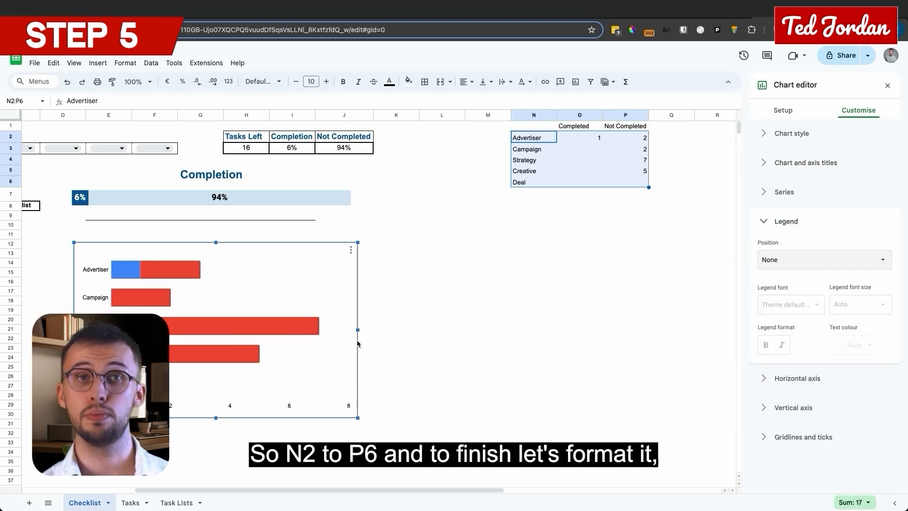
Step: Adjust the border colour of the category chart in its chart style settings
left_click(146, 268)
left_click(768, 109)
left_click(791, 133)
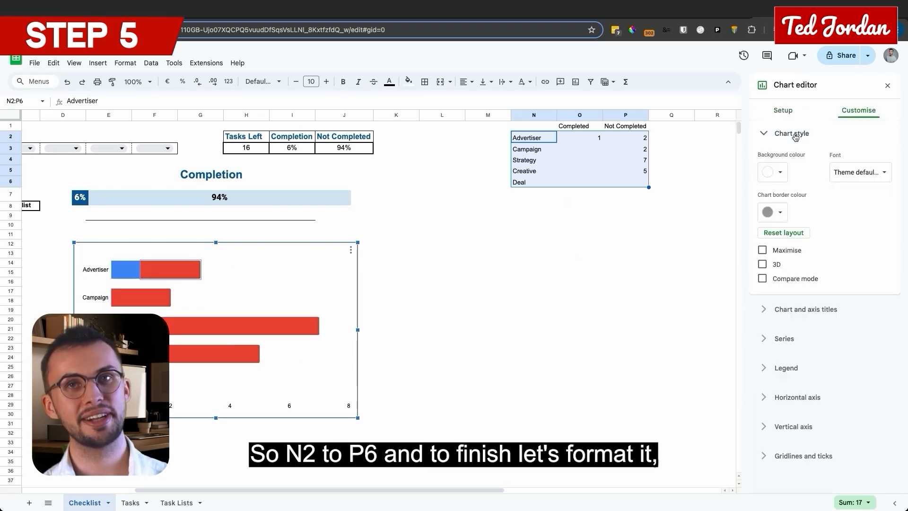
left_click(780, 213)
left_click(791, 133)
Step: Open the category chart's series settings with formatting applied to all series
left_click(789, 162)
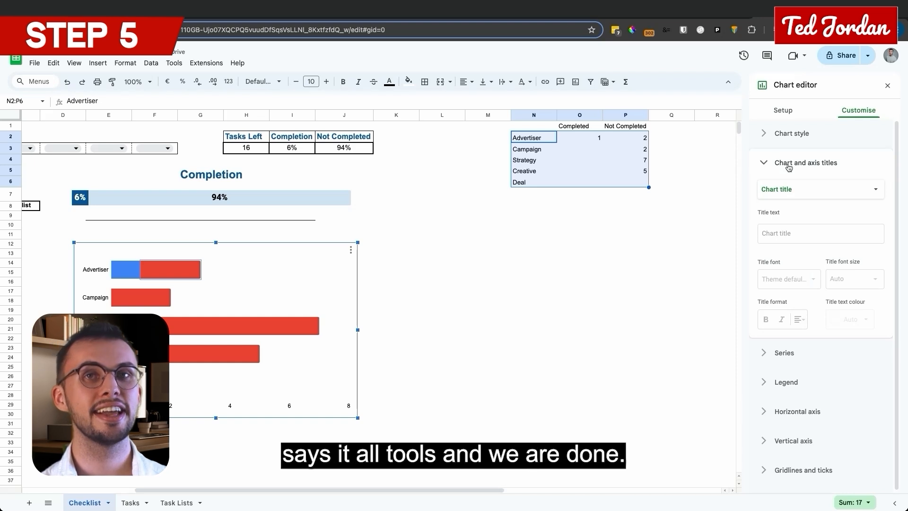
left_click(822, 189)
left_click(846, 162)
left_click(794, 189)
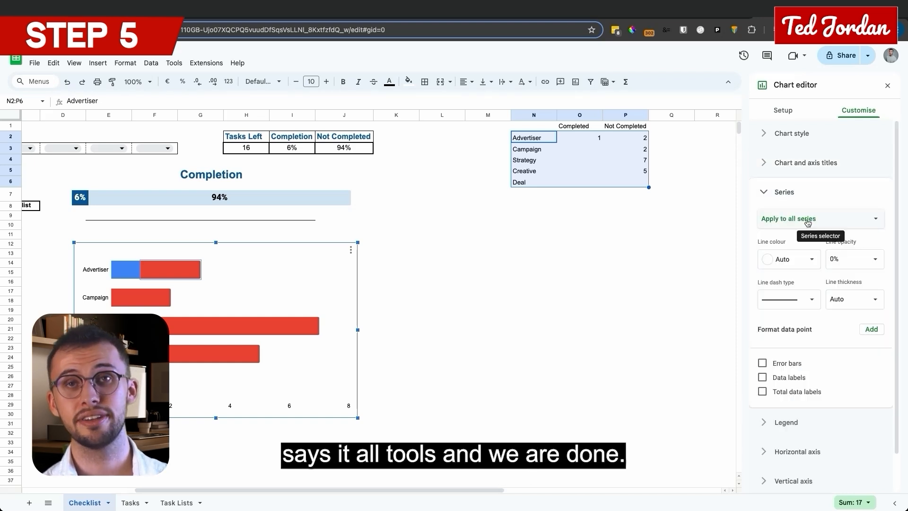